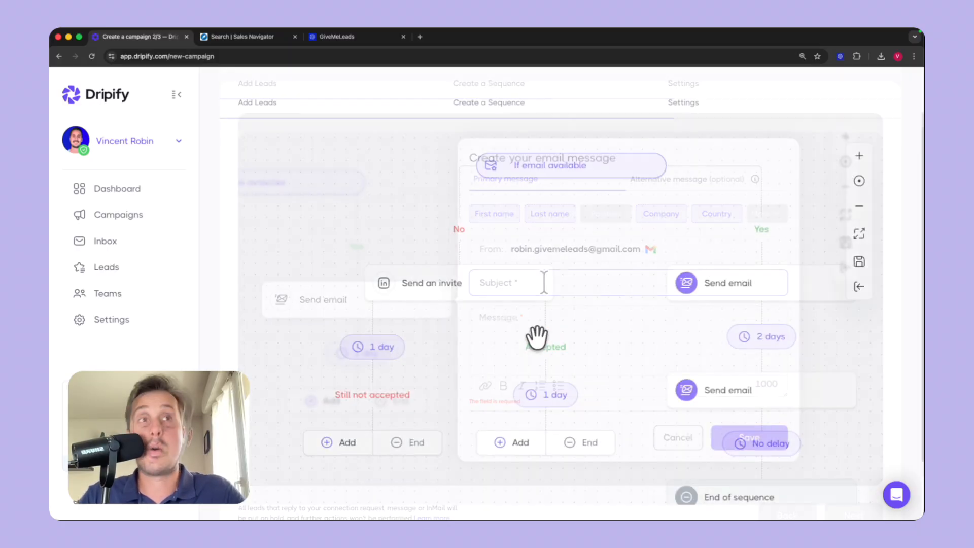
Step: Type 'LinkedIn Sales Navigator t' in the message, then open the High priority conversation and its Tags filter
left_click_drag(573, 350, 558, 283)
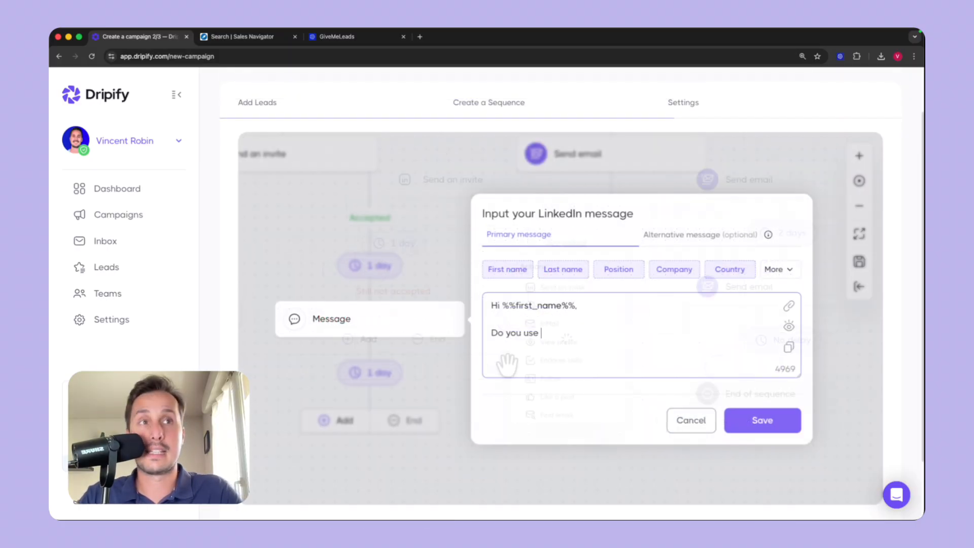
type("LinkedIn Sales Navi")
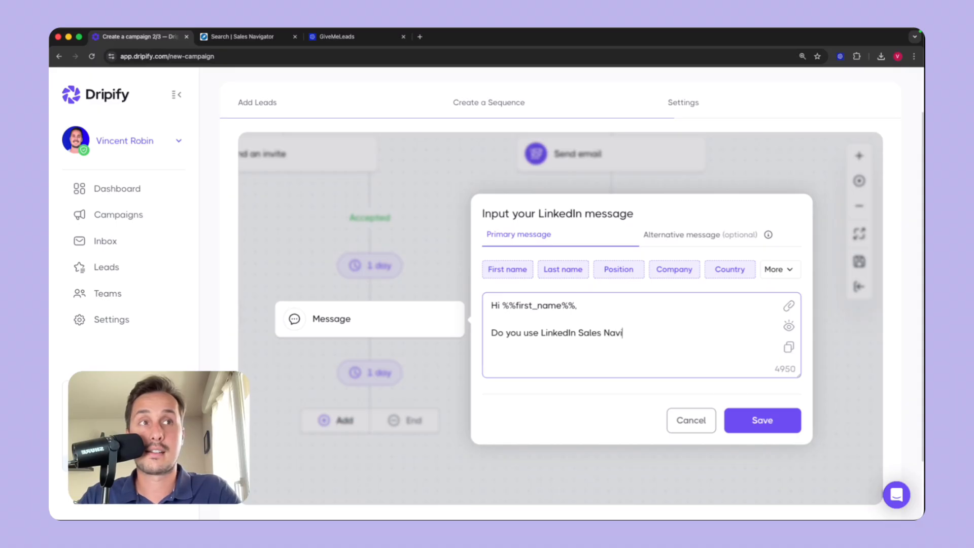
type("gator t")
left_click(348, 463)
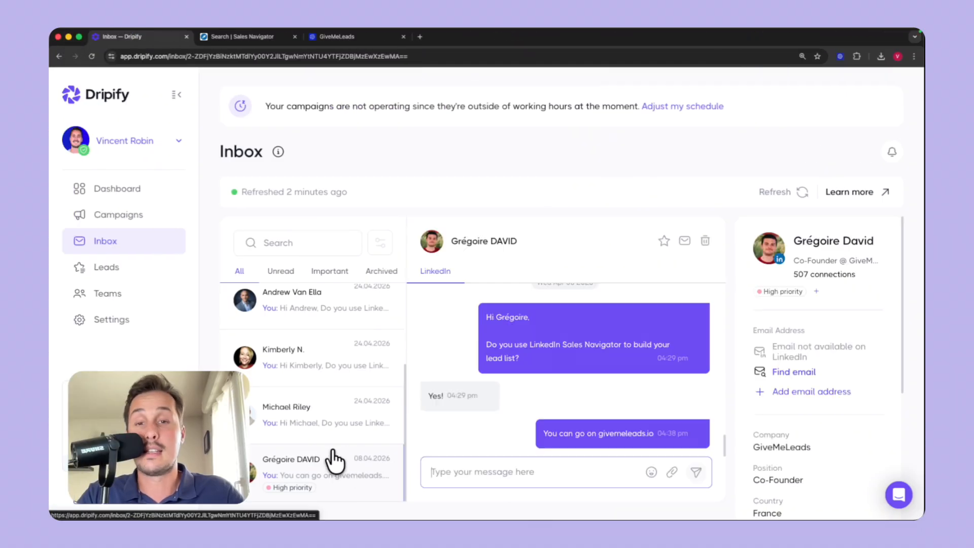
scroll(537, 350, "up", 4)
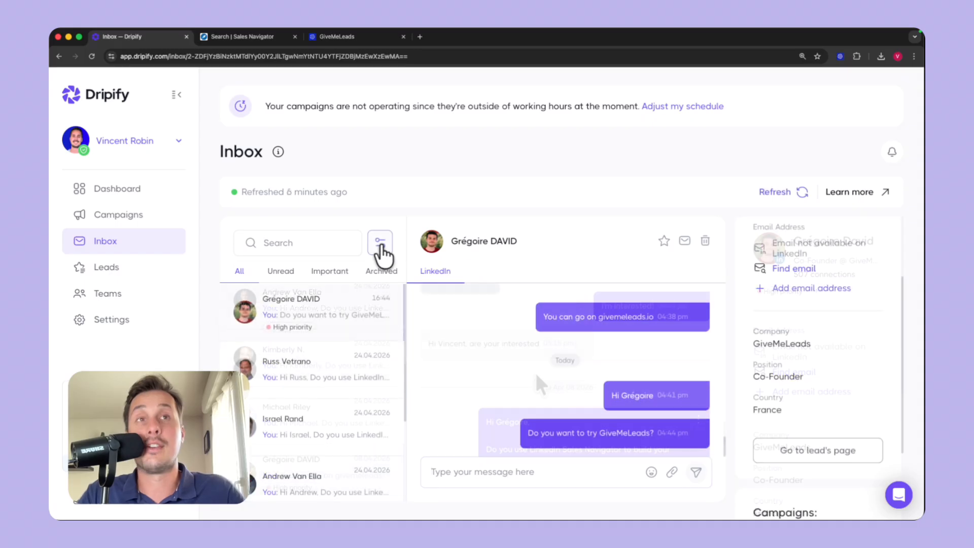
left_click(382, 246)
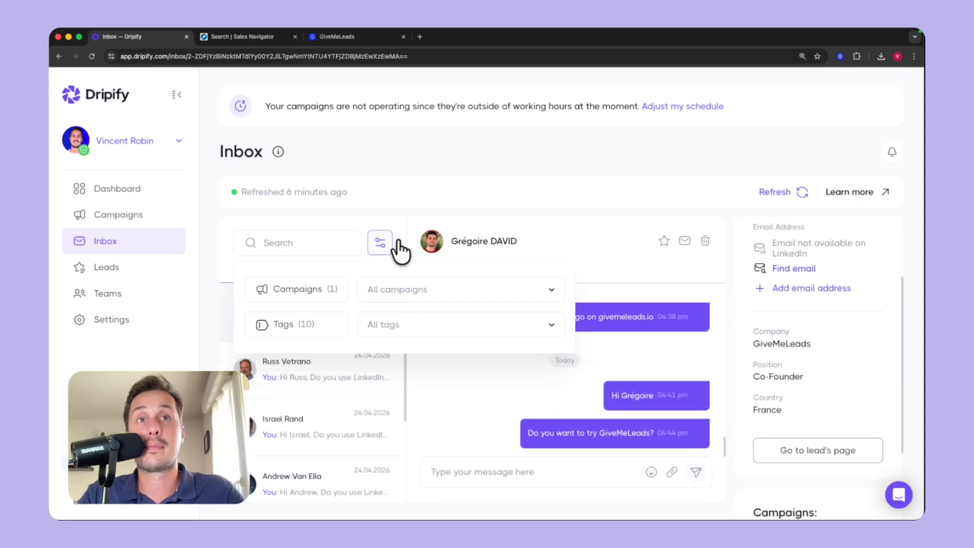
left_click(550, 335)
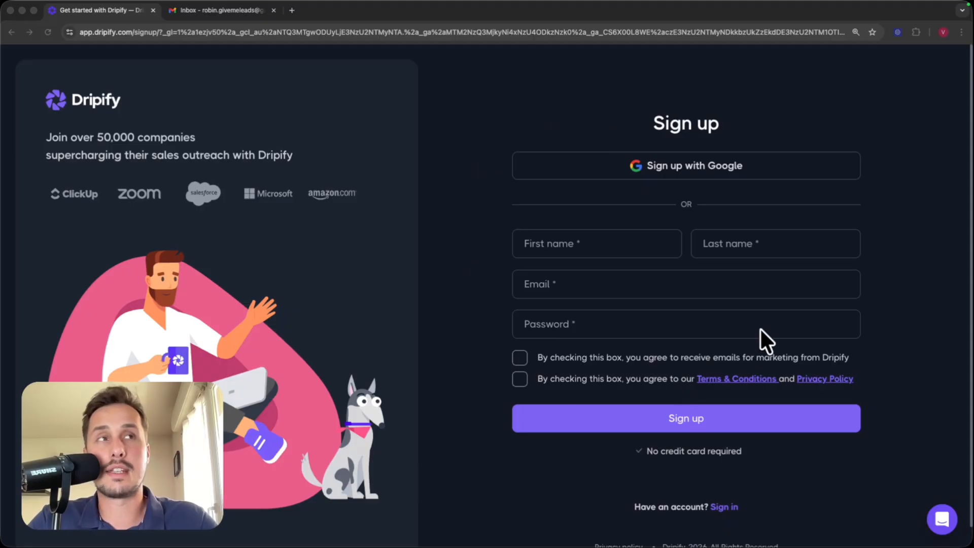
Step: Sign in to LinkedIn with the account credentials and submit the SMS verification code
left_click(808, 114)
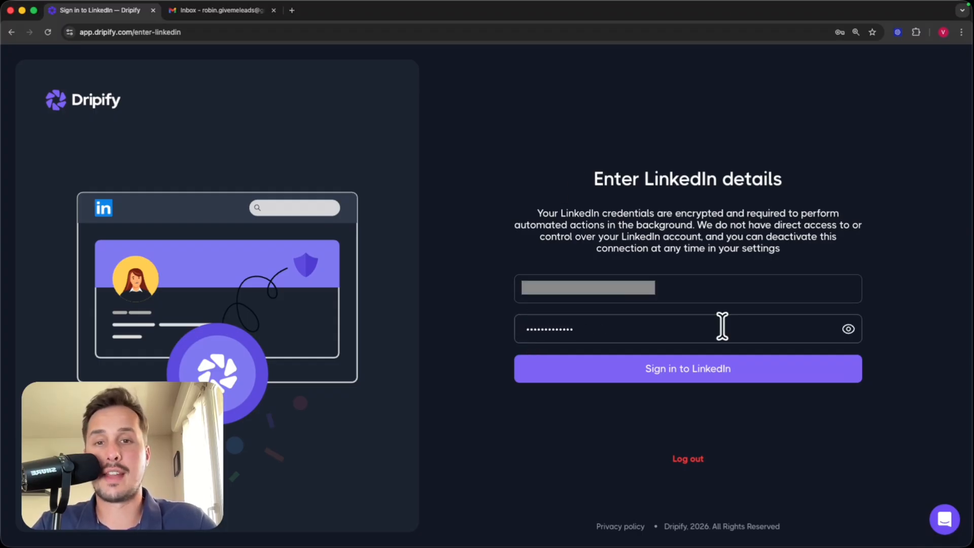
left_click(733, 376)
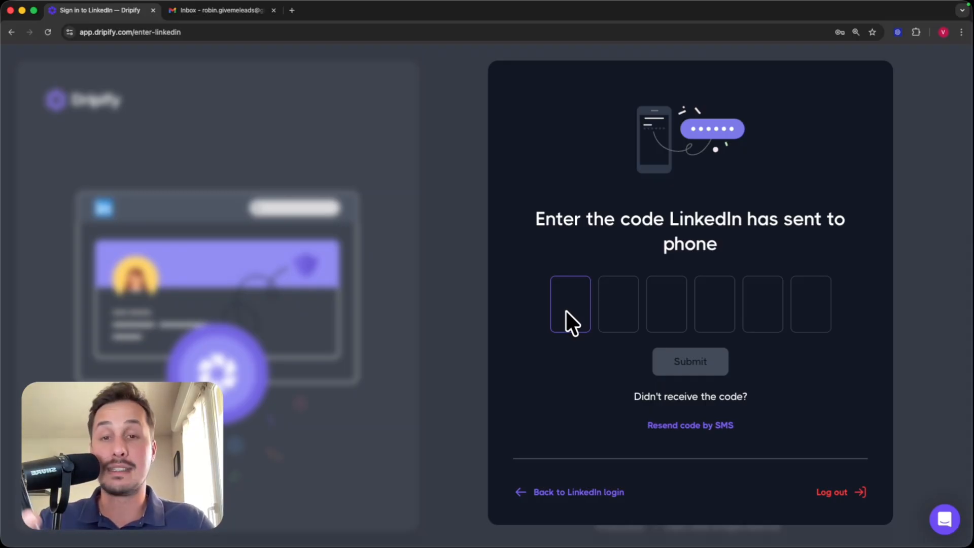
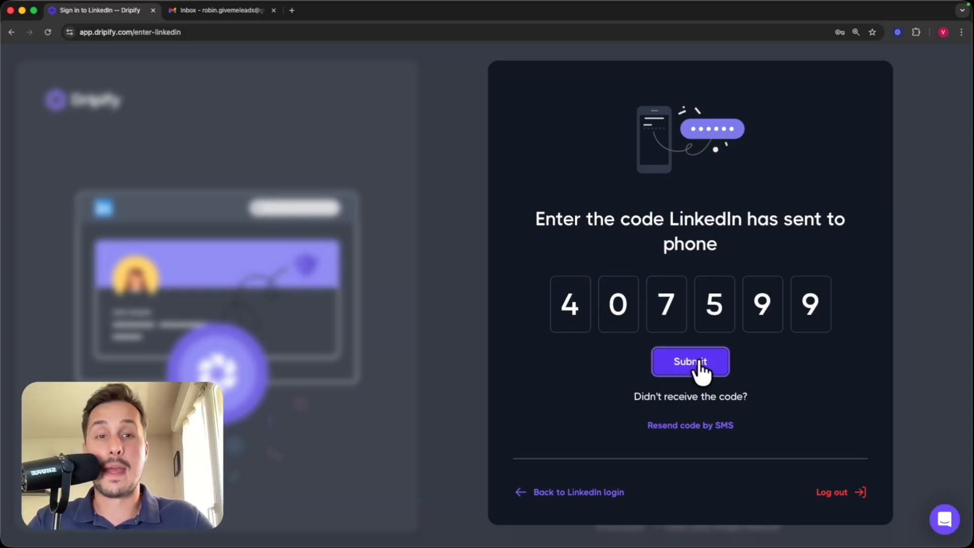
left_click(691, 361)
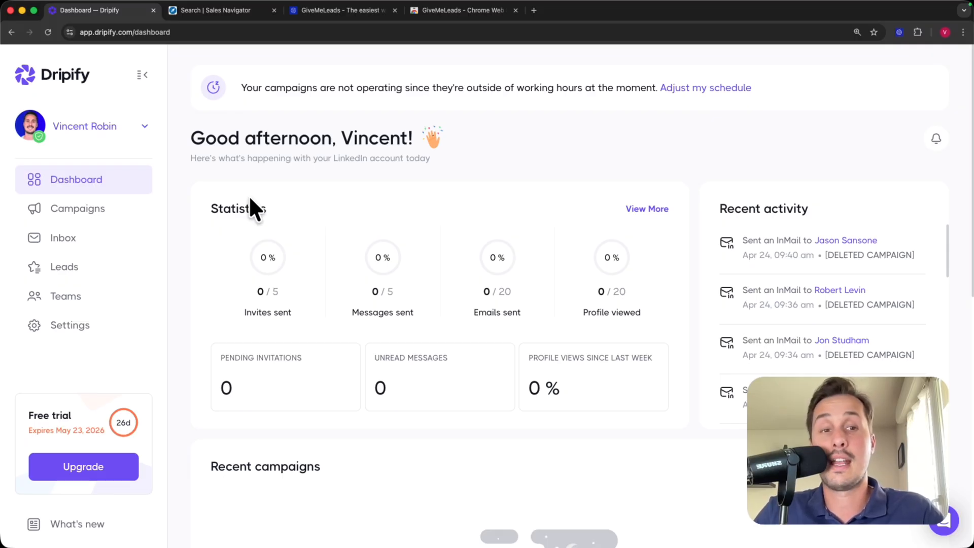
Step: Tour the Campaigns, Inbox, Leads and Teams pages, then review daily action limits in Settings
left_click(126, 210)
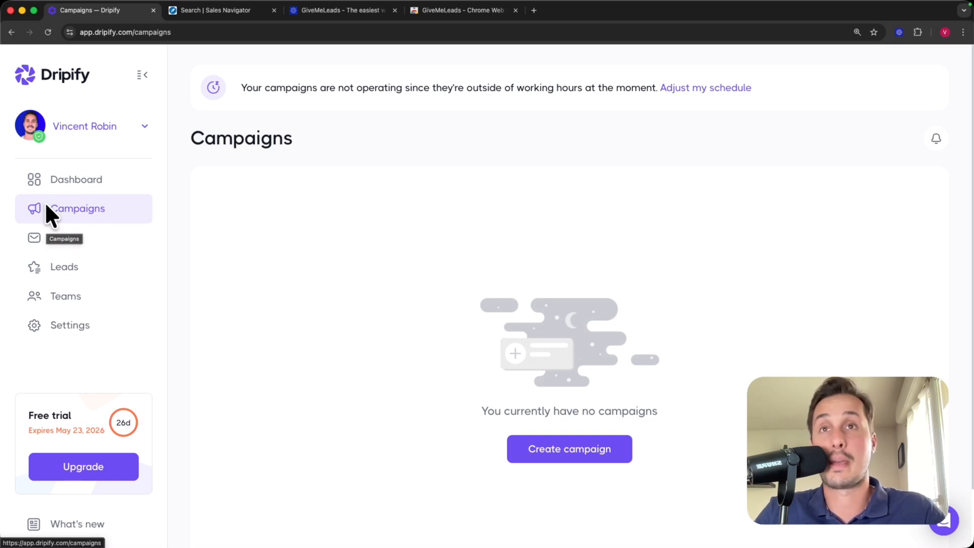
left_click(83, 236)
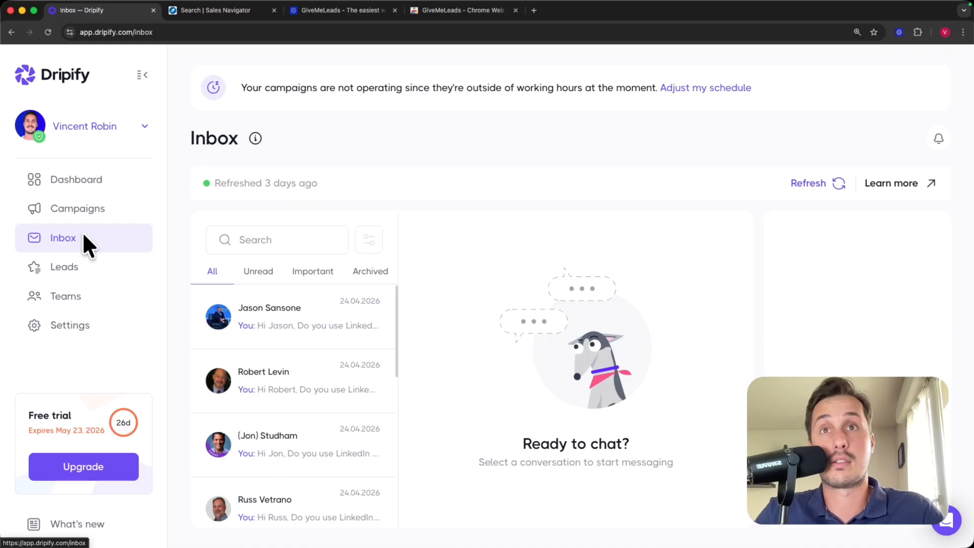
left_click(93, 267)
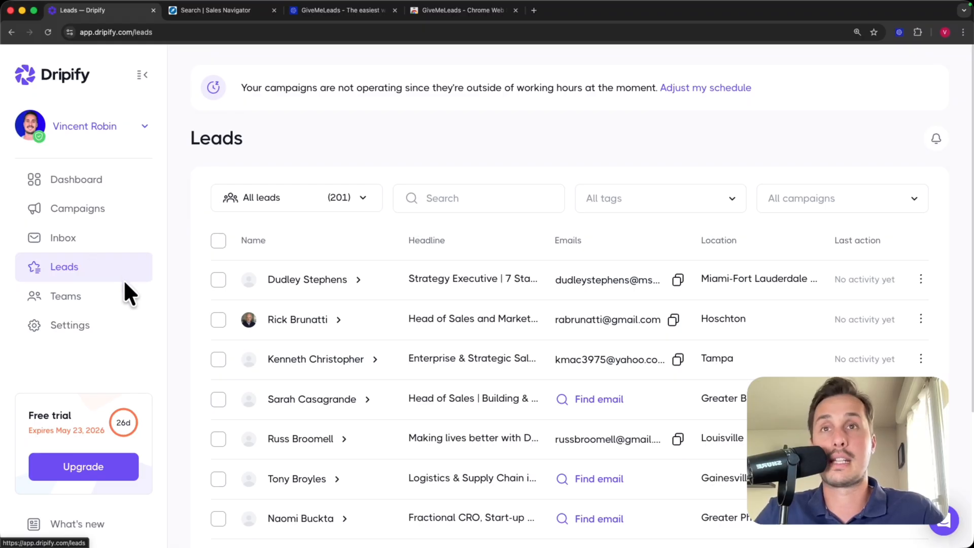
left_click(97, 299)
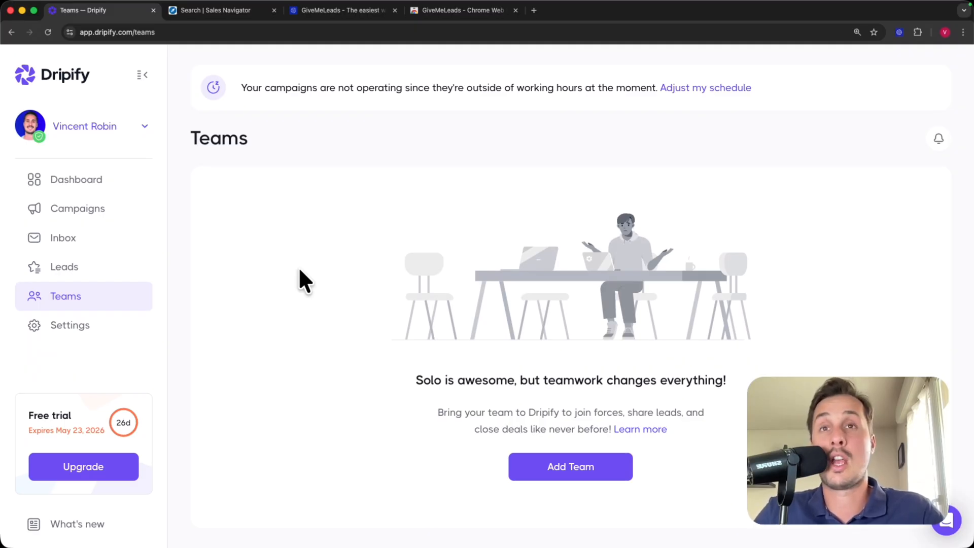
left_click(115, 324)
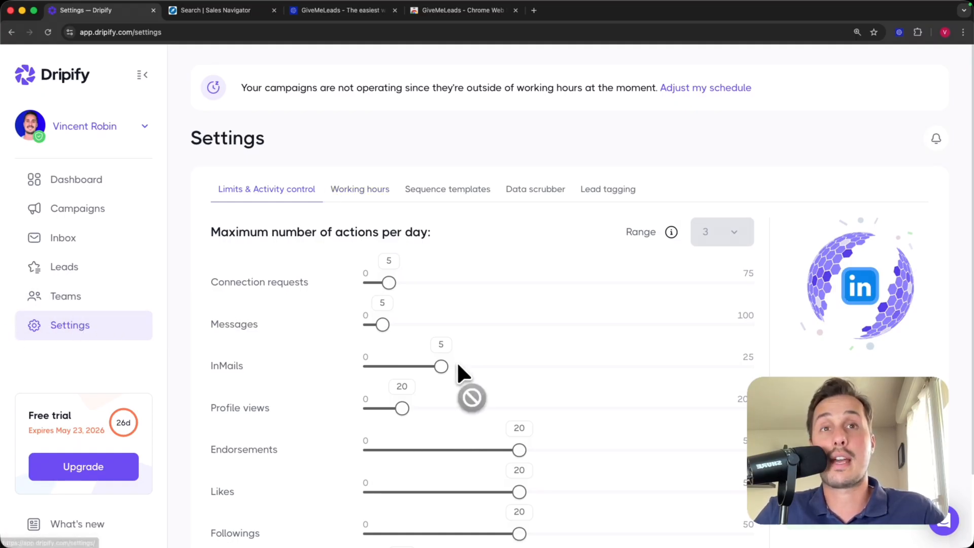
scroll(379, 382, "down", 3)
scroll(383, 378, "up", 3)
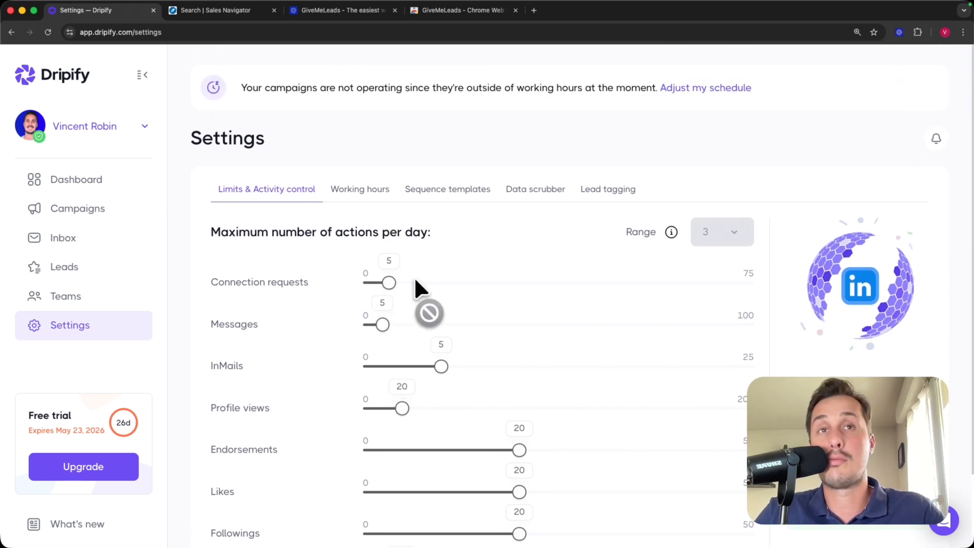
Step: Make Monday through Friday working days and set the time zone to (UTC +02:00) Europe/Paris
left_click(365, 188)
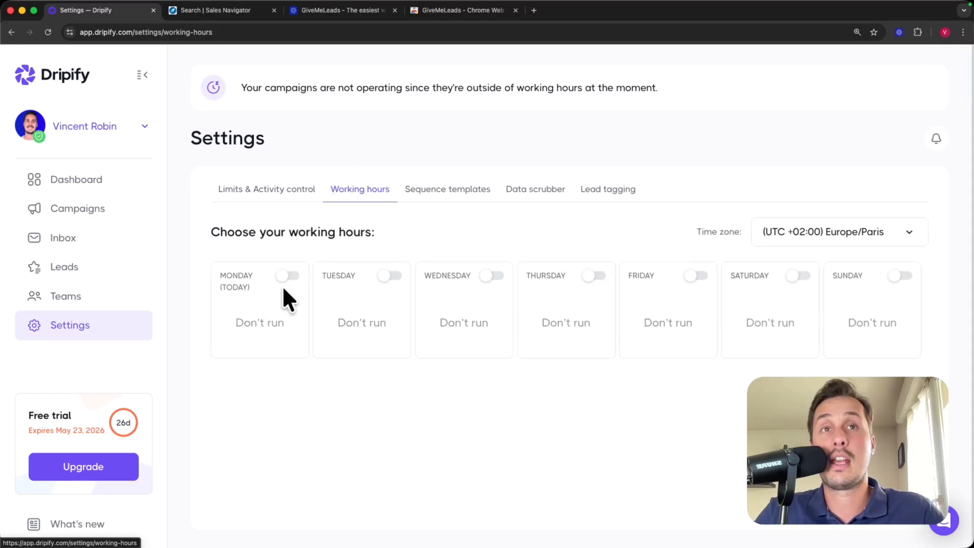
left_click(287, 274)
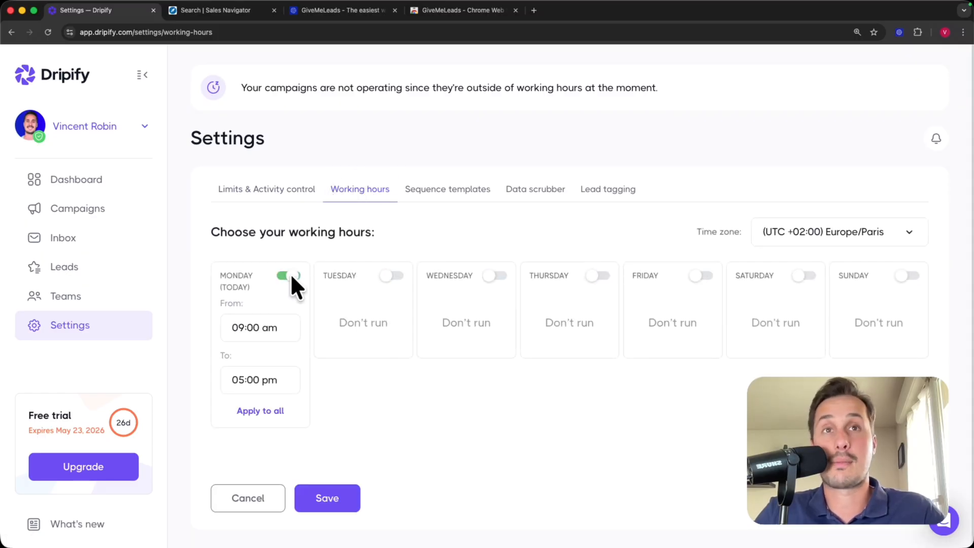
left_click(391, 274)
left_click(491, 276)
left_click(597, 276)
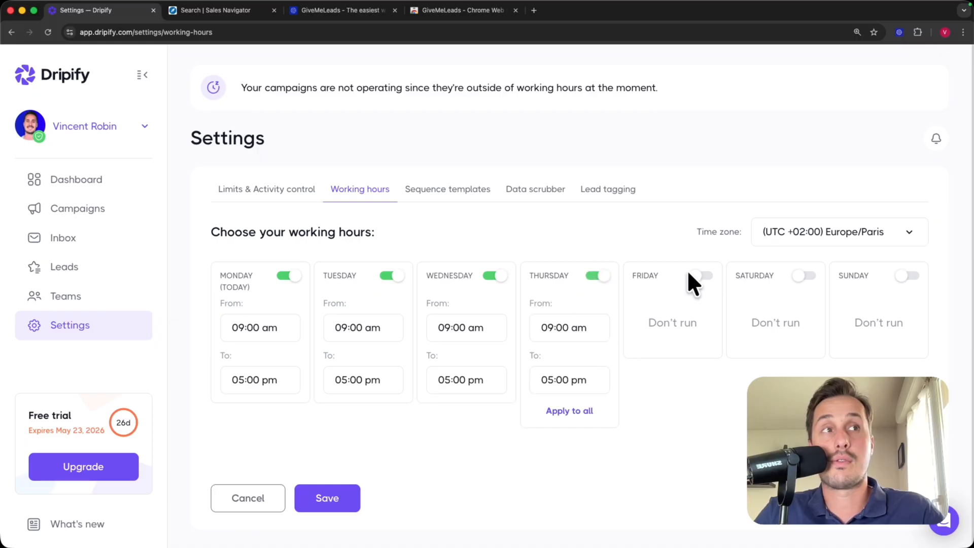
left_click(701, 276)
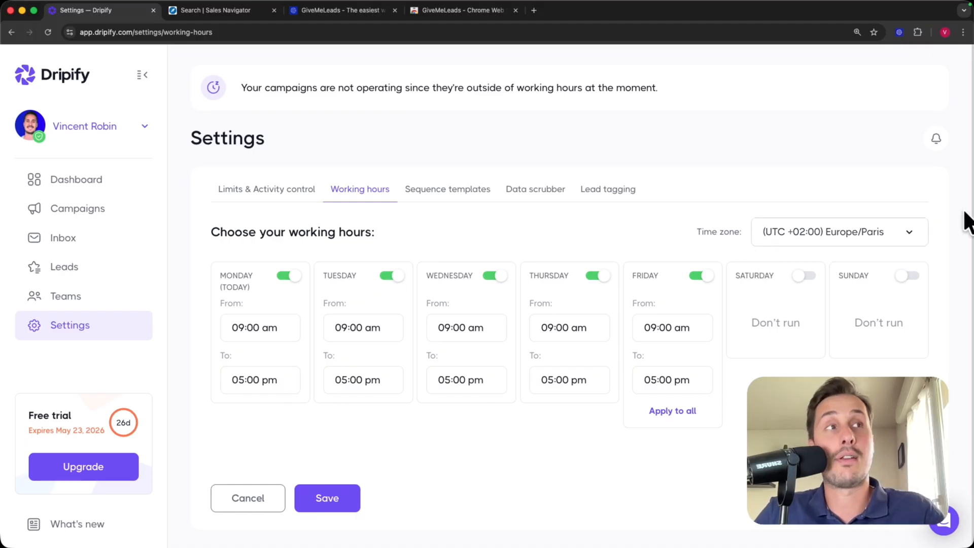
left_click(906, 233)
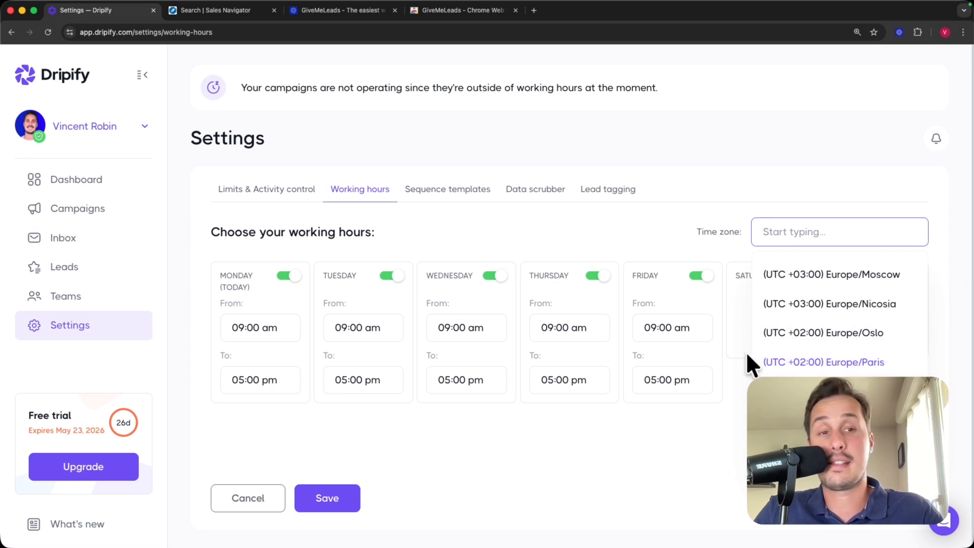
left_click(879, 357)
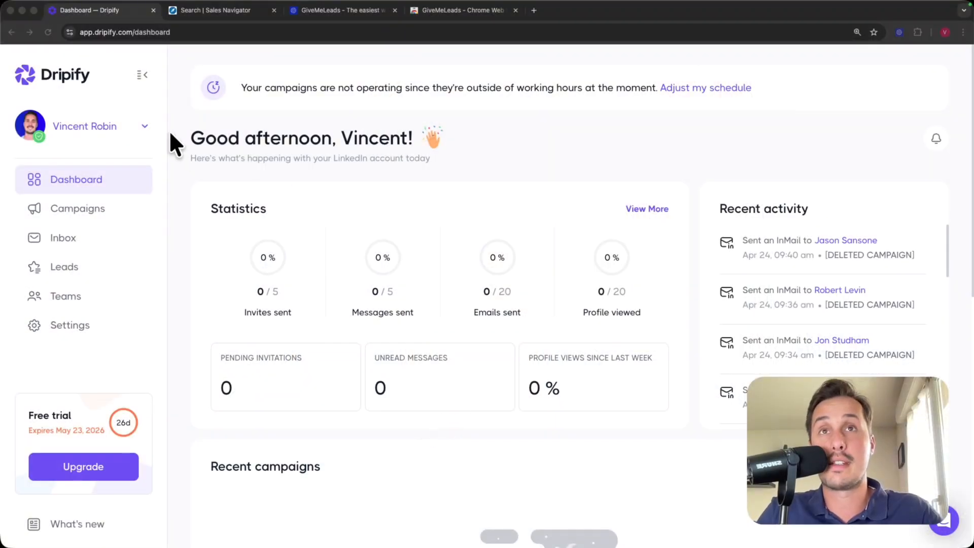
Step: Open the My account settings page from the profile menu
left_click(144, 126)
left_click(144, 126)
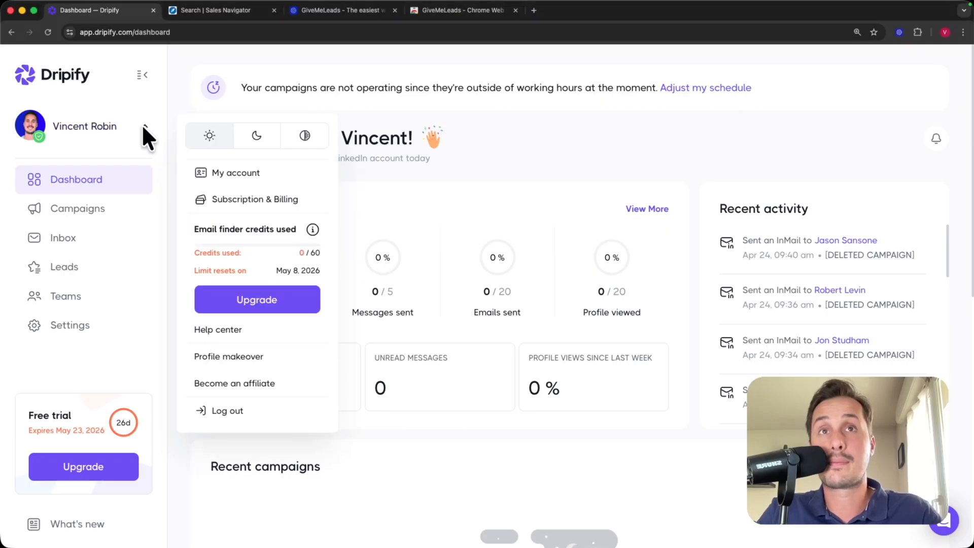
left_click(239, 172)
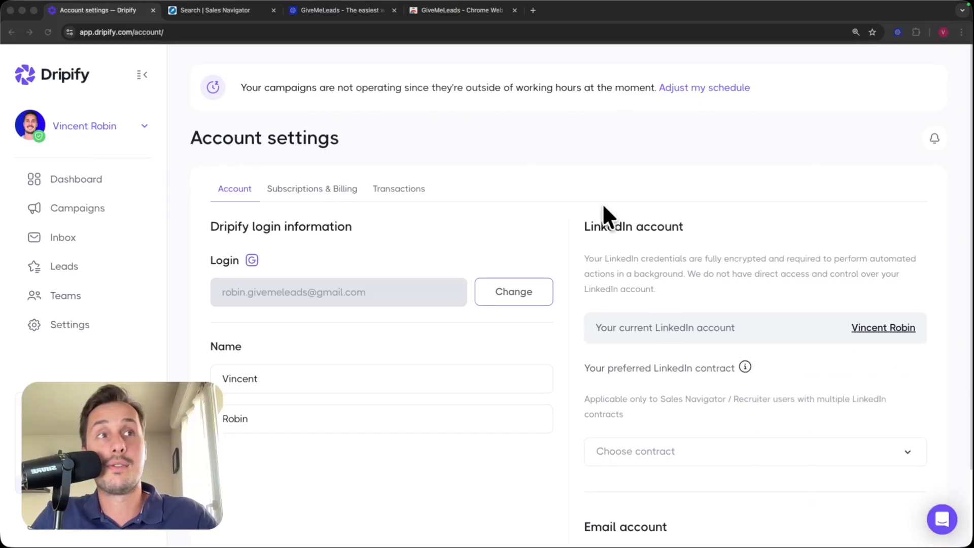
Step: Review the connected LinkedIn account, then choose Connect email under Email account
left_click(585, 219)
left_click_drag(853, 333, 916, 329)
left_click(811, 287)
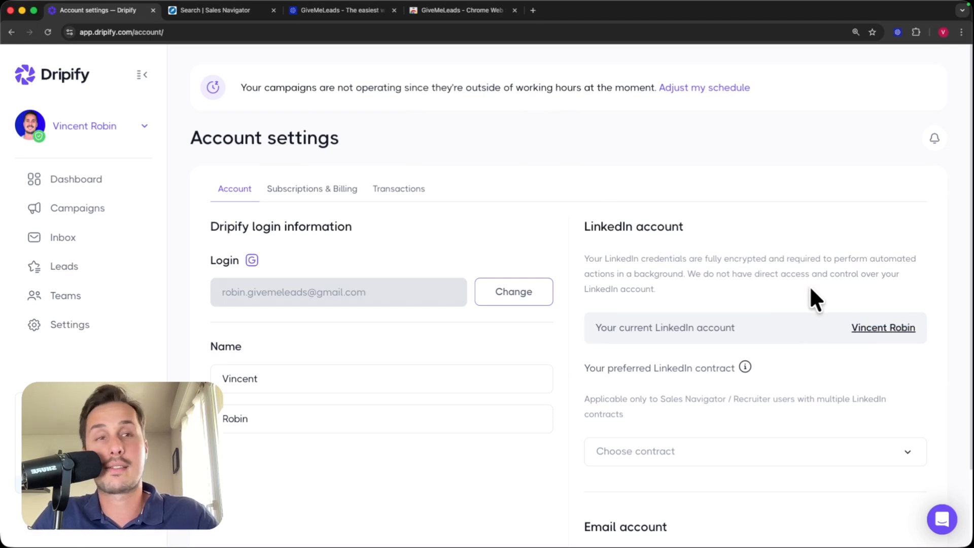
scroll(675, 466, "down", 3)
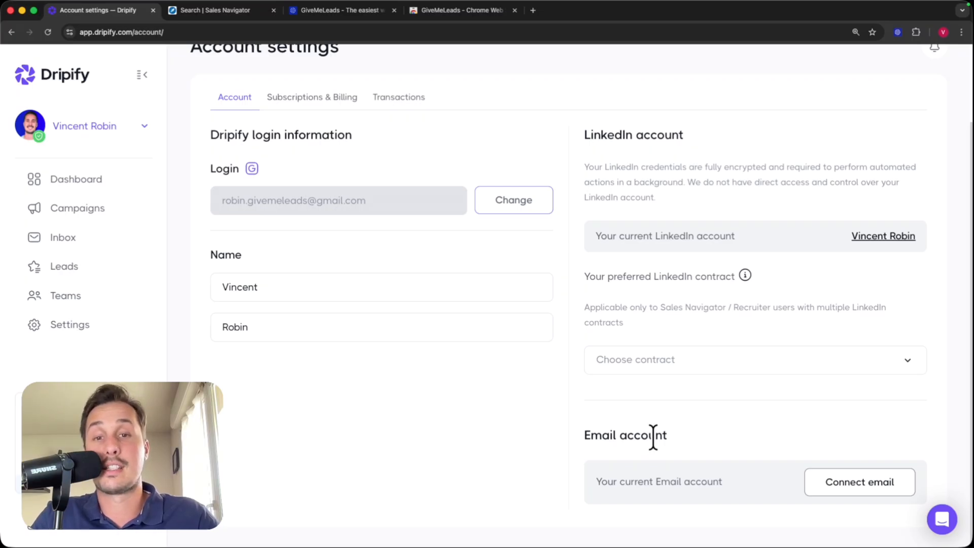
left_click(859, 480)
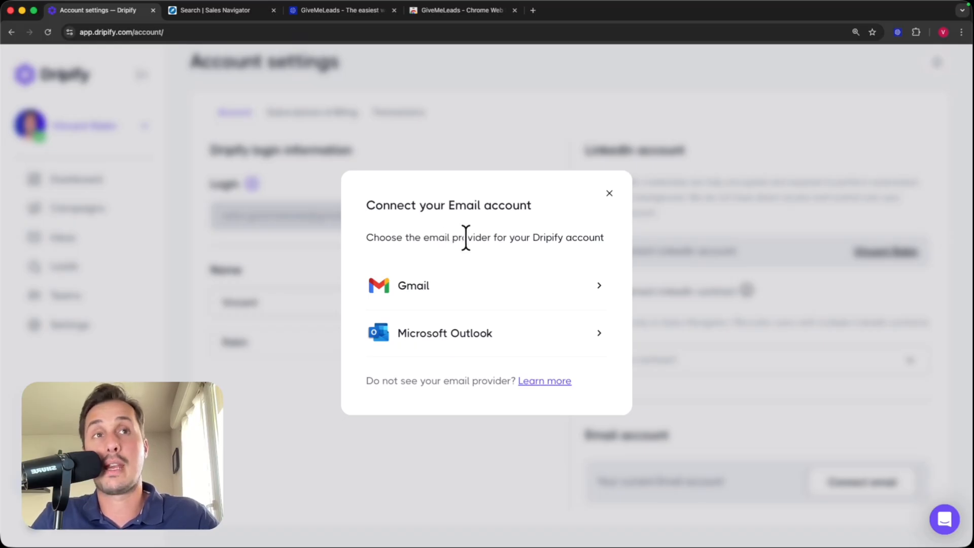
Step: Connect Gmail as the email provider, granting Dripify access to the Google account
left_click(508, 288)
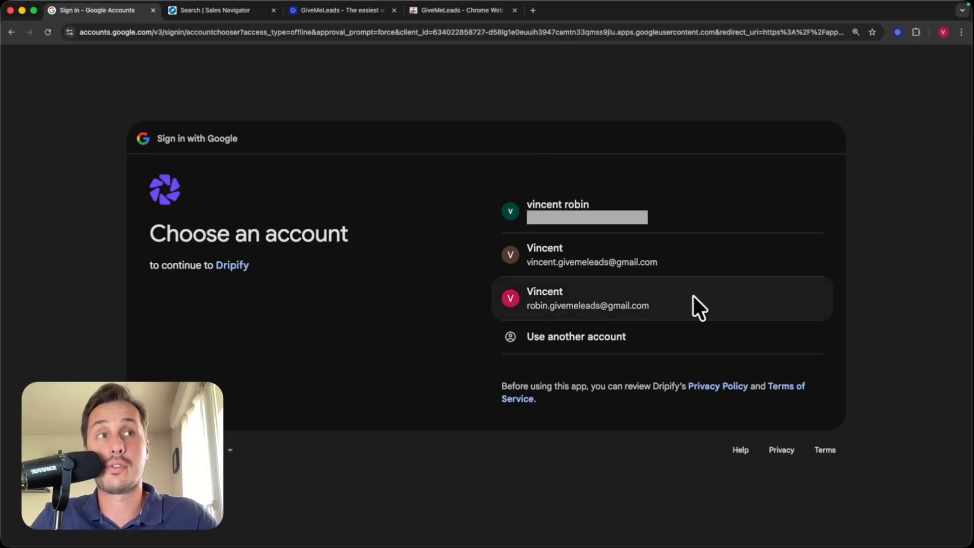
left_click(608, 298)
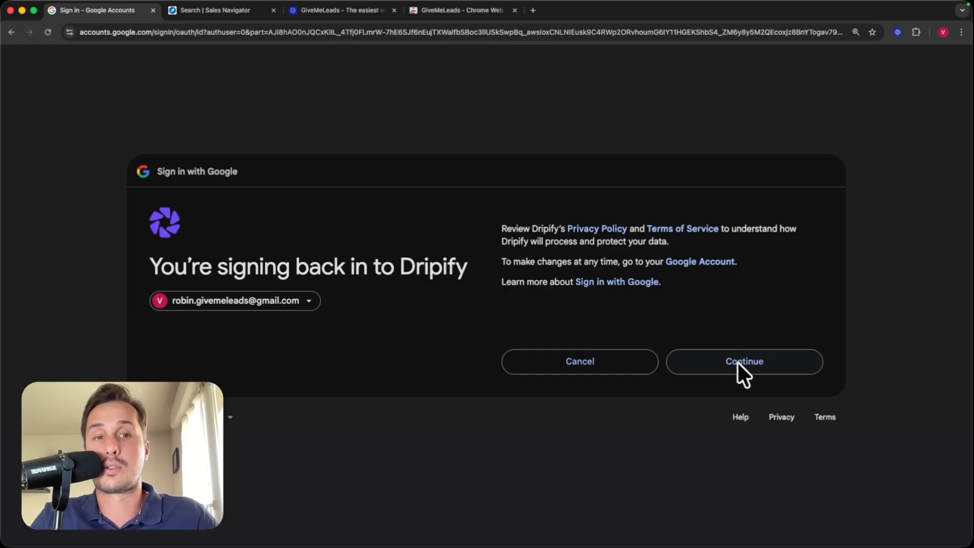
left_click(737, 362)
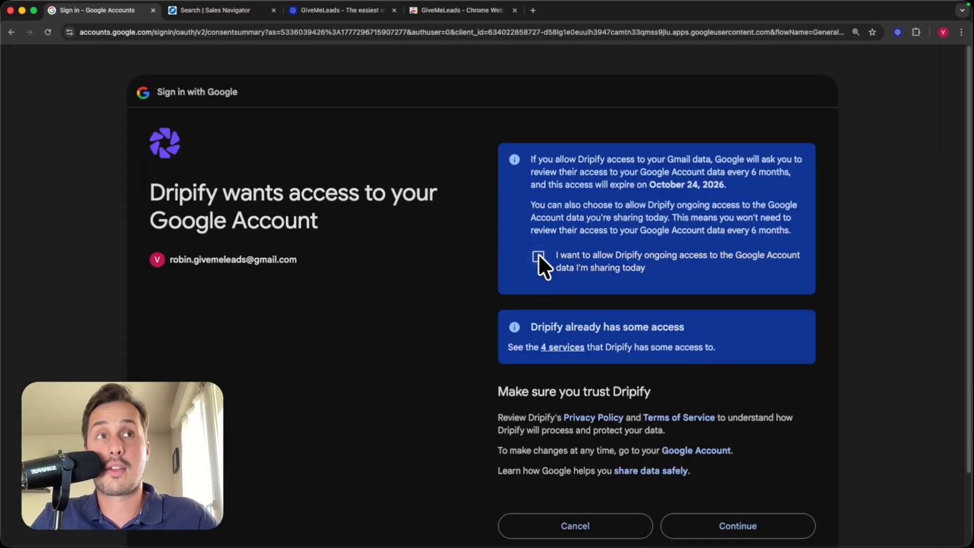
left_click(538, 256)
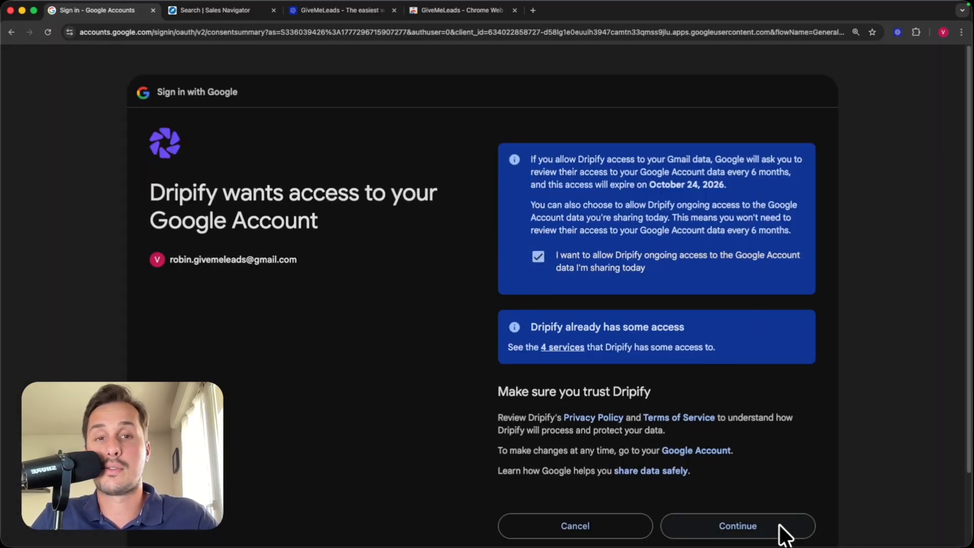
left_click(779, 526)
Step: Check the connected email account row in Account settings and open its options
scroll(638, 401, "down", 3)
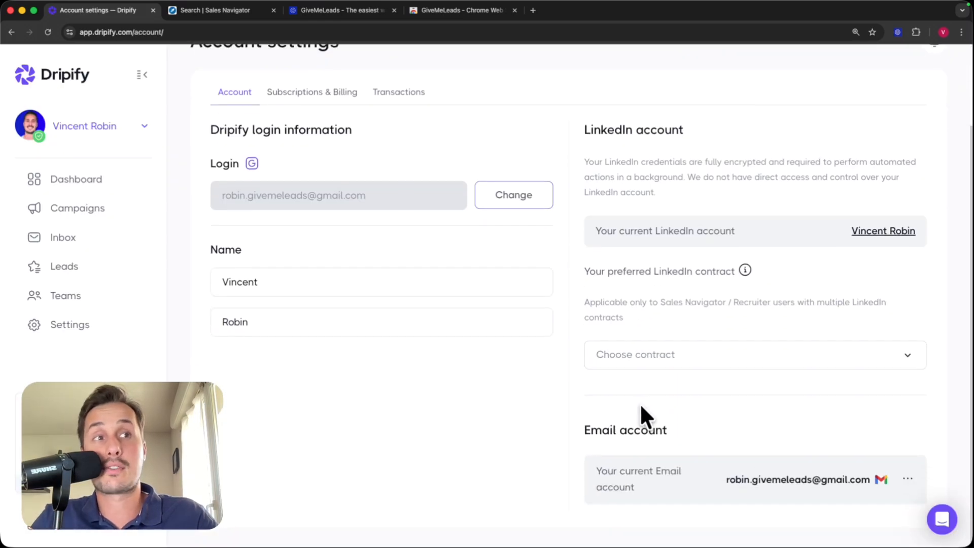
left_click_drag(593, 472, 742, 480)
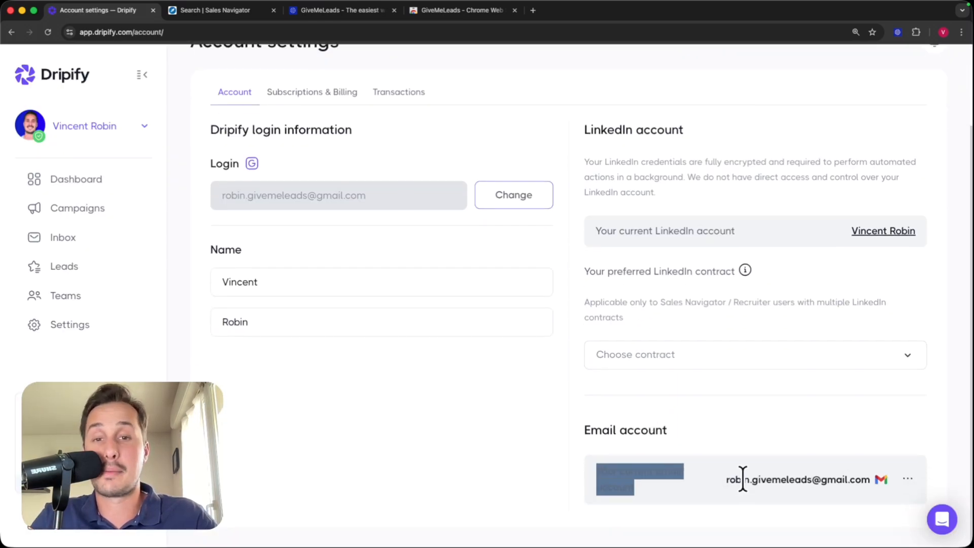
left_click(793, 502)
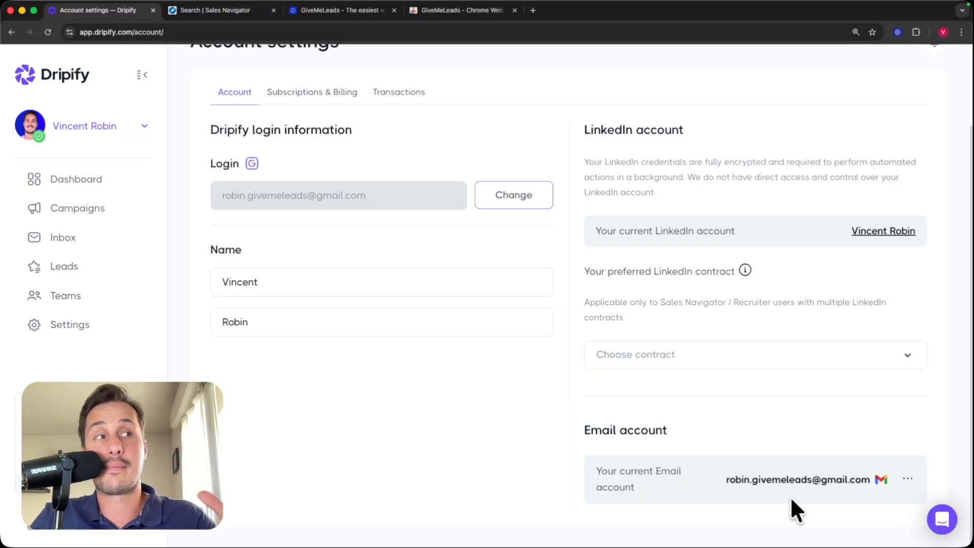
left_click(910, 476)
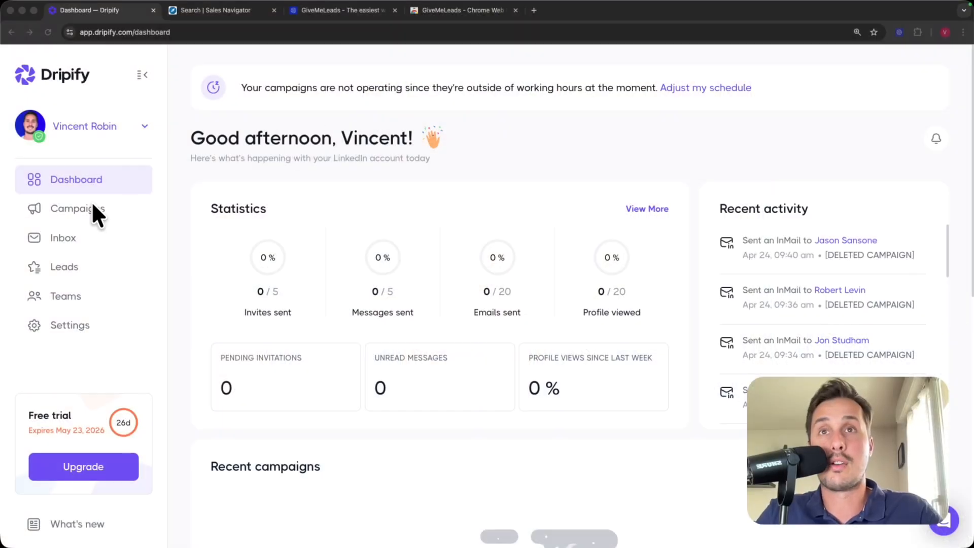
Step: Create a new campaign, open its Add leads options, and switch to Sales Navigator
left_click(71, 206)
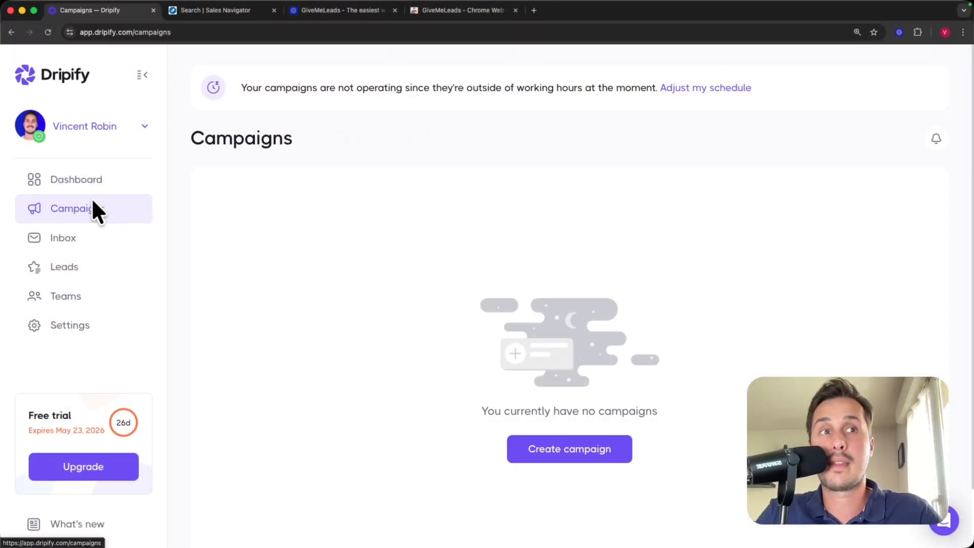
left_click(612, 454)
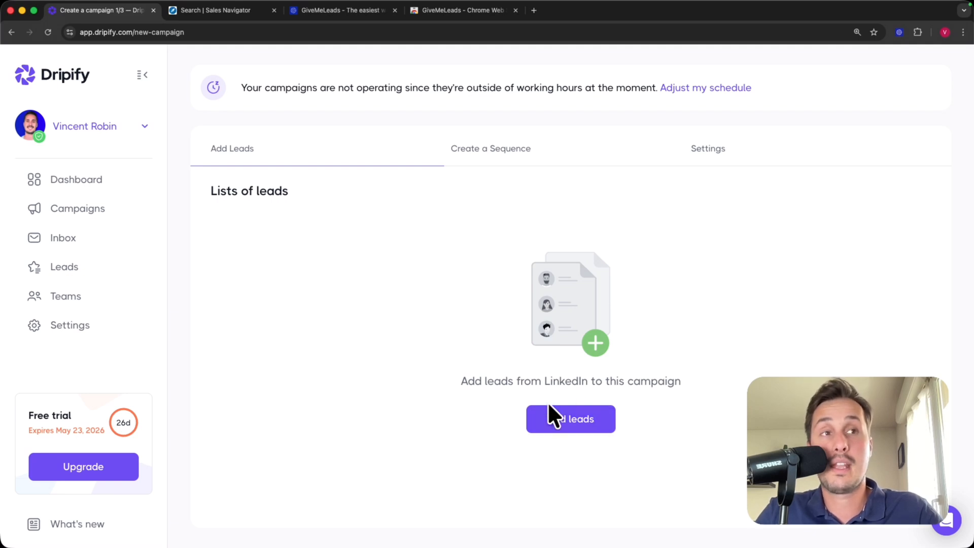
left_click(588, 423)
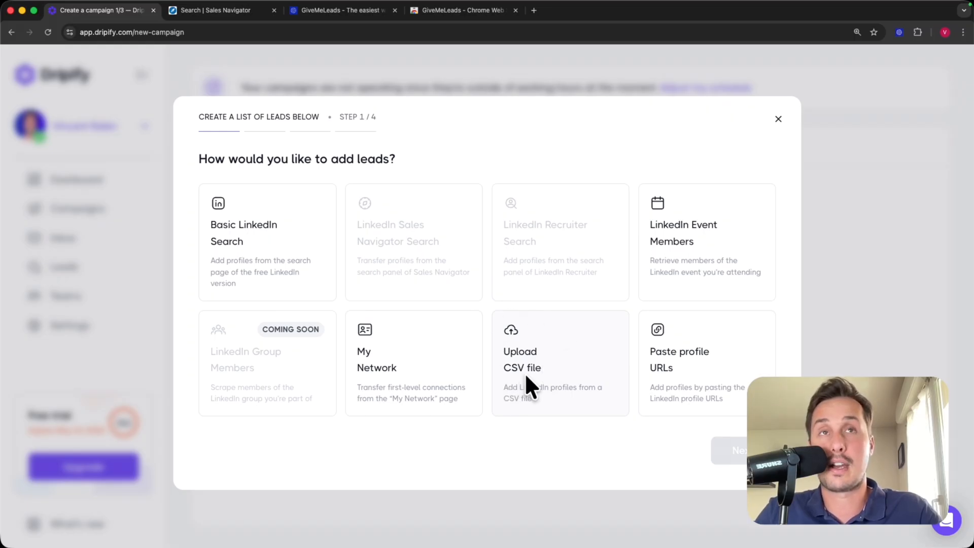
left_click(236, 11)
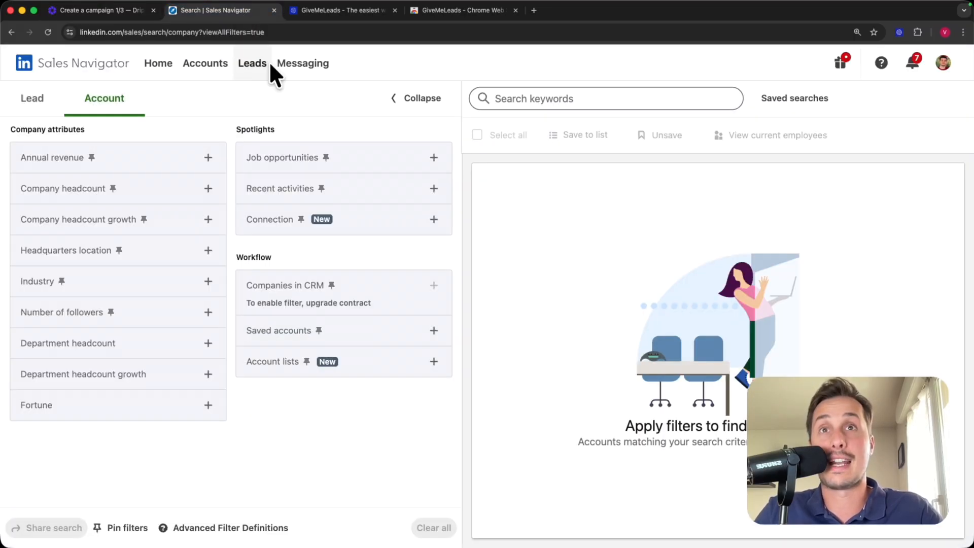
Step: Switch to lead search and filter current job title to CEO and Founder
left_click(29, 97)
left_click(197, 96)
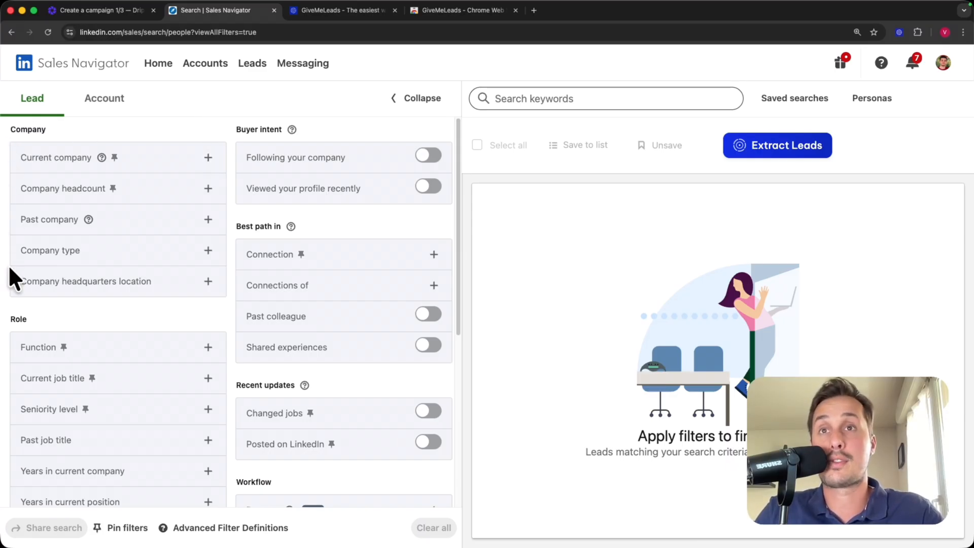
scroll(33, 328, "down", 5)
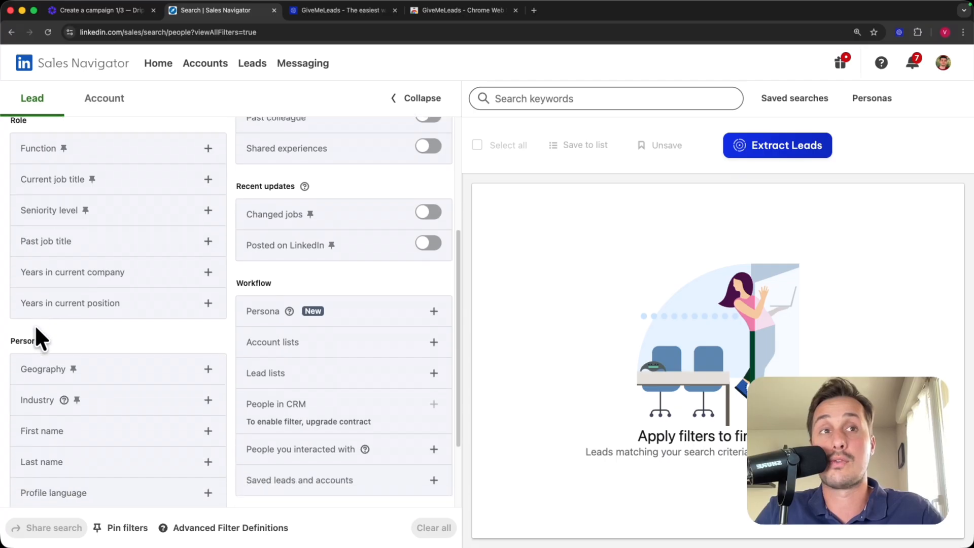
scroll(35, 329, "down", 3)
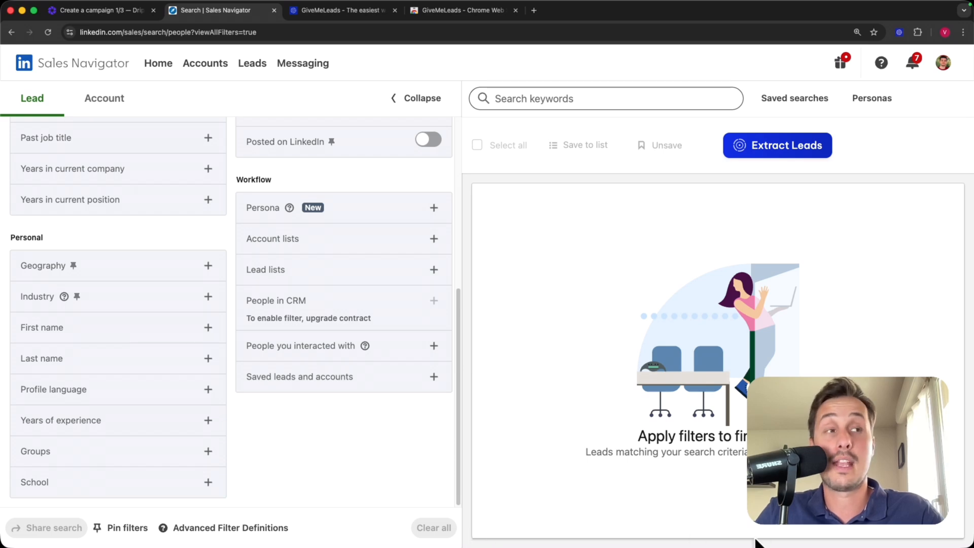
scroll(455, 155, "up", 8)
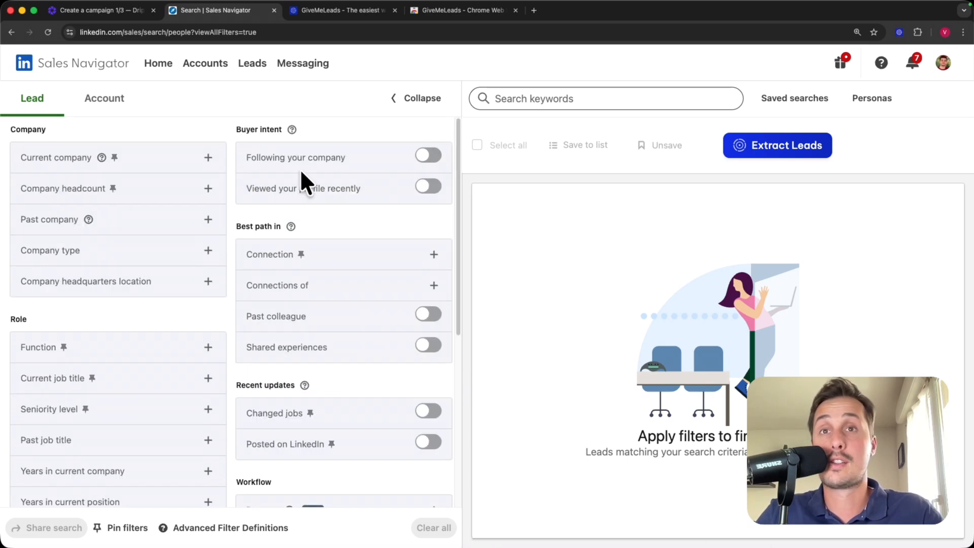
left_click(208, 378)
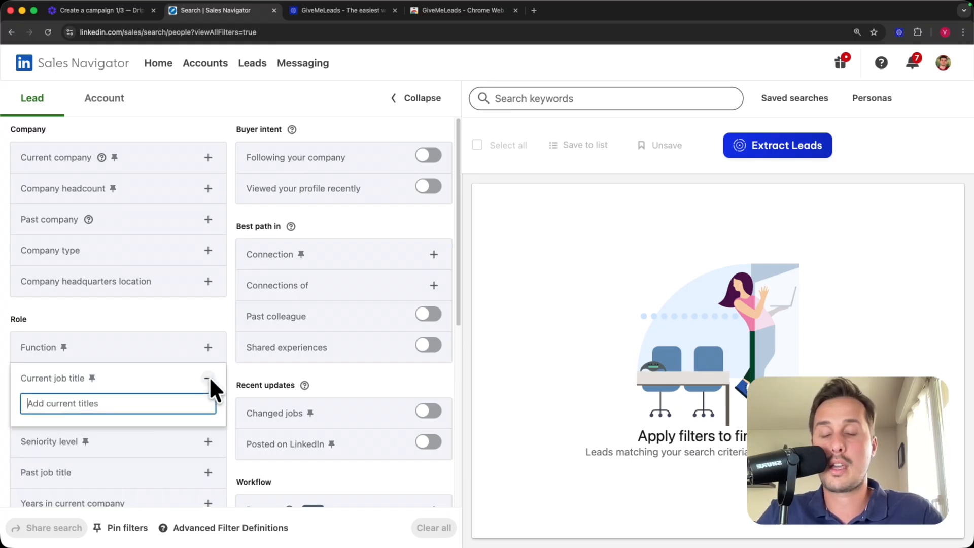
type("CEO")
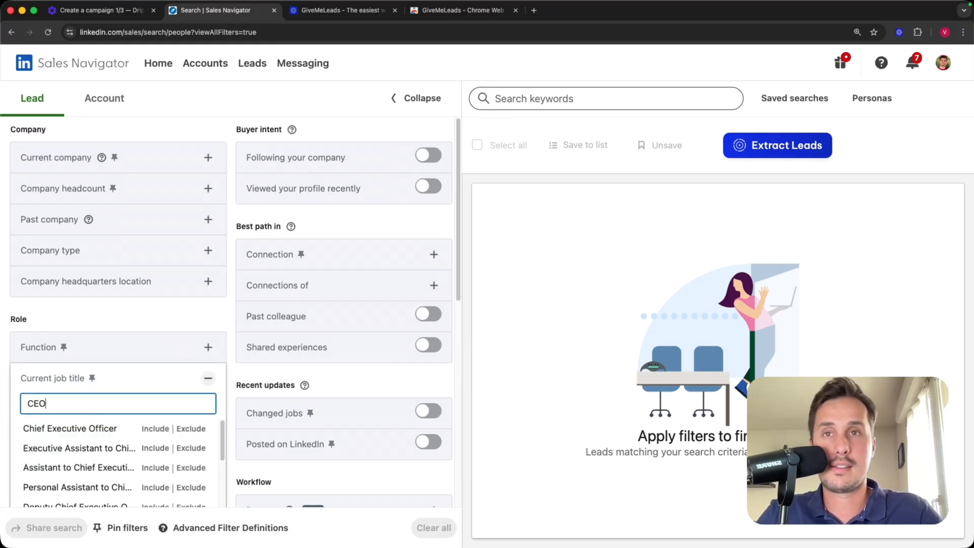
key("Return")
type("F")
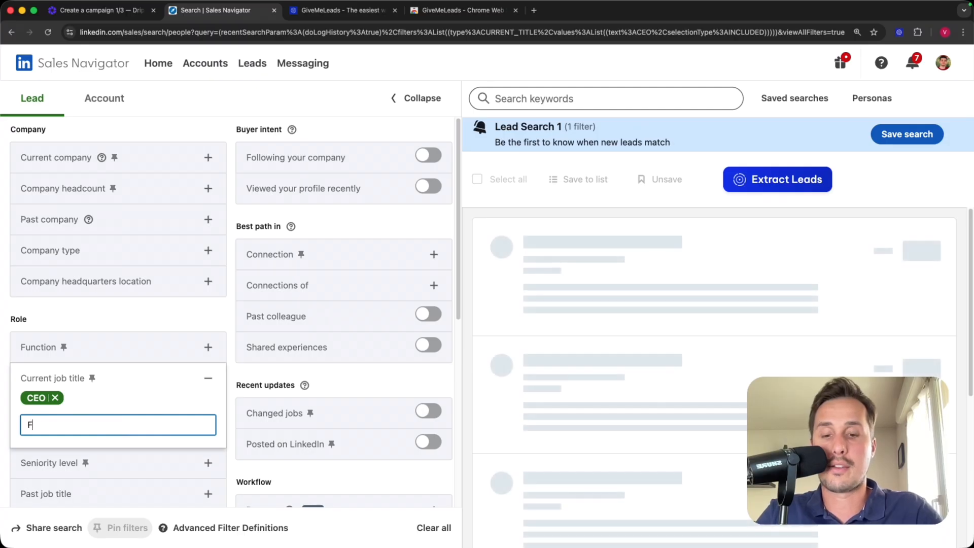
type("ounder")
key("Return")
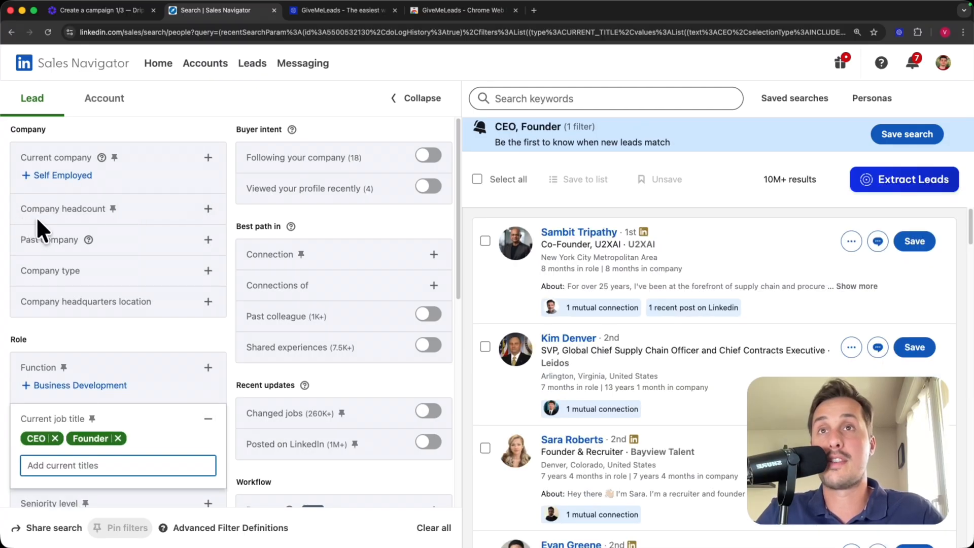
Step: Limit company headcount to 201-500 employees
left_click(208, 208)
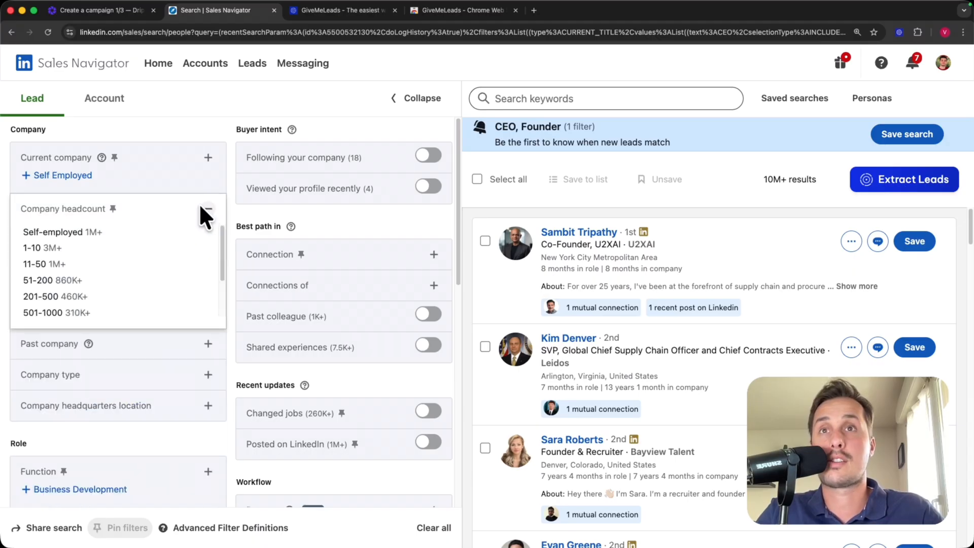
scroll(190, 274, "down", 1)
scroll(186, 259, "down", 2)
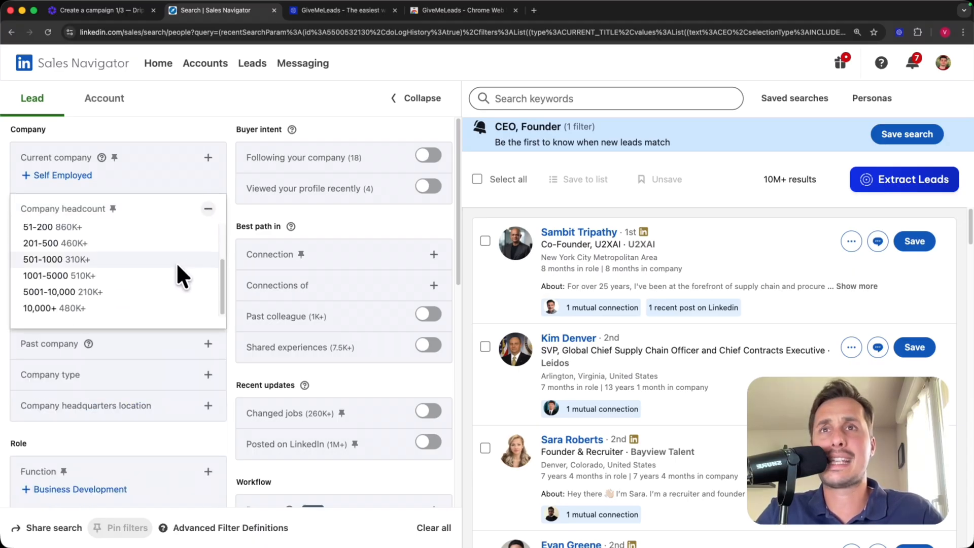
scroll(169, 248, "up", 1)
scroll(168, 250, "up", 1)
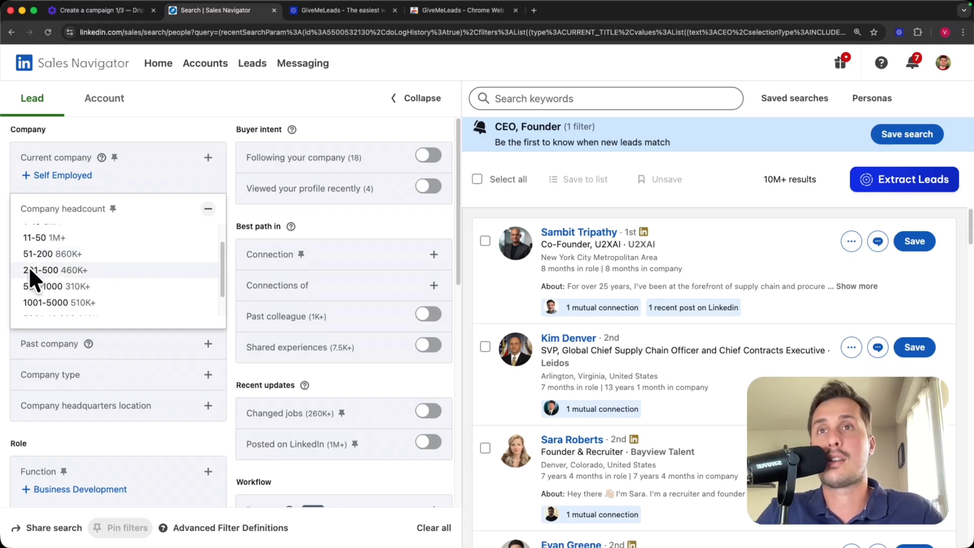
left_click(108, 269)
left_click(176, 125)
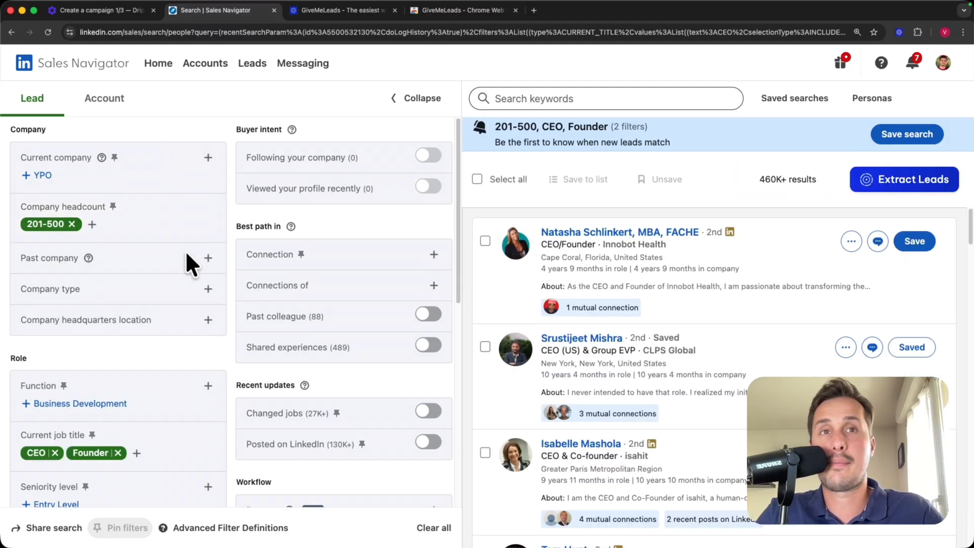
scroll(172, 238, "down", 10)
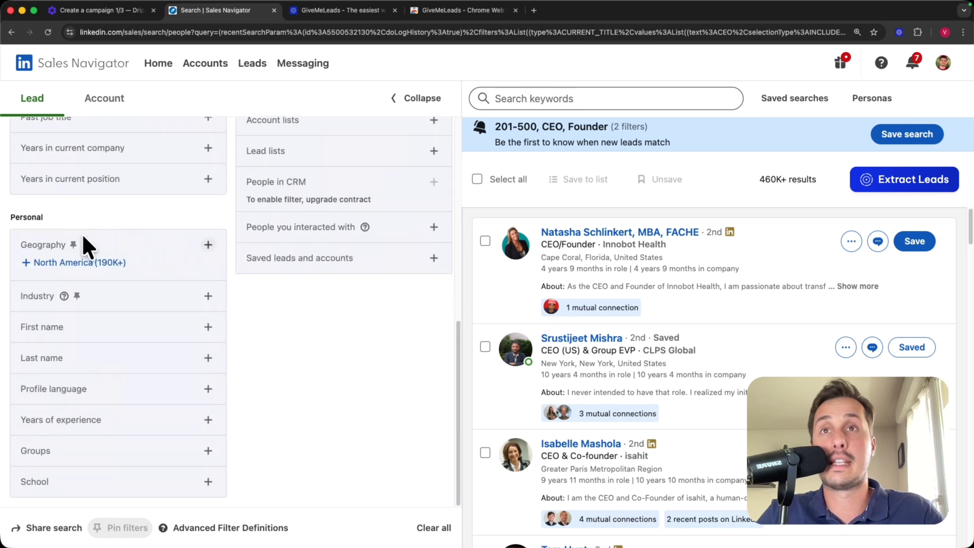
Step: Add a location filter for Paris, Île-de-France, France
left_click(208, 245)
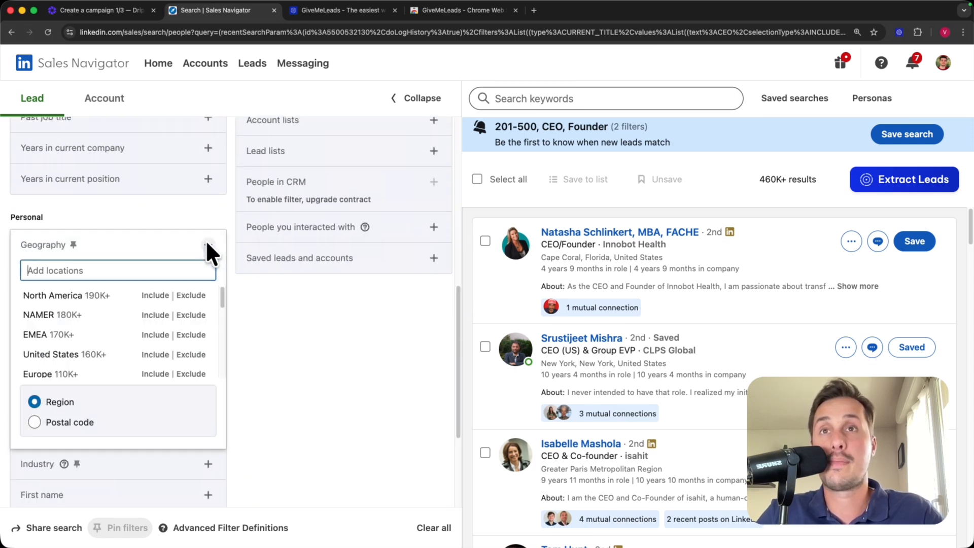
type("paris")
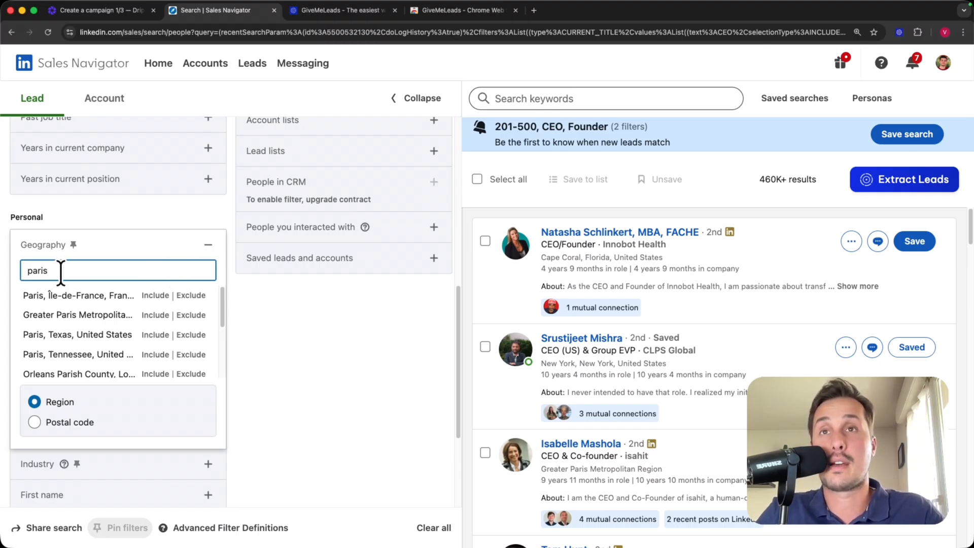
left_click(160, 294)
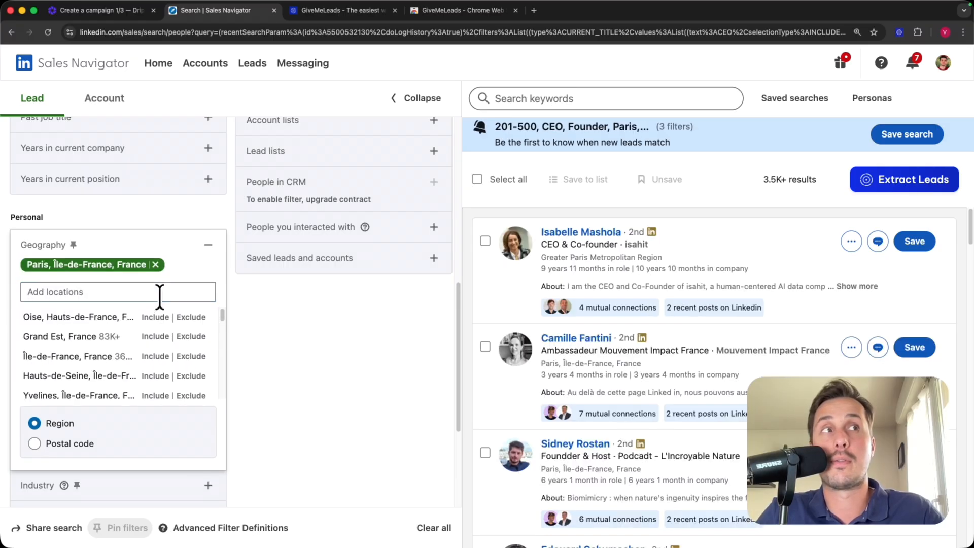
left_click(314, 341)
scroll(314, 350, "up", 10)
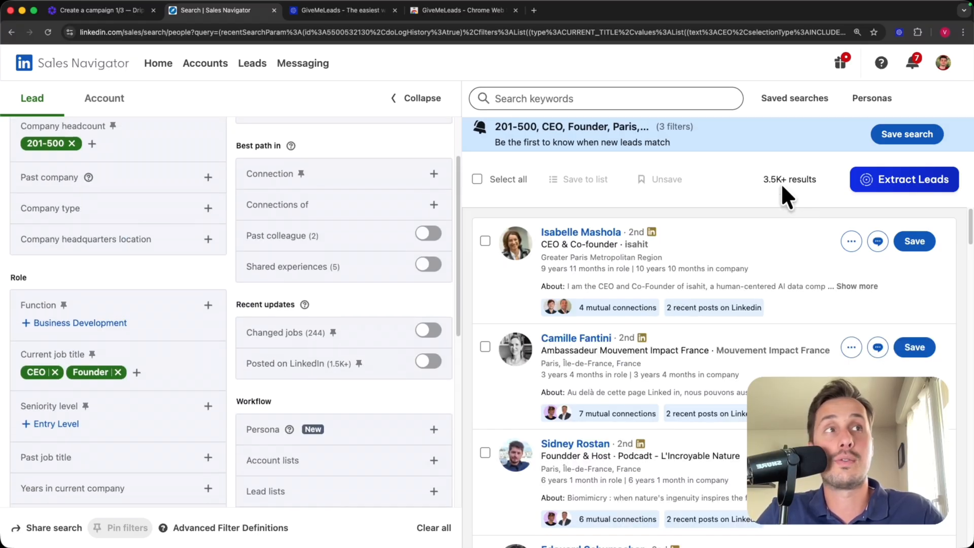
left_click_drag(761, 178, 791, 185)
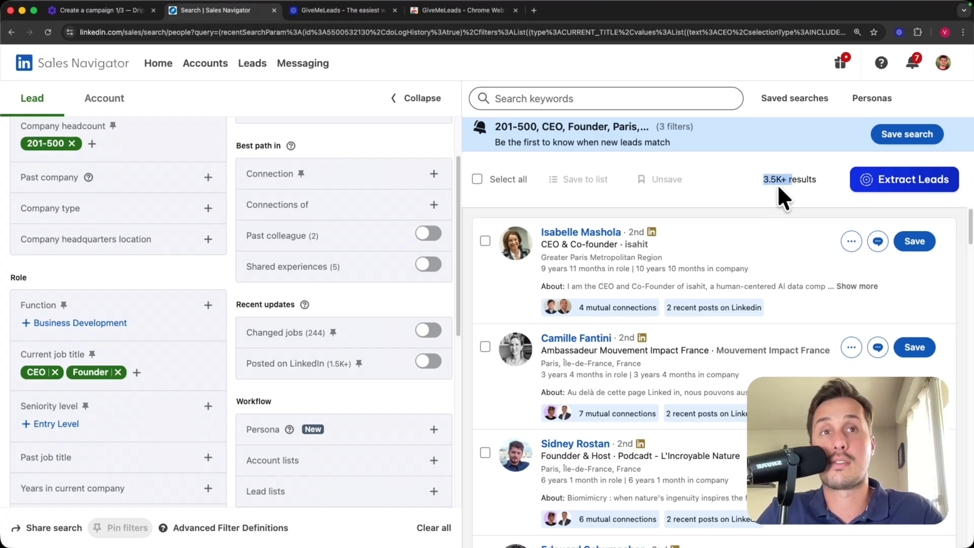
left_click(424, 310)
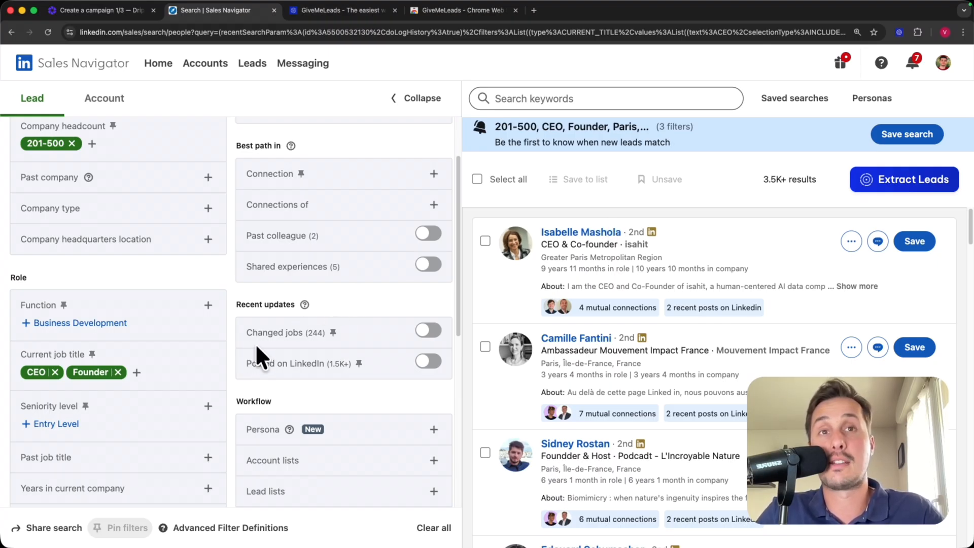
Step: Keep only leads who recently posted on LinkedIn, leaving 1.5K+ results
left_click(430, 361)
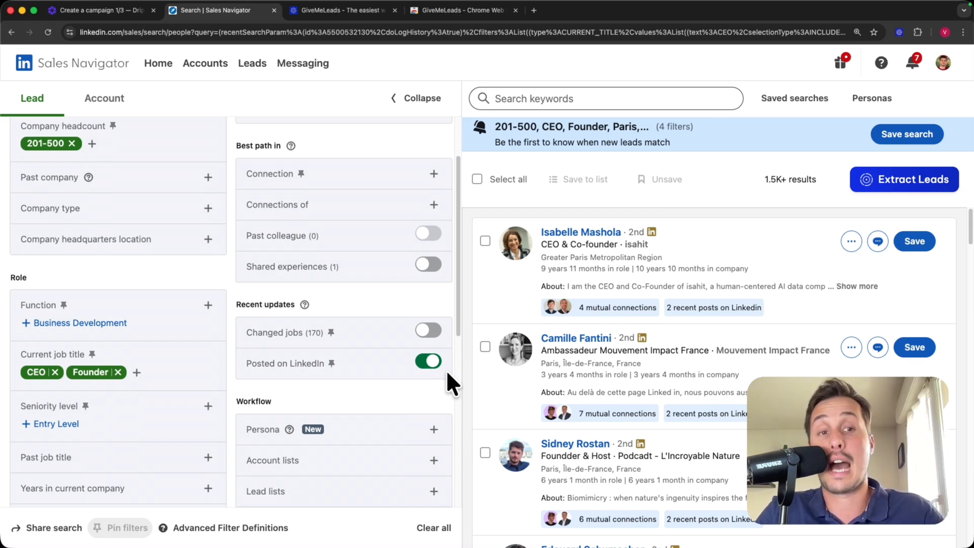
scroll(446, 370, "up", 2)
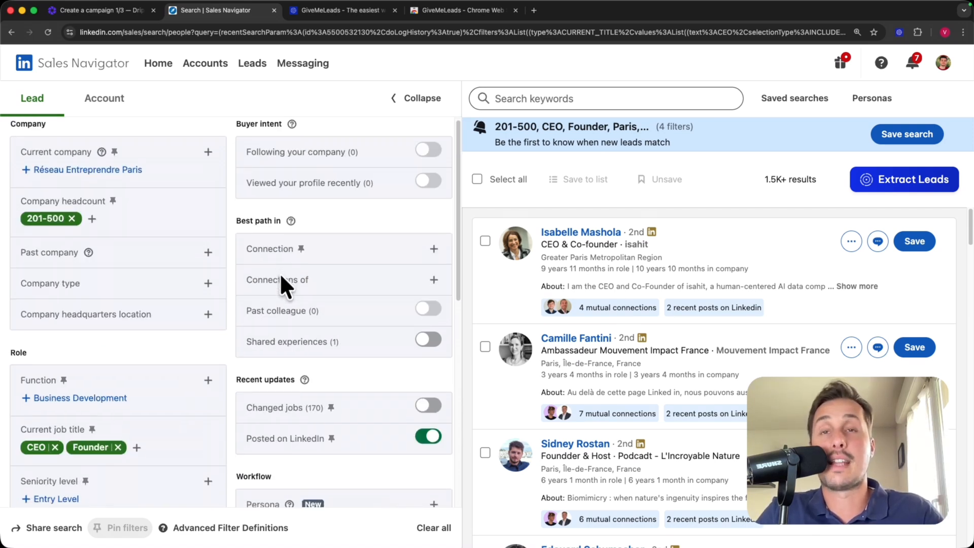
scroll(283, 282, "down", 5)
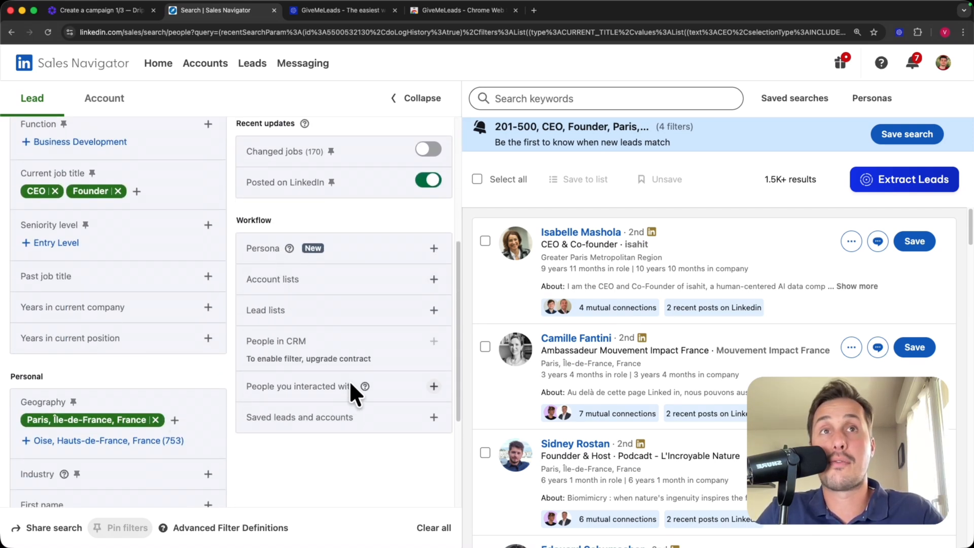
scroll(417, 355, "up", 1)
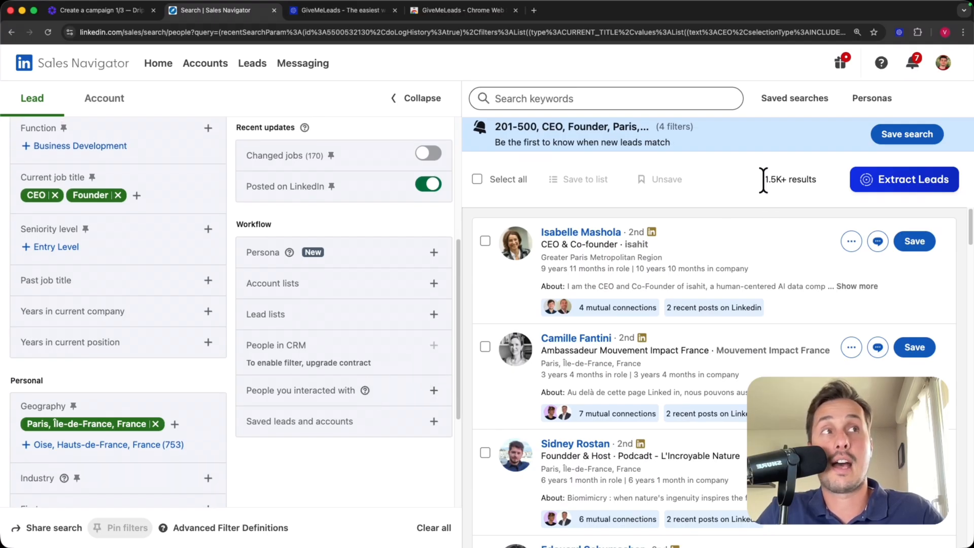
left_click_drag(763, 179, 787, 182)
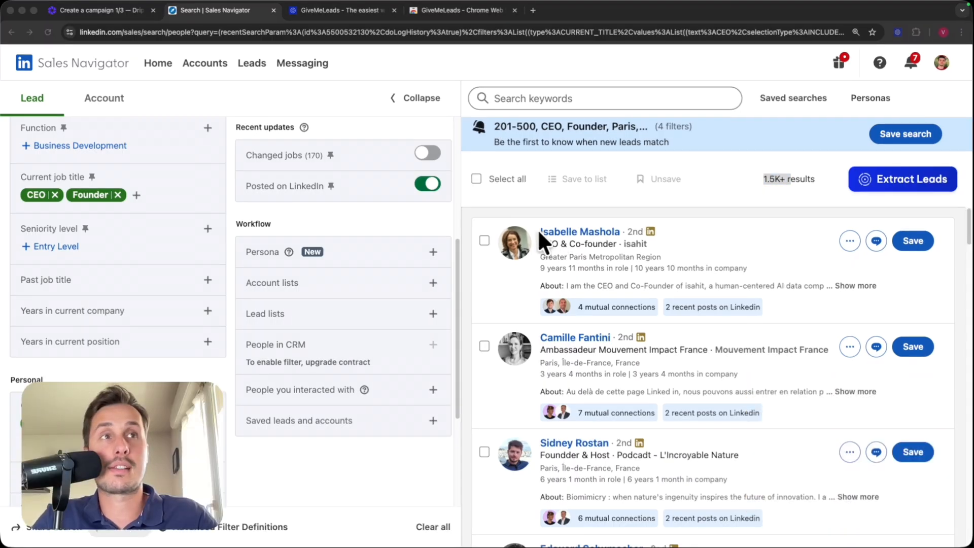
scroll(551, 240, "down", 3)
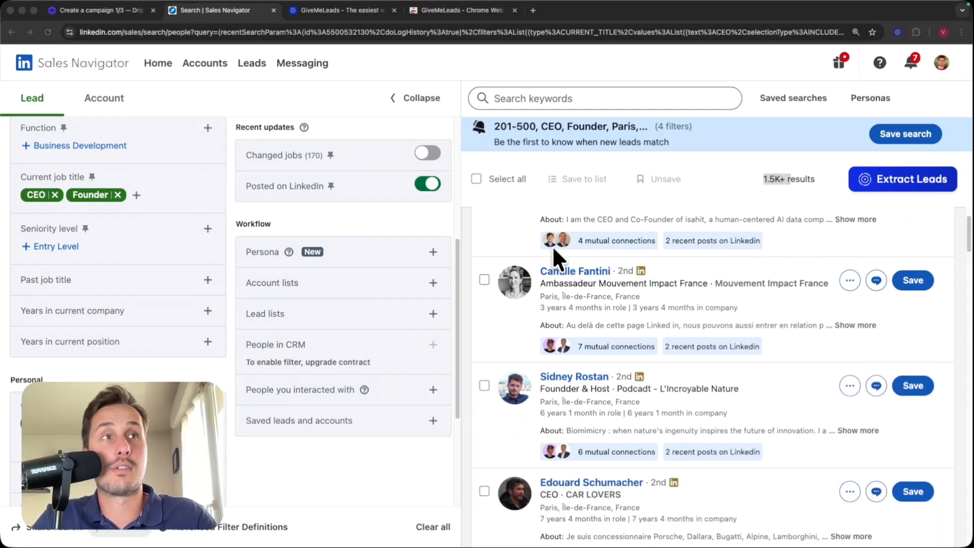
scroll(579, 400, "down", 4)
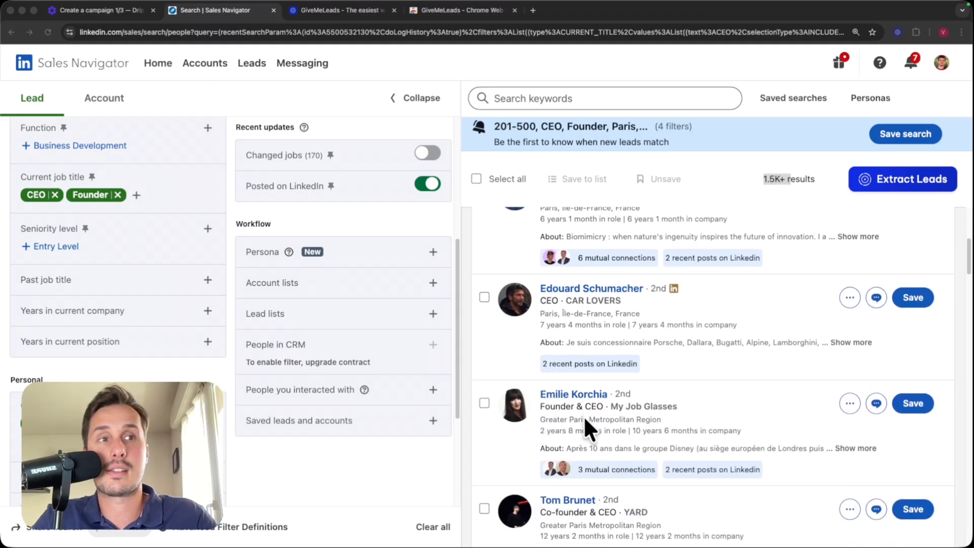
scroll(567, 409, "down", 3)
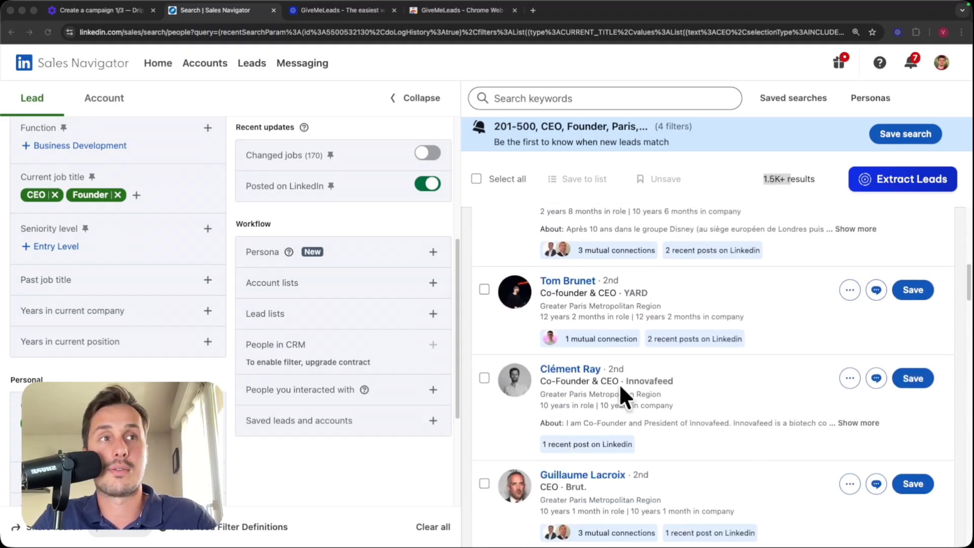
scroll(603, 400, "down", 2)
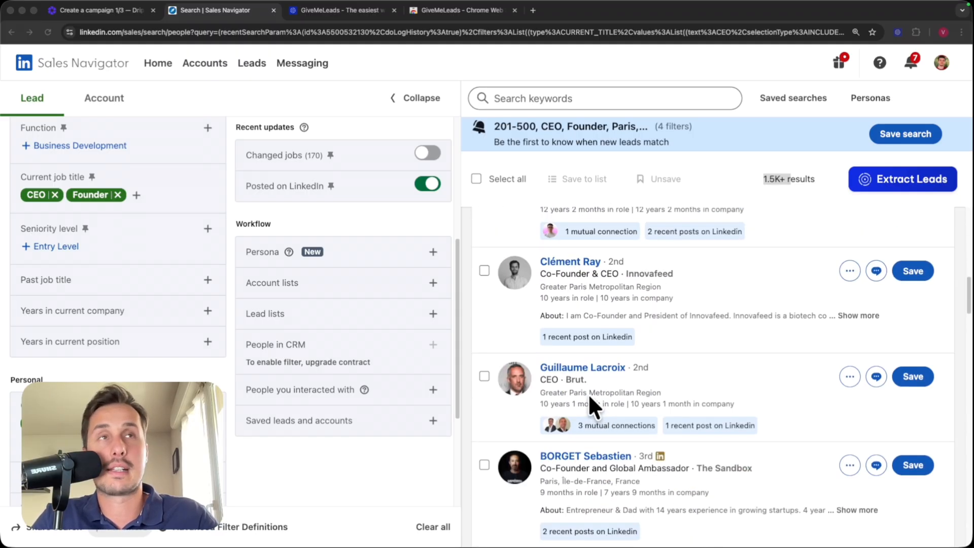
scroll(589, 392, "down", 6)
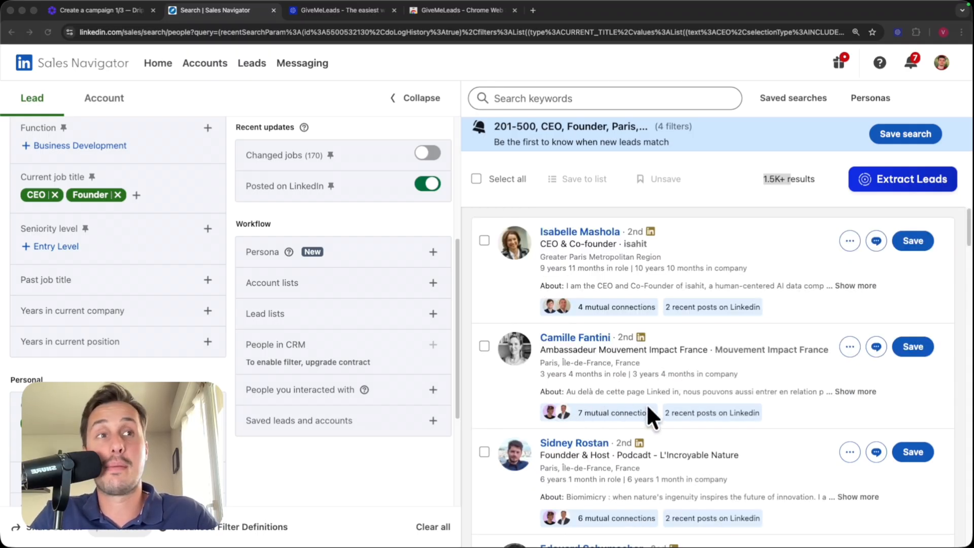
scroll(682, 421, "down", 1)
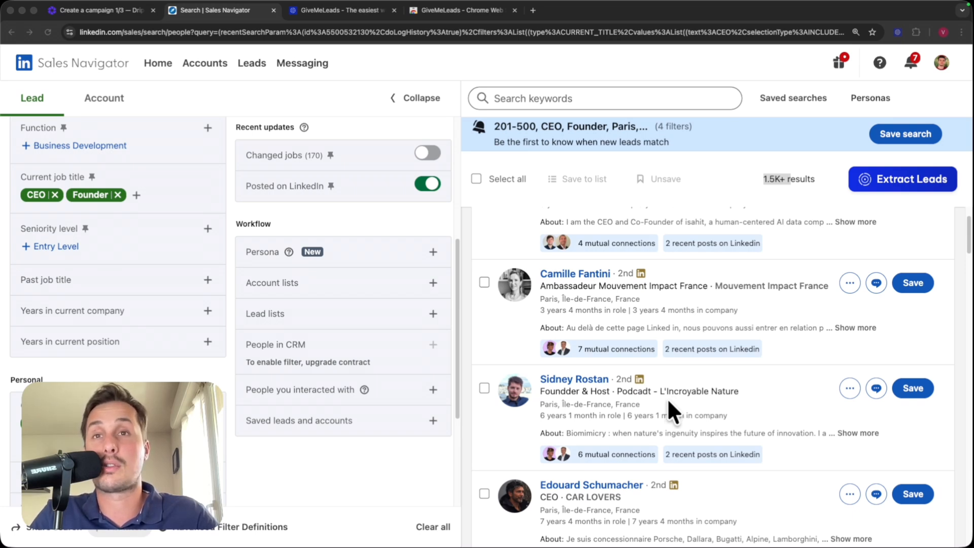
Step: Look over the GiveMeLeads homepage and open its Start for Free sign-up page
left_click(344, 10)
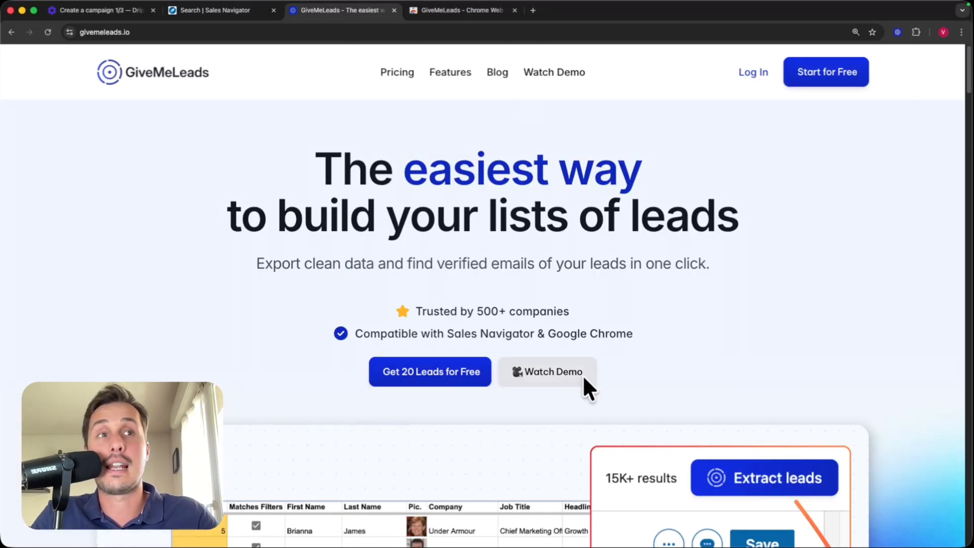
left_click(211, 12)
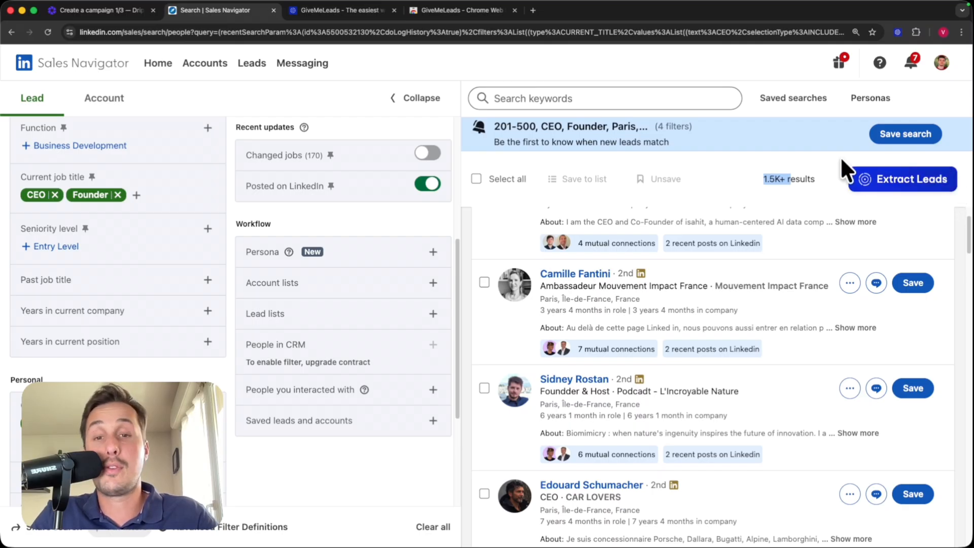
left_click(339, 11)
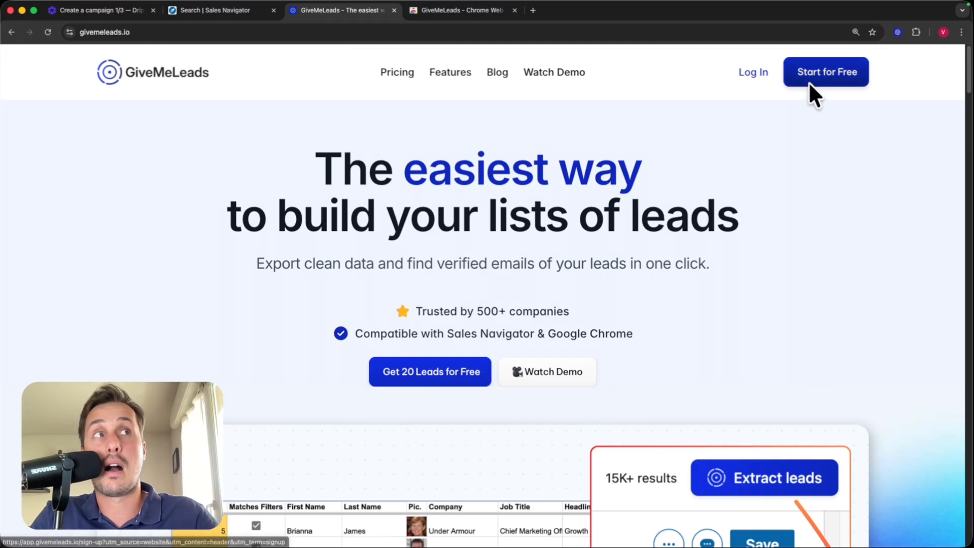
left_click(827, 77)
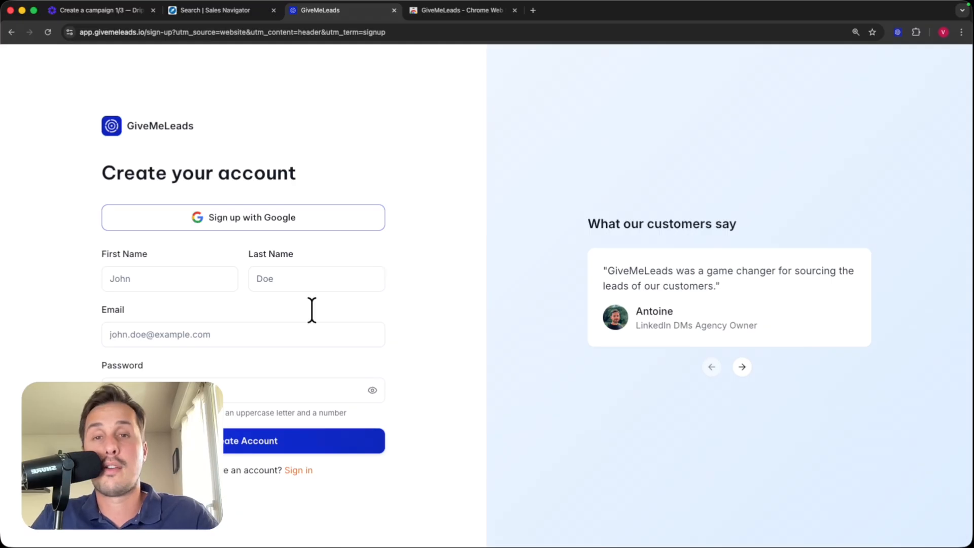
Step: Open the GiveMeLeads extension's Chrome Web Store listing
left_click(246, 10)
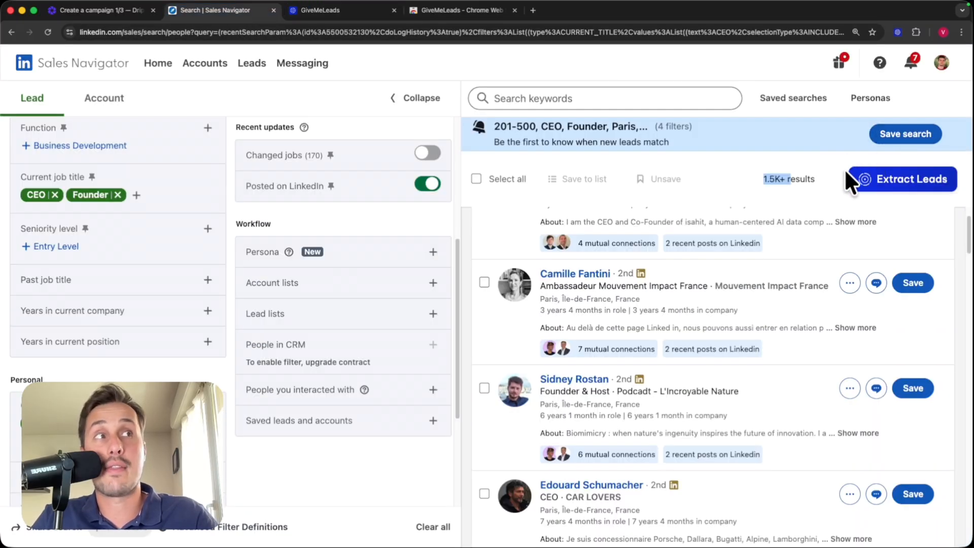
left_click(444, 11)
left_click_drag(372, 133, 226, 134)
Step: Install the GiveMeLeads extension in Chrome from the Chrome Web Store
left_click(409, 133)
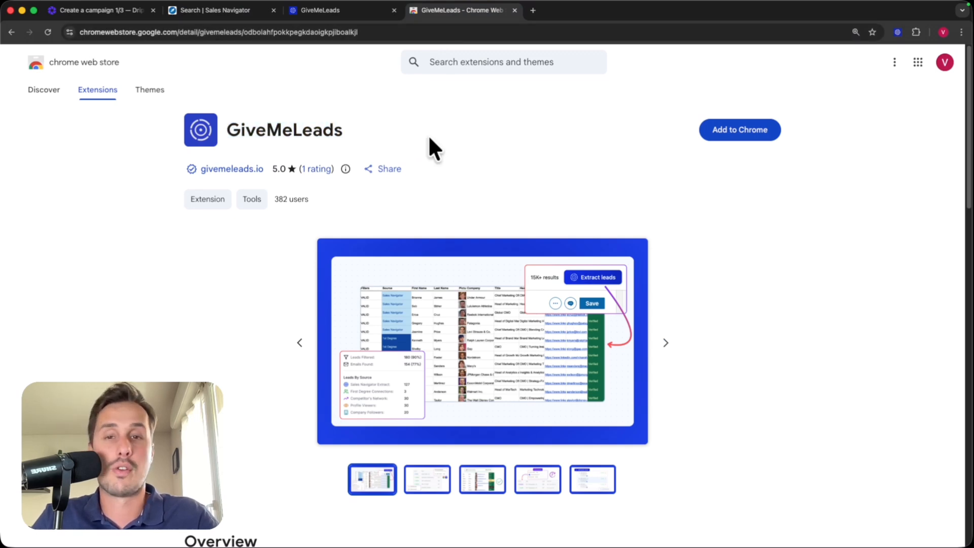
left_click(755, 130)
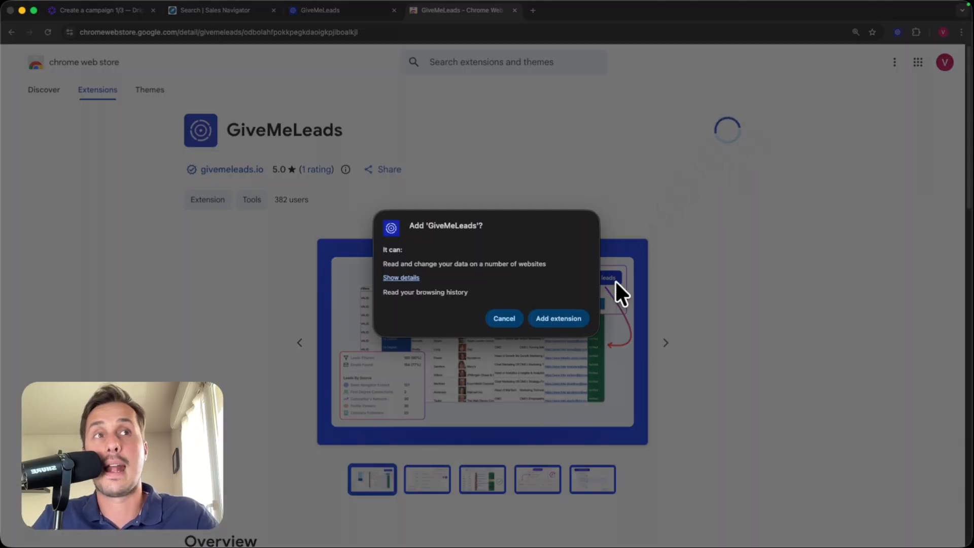
left_click(573, 316)
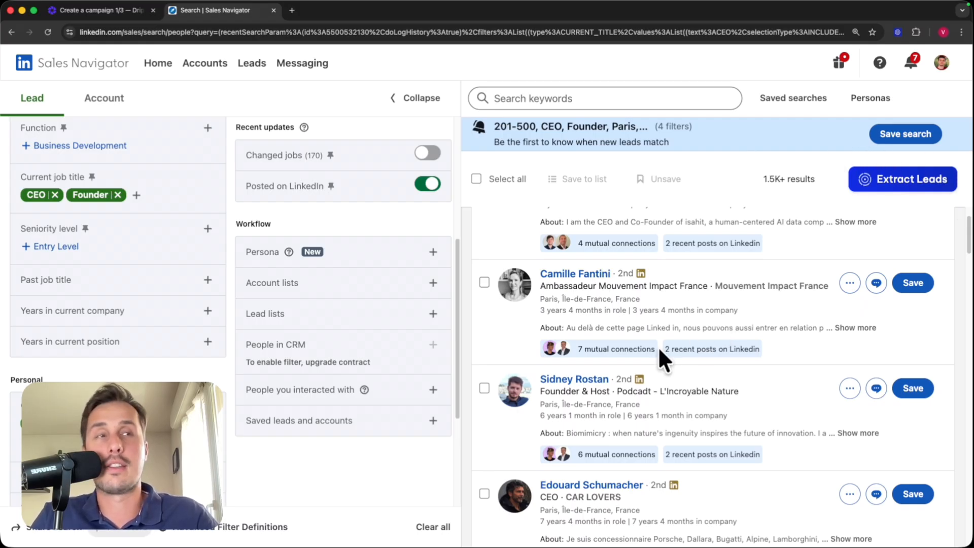
Step: Export 100 leads from the Sales Navigator results with GiveMeLeads, keeping Find emails on
scroll(657, 347, "down", 1)
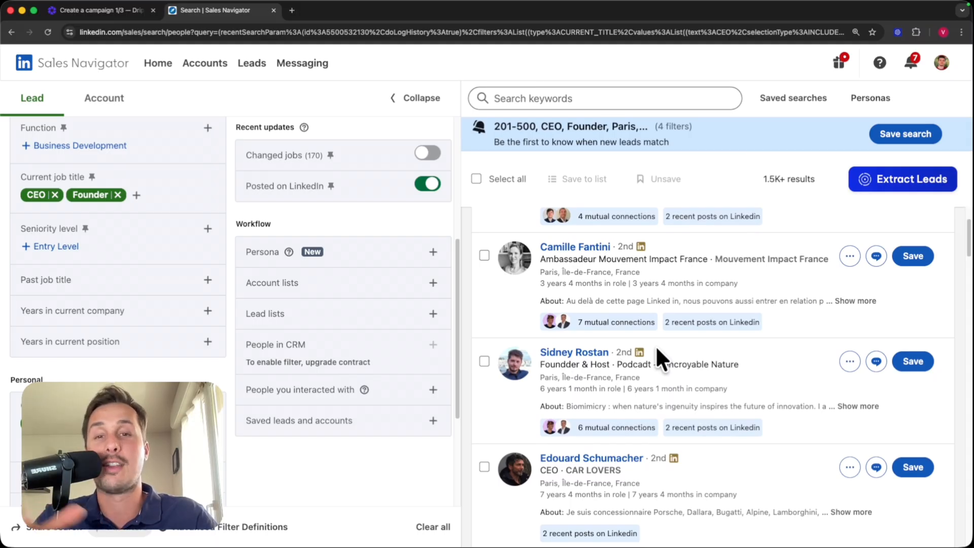
scroll(649, 343, "down", 4)
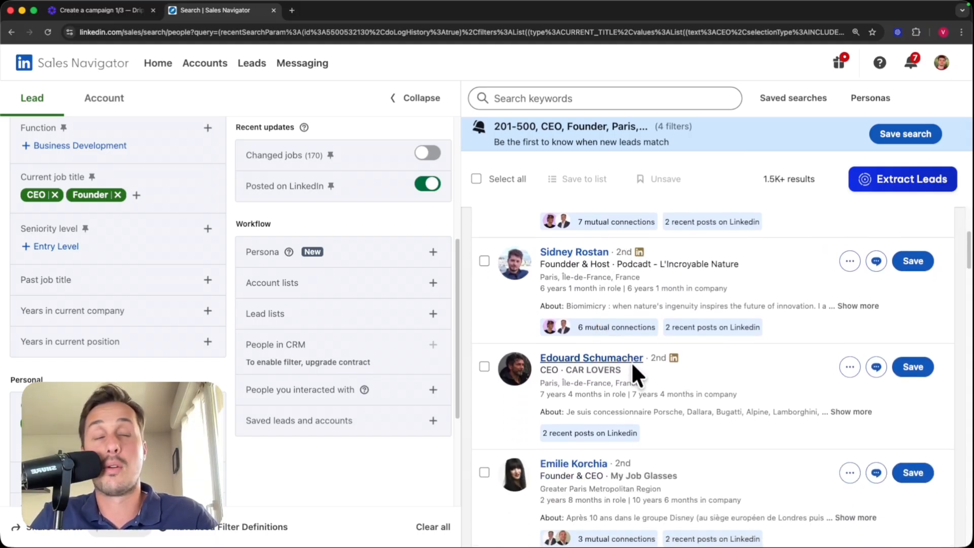
left_click(919, 183)
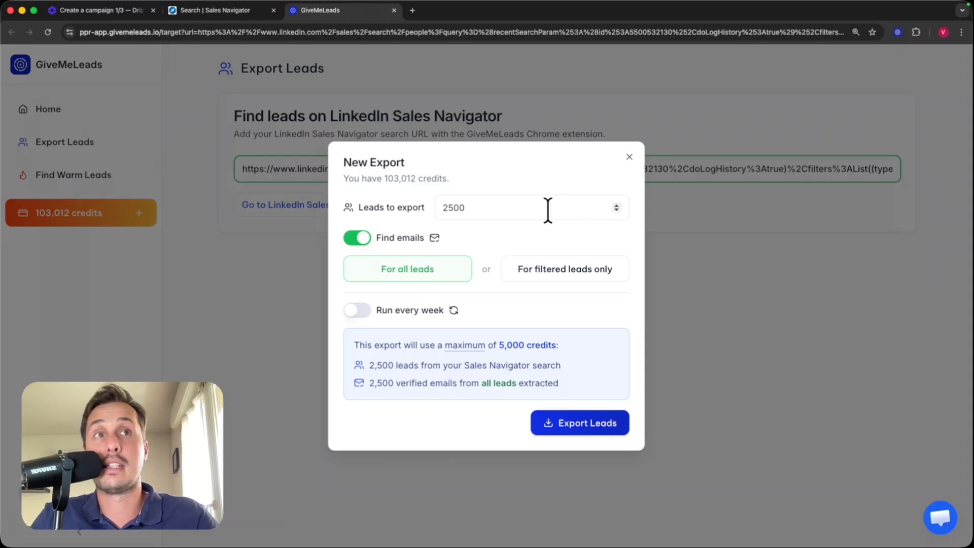
left_click_drag(547, 210, 377, 215)
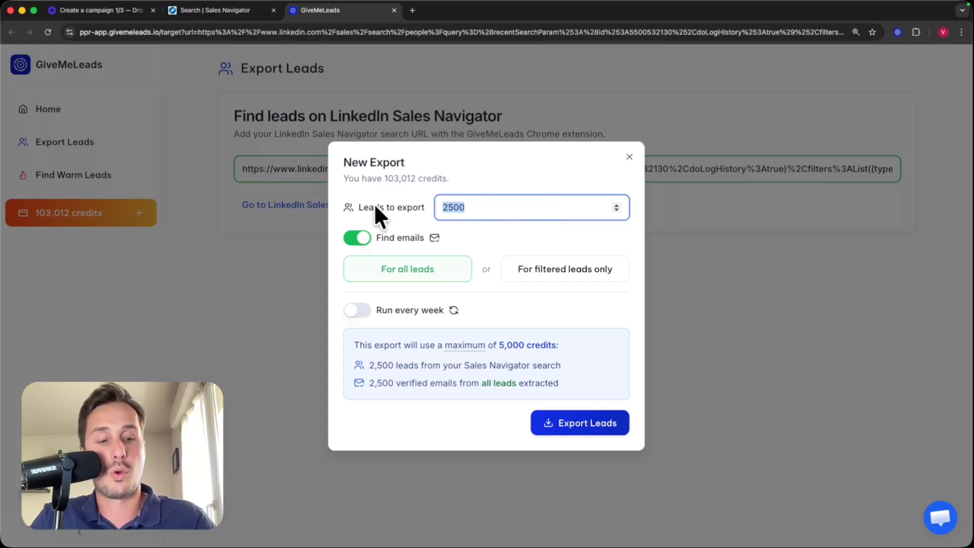
type("100")
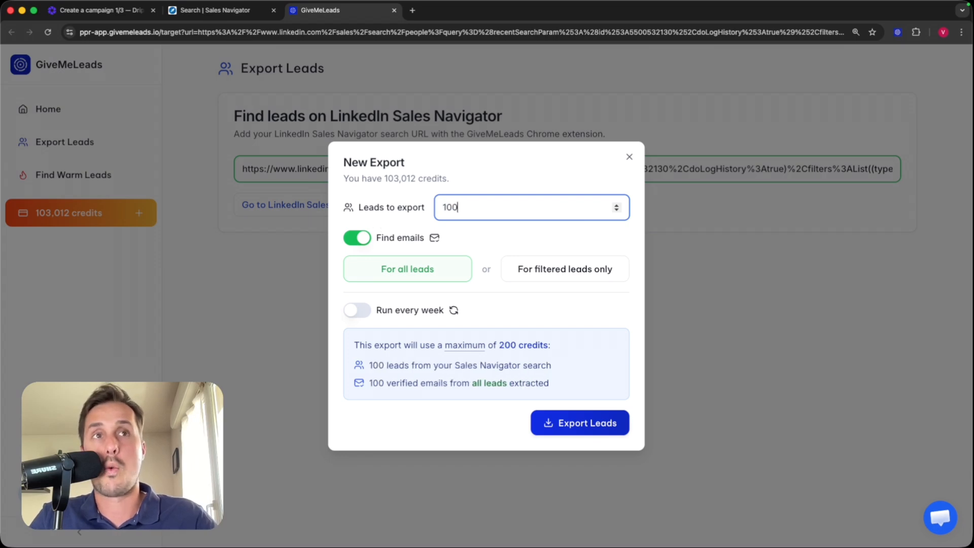
left_click(403, 239)
left_click(357, 237)
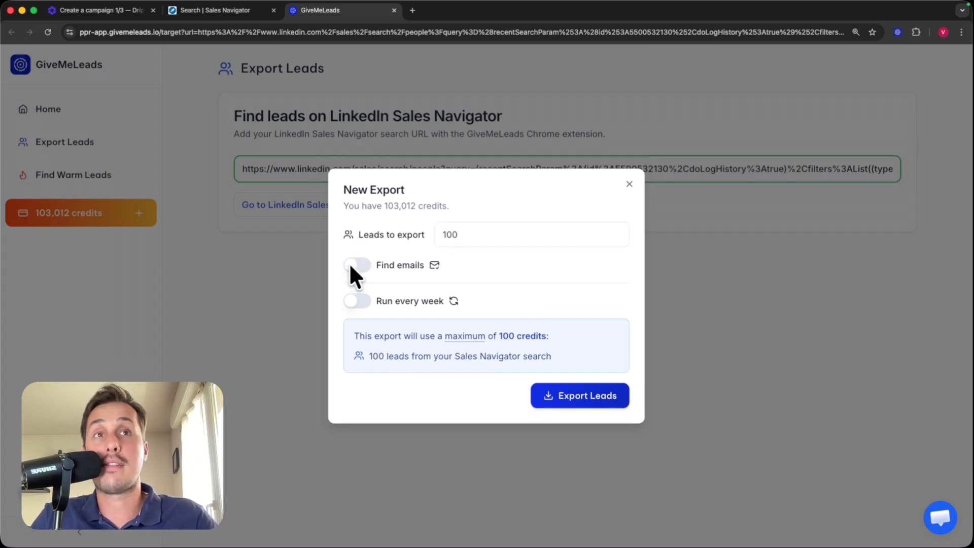
left_click(350, 263)
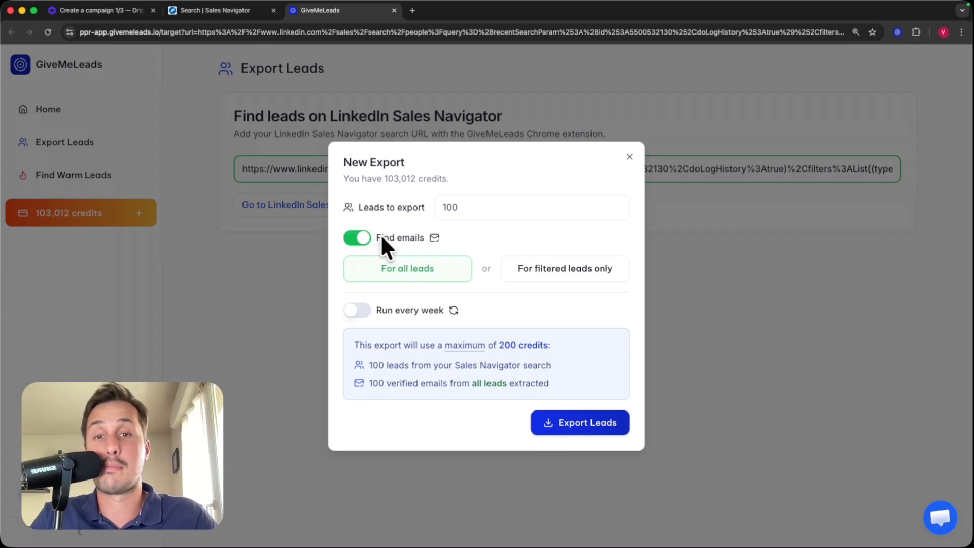
left_click(363, 236)
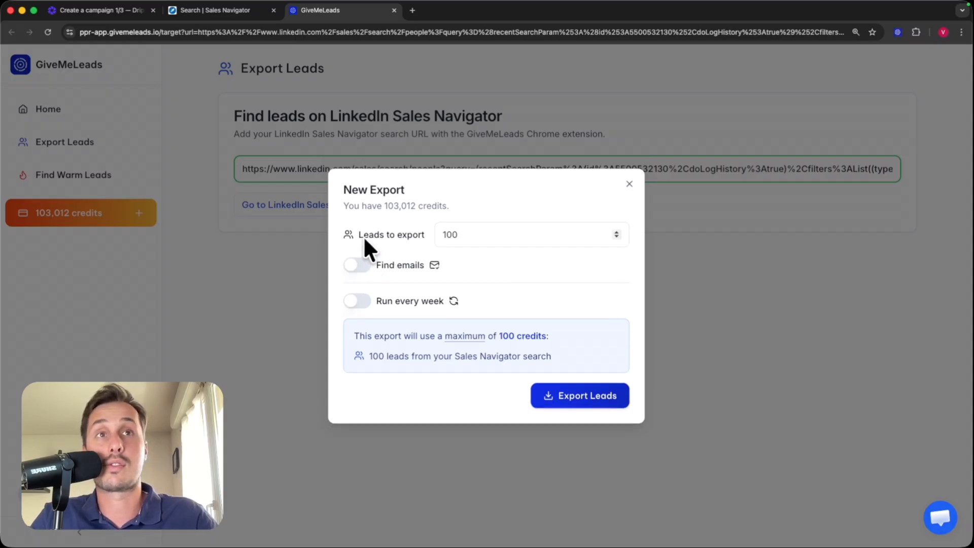
left_click(360, 238)
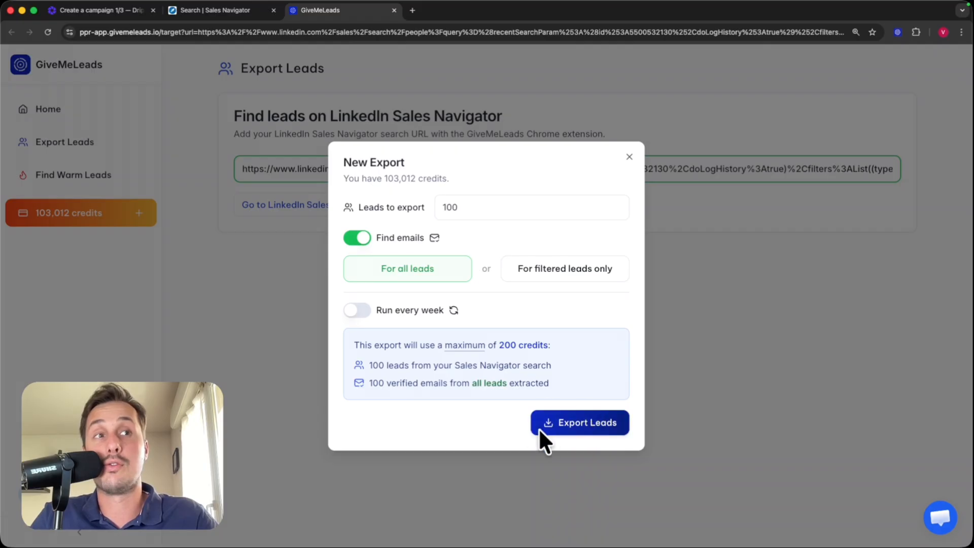
left_click(607, 423)
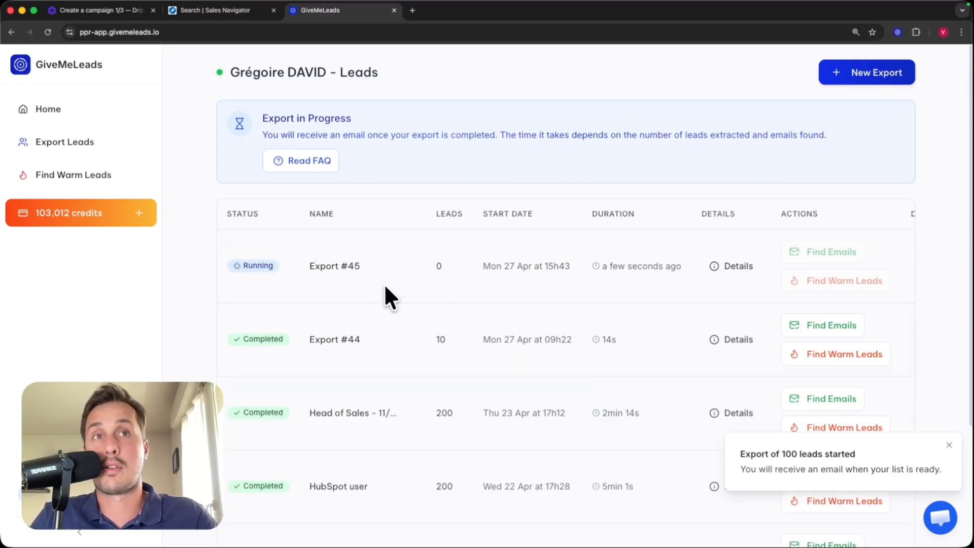
Step: Rename the new export to 'CEO - Paris - 201/500' and show its download options
left_click(343, 263)
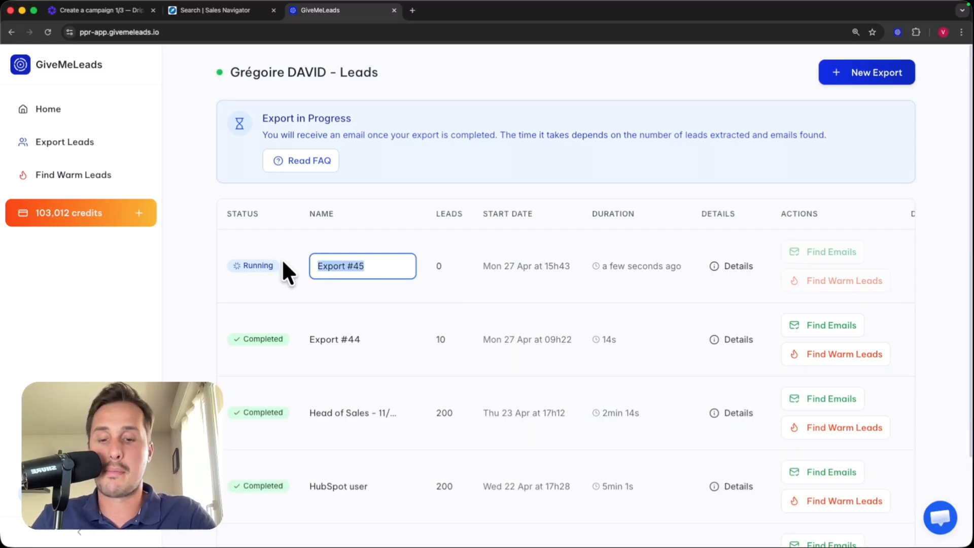
type("CEO -")
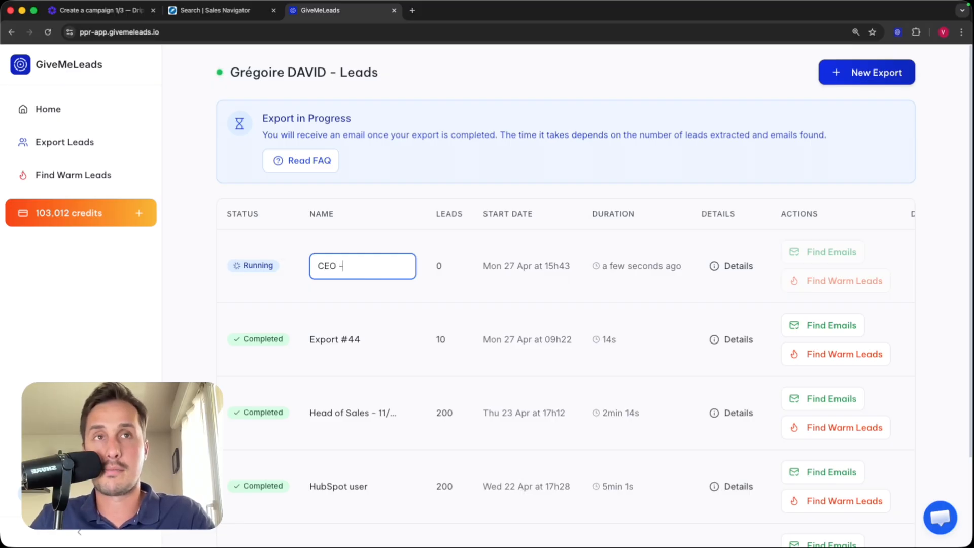
type(" Paris")
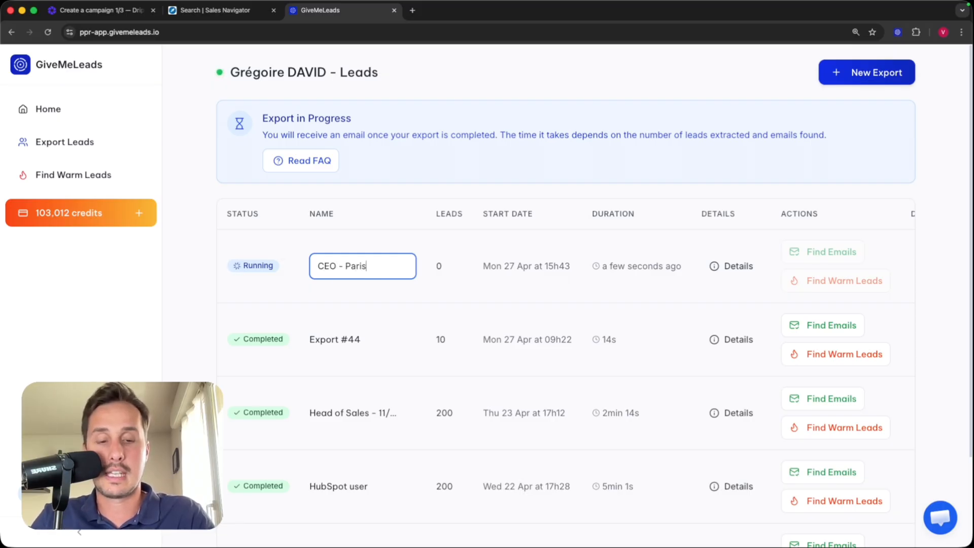
type(" - 2")
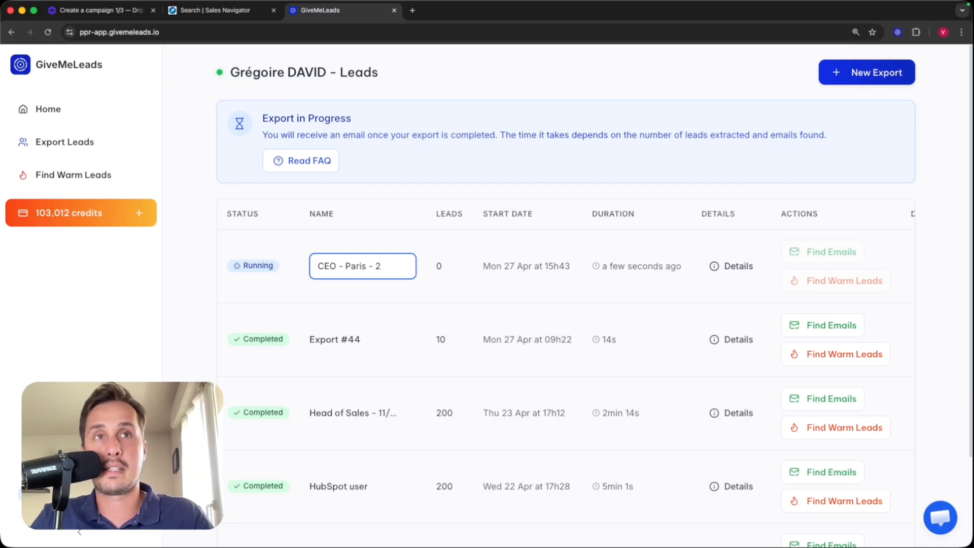
type("01")
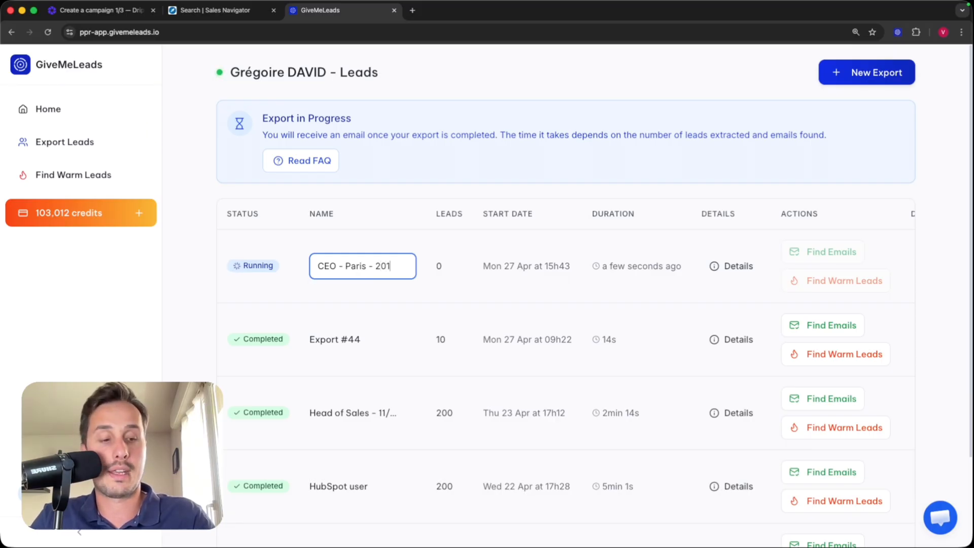
type("/500")
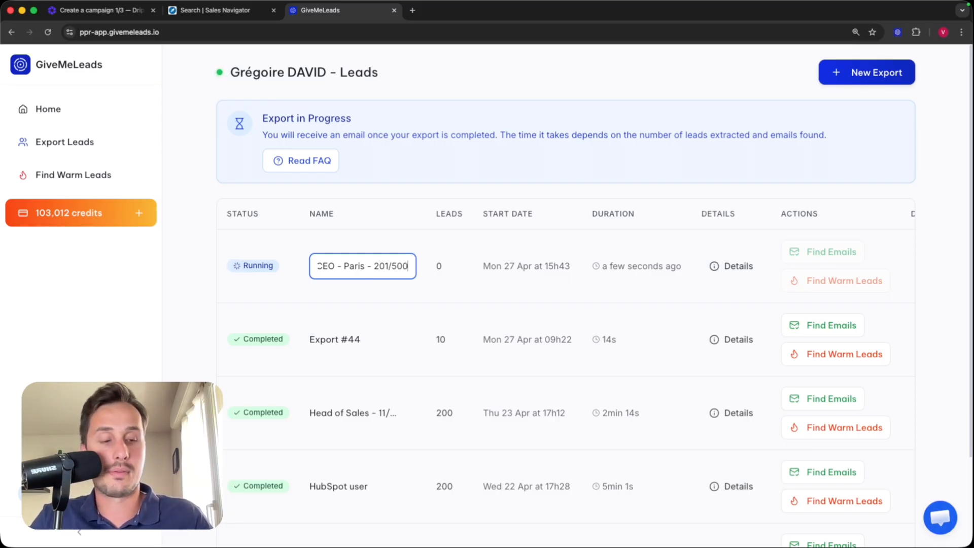
key("Return")
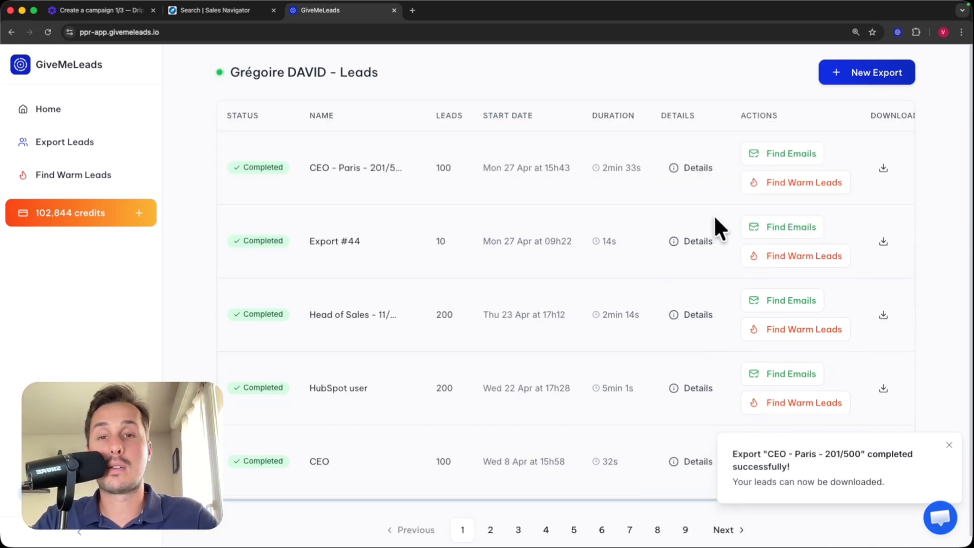
left_click(883, 168)
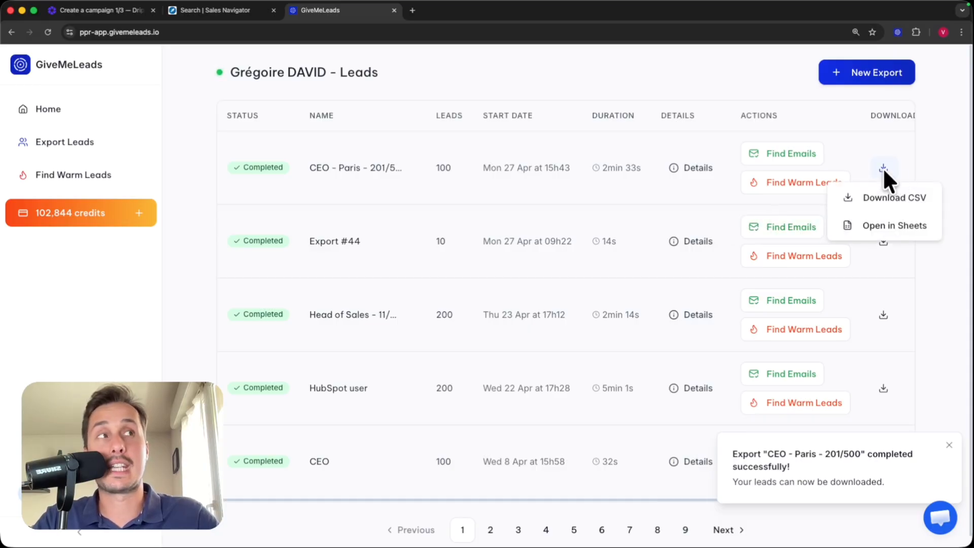
Step: Download the CEO - Paris export as CSV, open it in Numbers and scroll through the rows
left_click(879, 198)
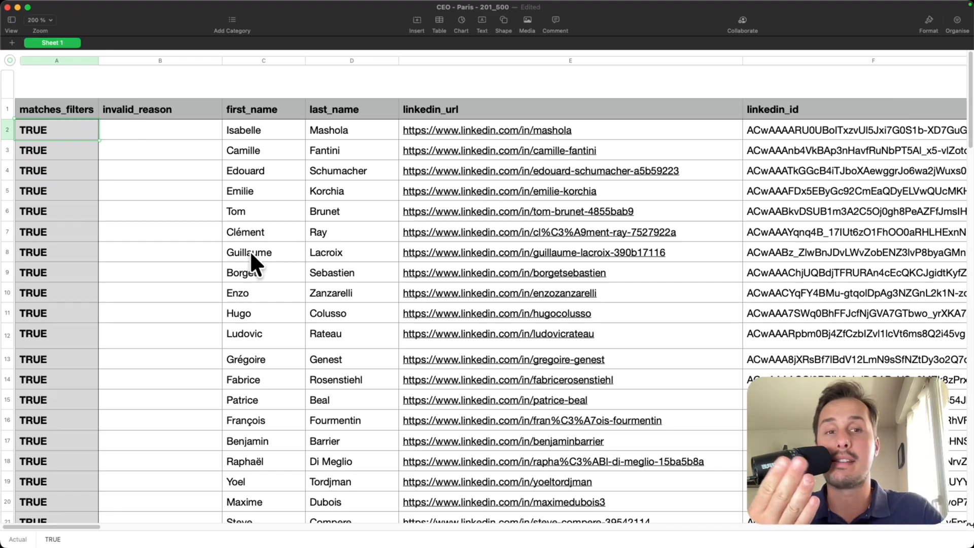
left_click_drag(970, 125, 969, 456)
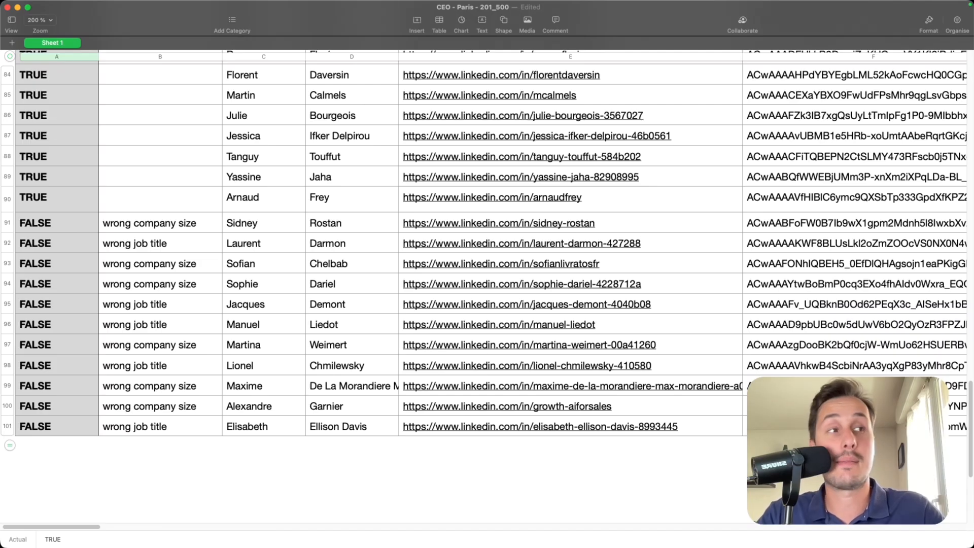
left_click_drag(966, 464, 968, 66)
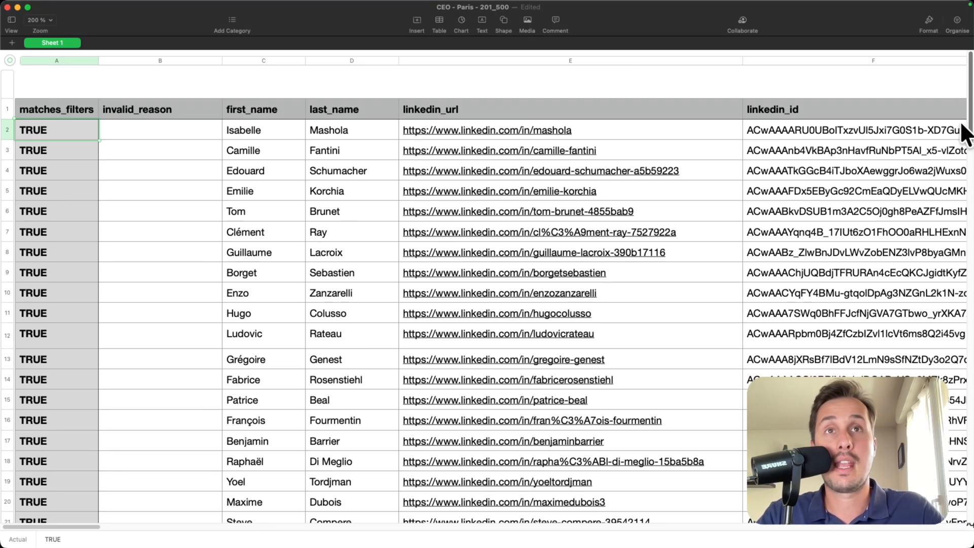
Step: Review every column across the sheet, from first_name and linkedin_url through job_title and location
left_click(266, 104)
scroll(260, 113, "right", 2)
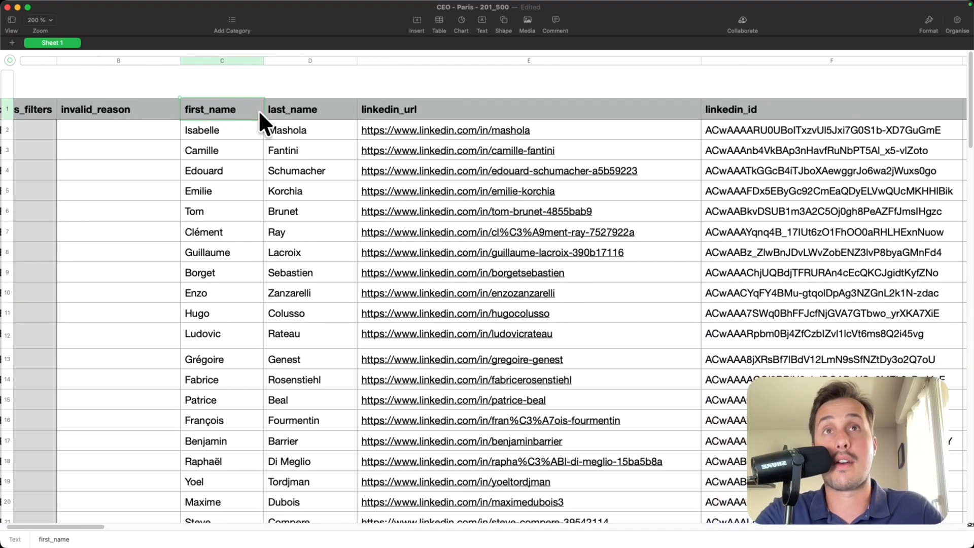
scroll(257, 111, "right", 6)
left_click(270, 108)
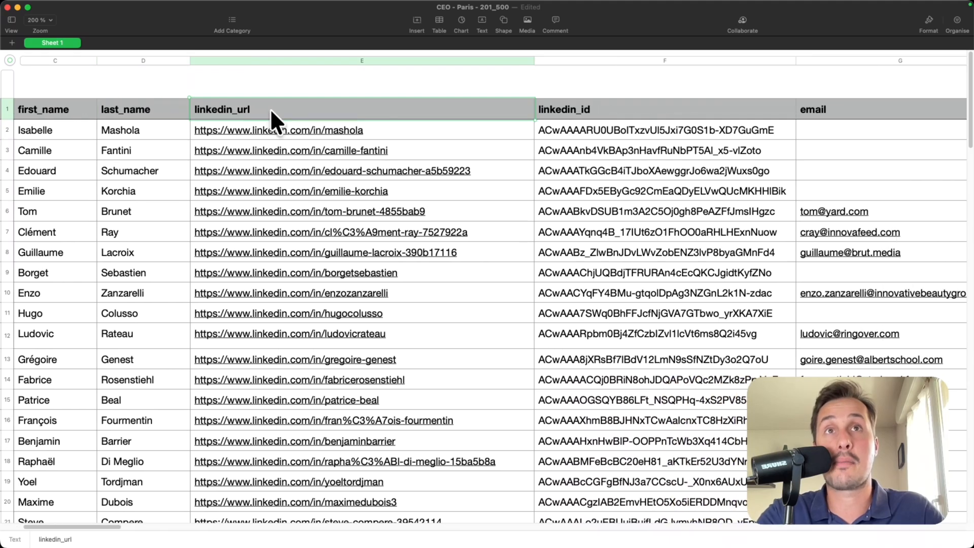
scroll(270, 108, "right", 3)
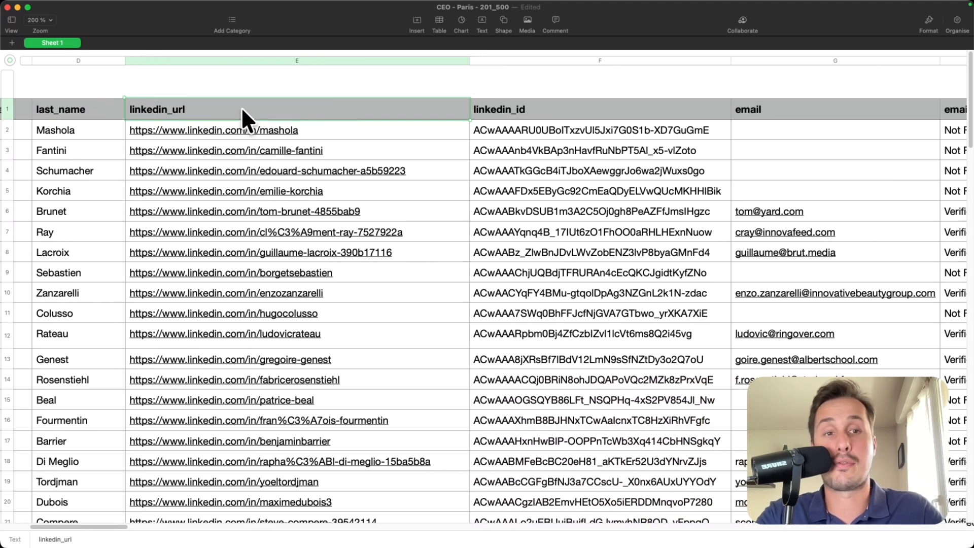
scroll(242, 108, "right", 2)
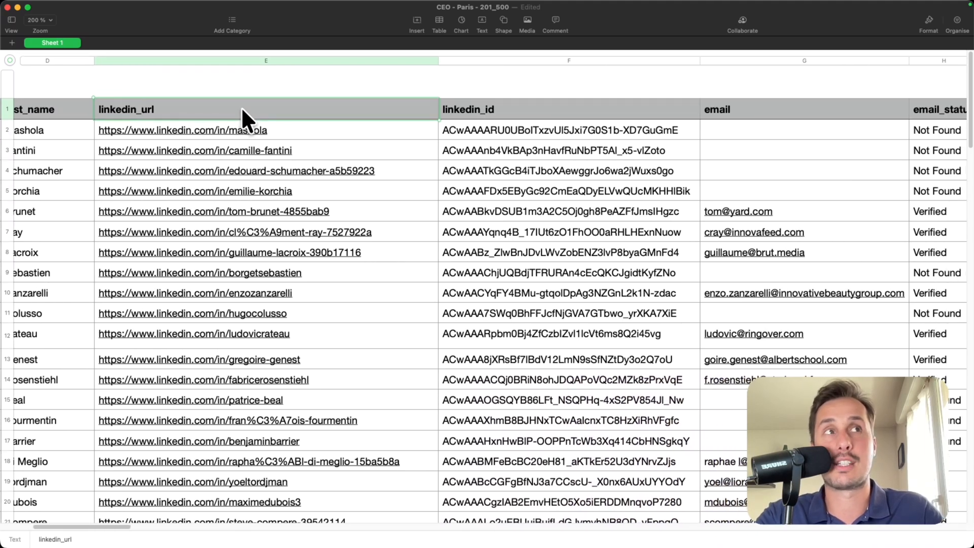
scroll(242, 108, "right", 9)
scroll(404, 104, "right", 7)
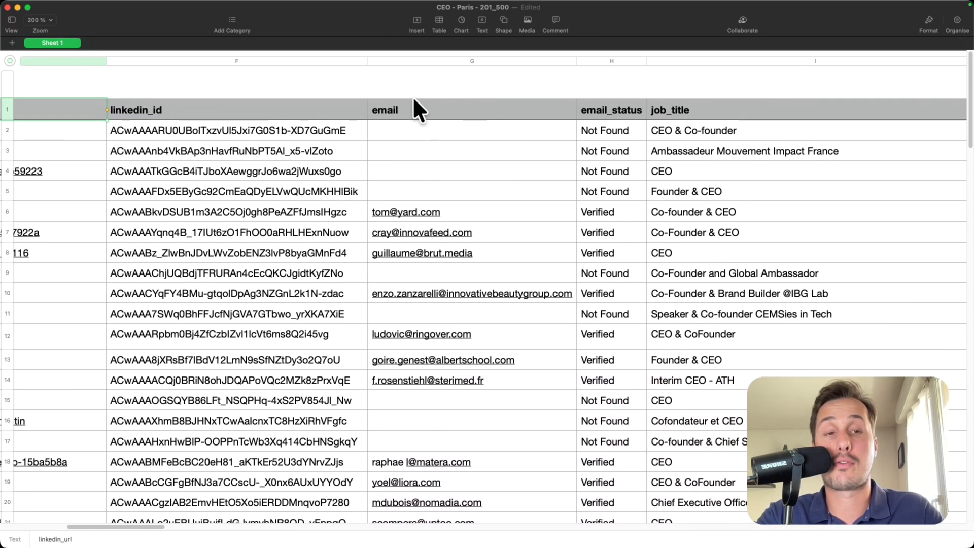
scroll(385, 100, "right", 6)
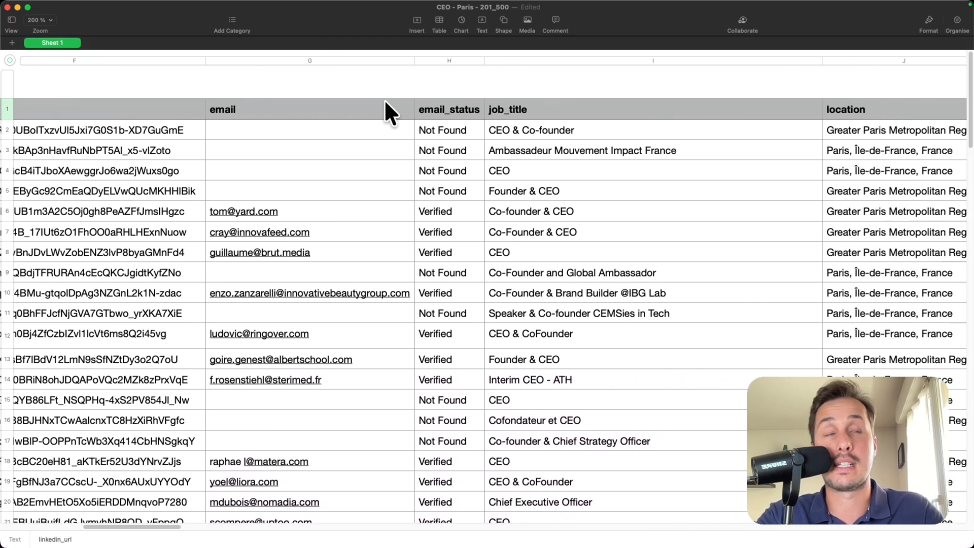
scroll(384, 101, "right", 2)
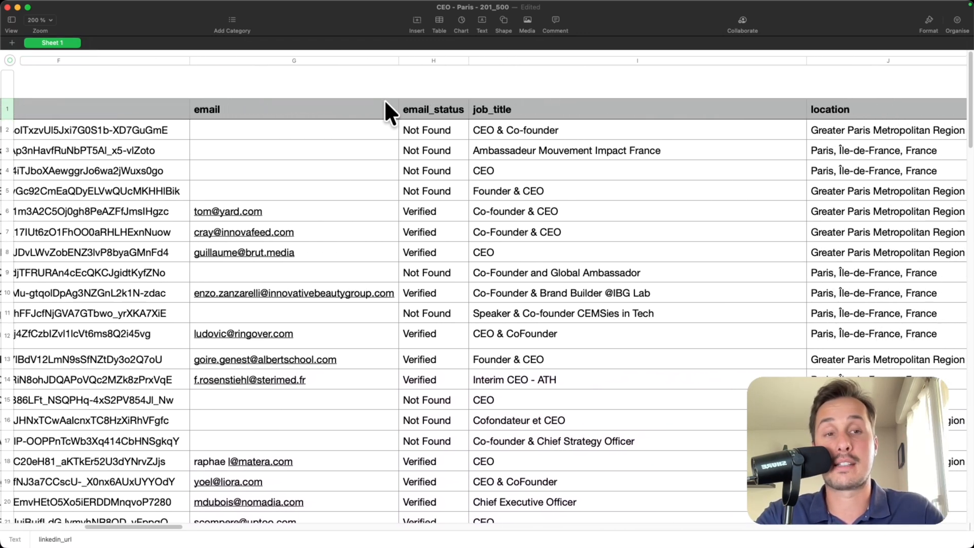
scroll(385, 99, "right", 10)
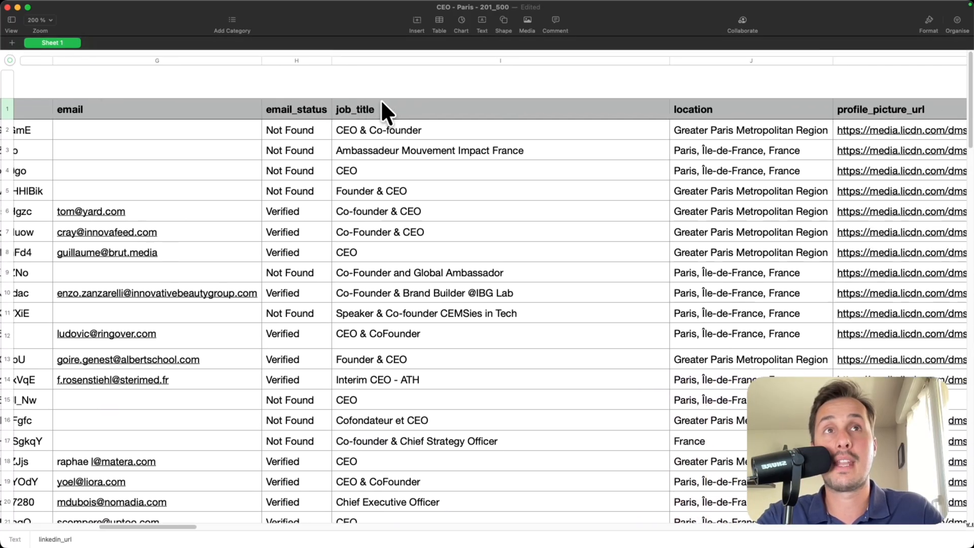
scroll(276, 99, "right", 2)
left_click(206, 104)
scroll(505, 99, "right", 4)
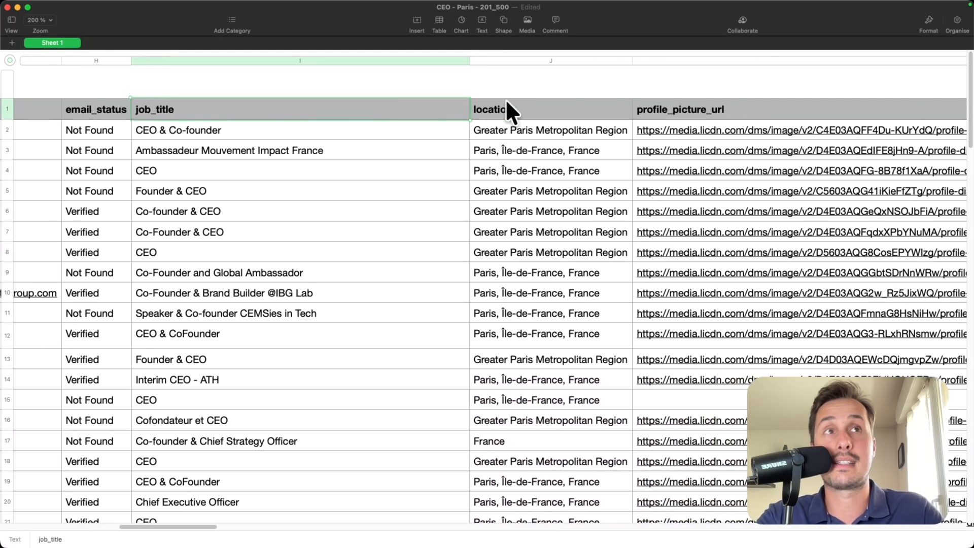
left_click(461, 103)
scroll(461, 103, "right", 10)
scroll(462, 103, "right", 20)
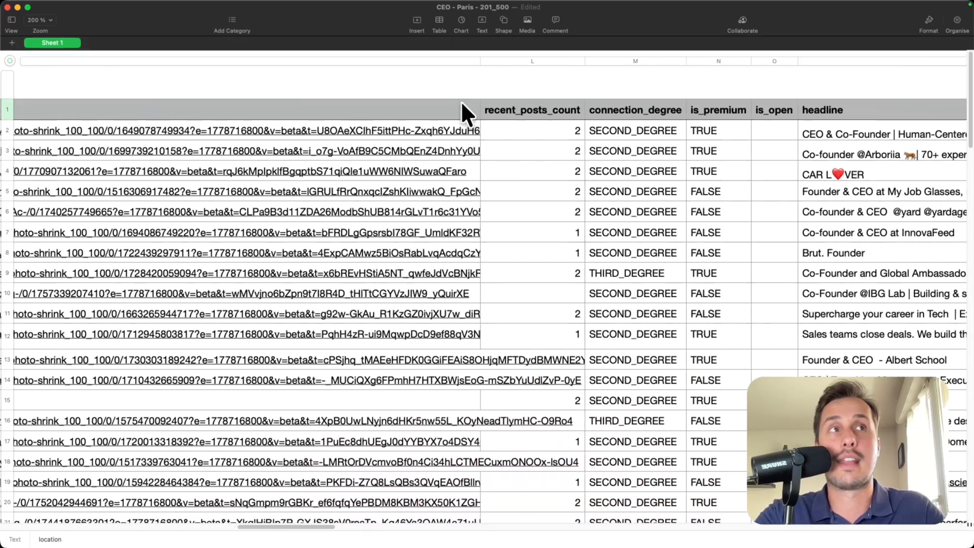
scroll(461, 101, "right", 20)
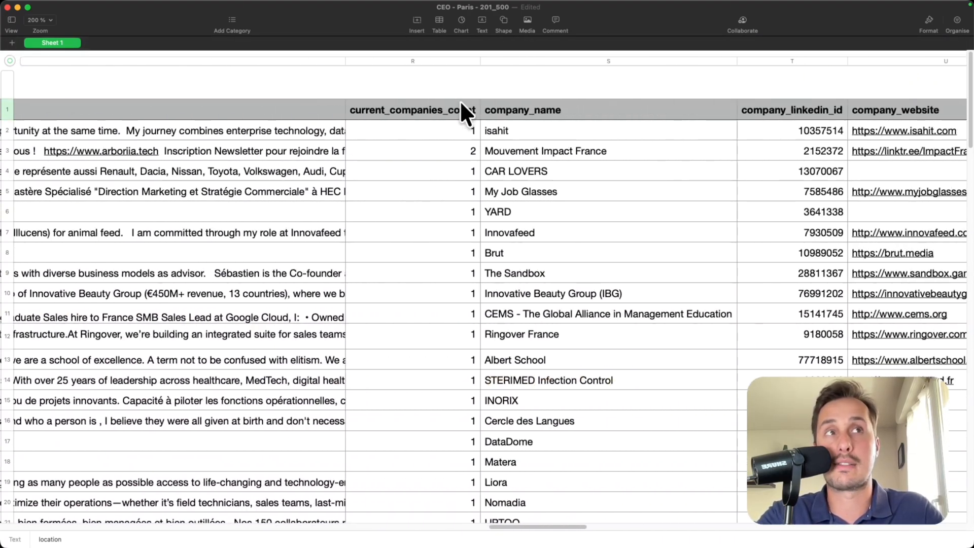
scroll(460, 100, "right", 10)
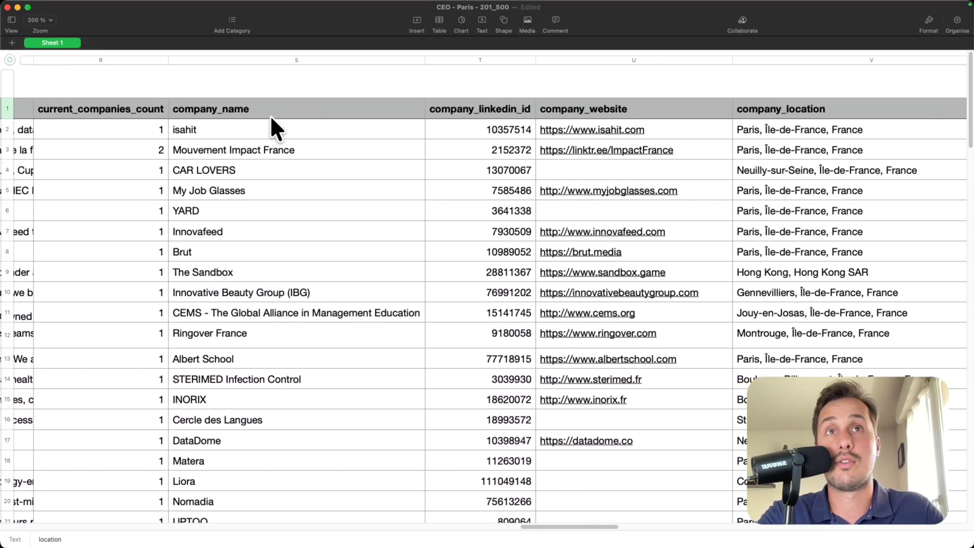
scroll(121, 112, "right", 18)
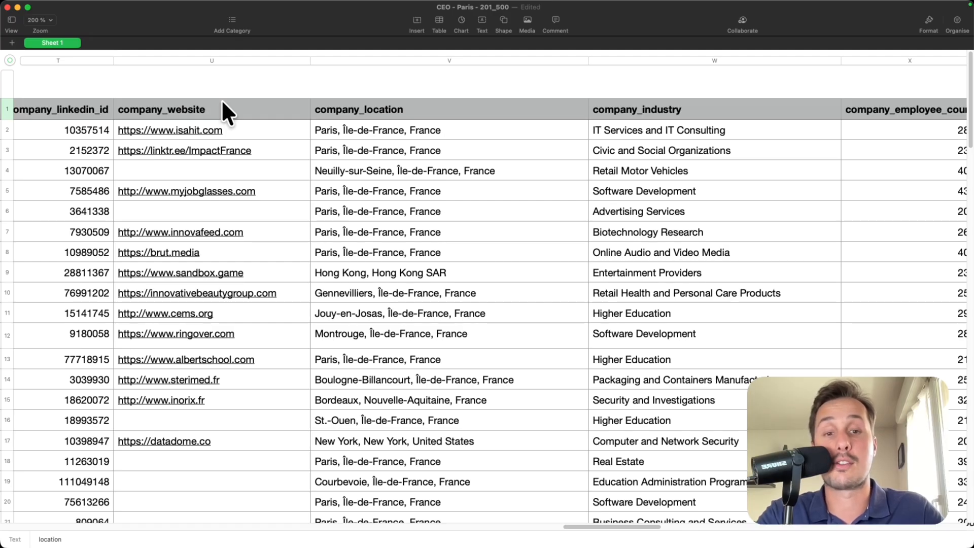
scroll(221, 100, "right", 8)
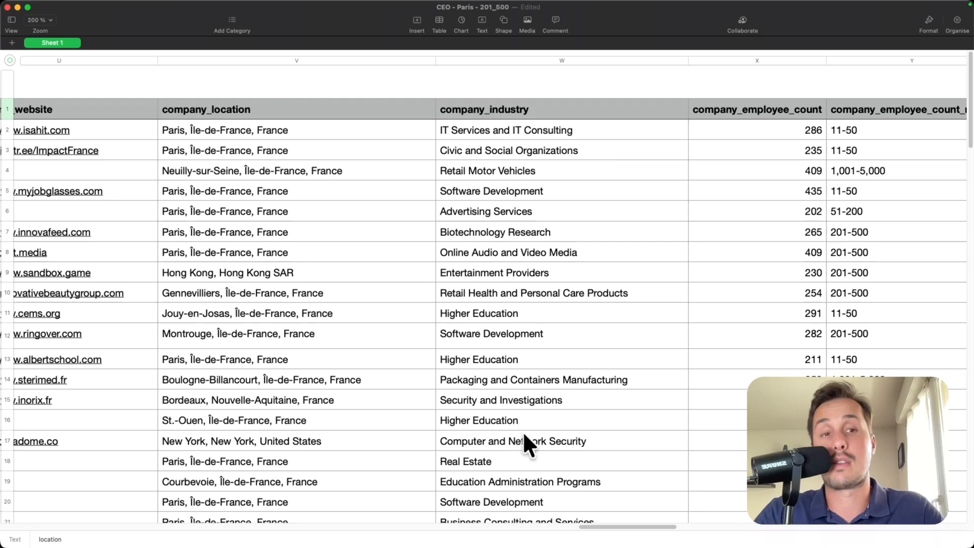
scroll(442, 372, "left", 20)
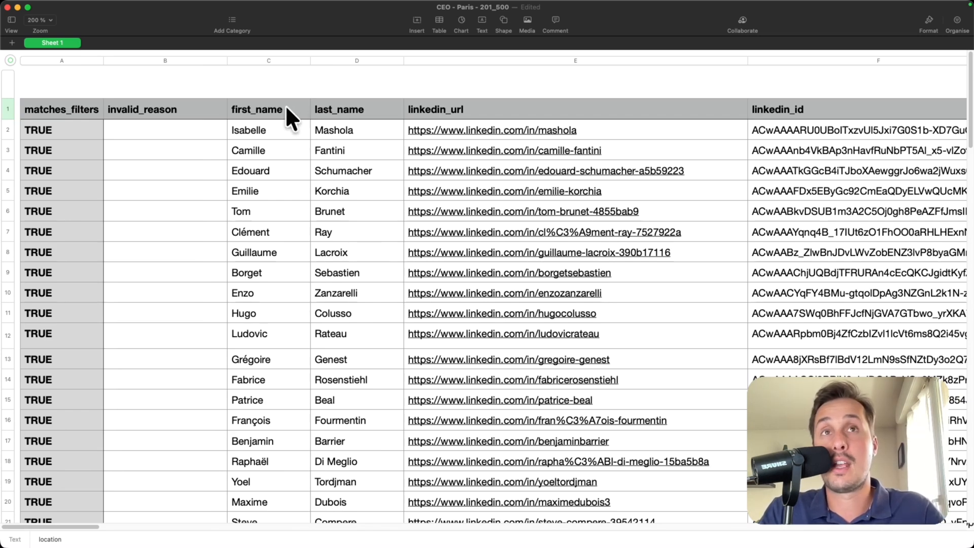
left_click(270, 112)
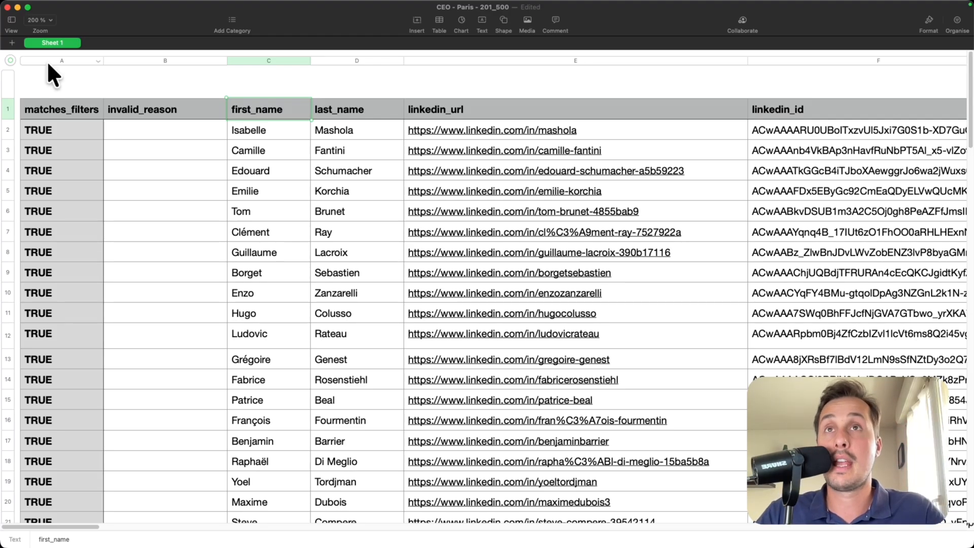
left_click_drag(48, 61, 136, 60)
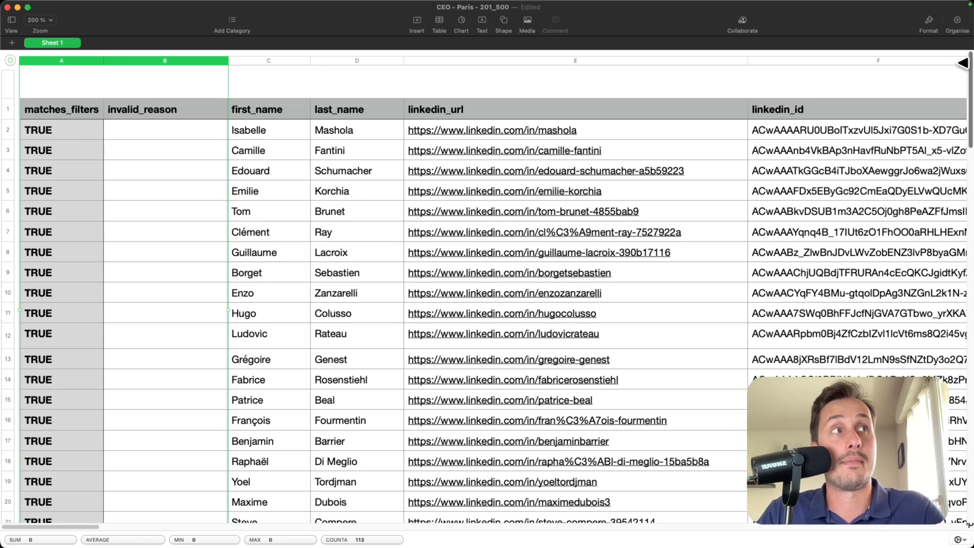
scroll(969, 87, "down", 3)
scroll(964, 236, "down", 15)
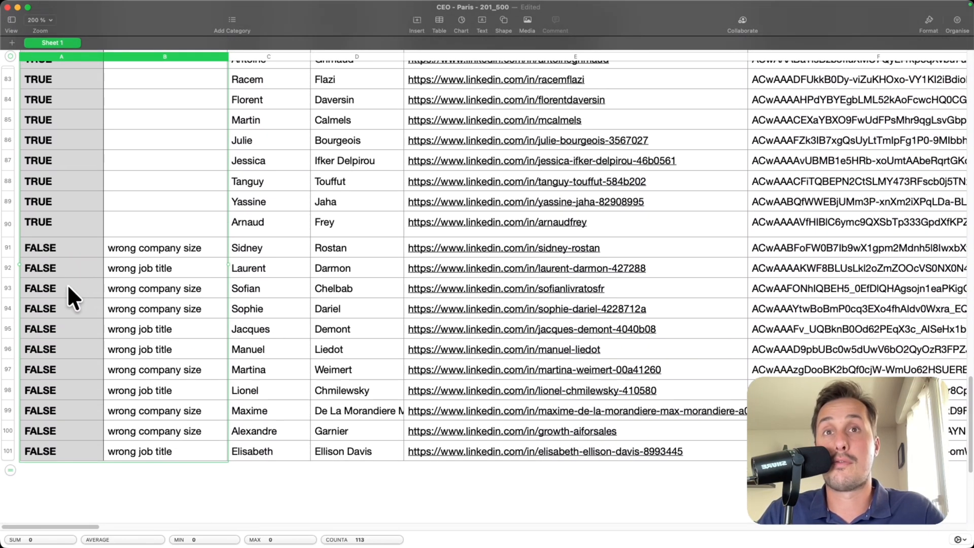
left_click(59, 322)
left_click(154, 243)
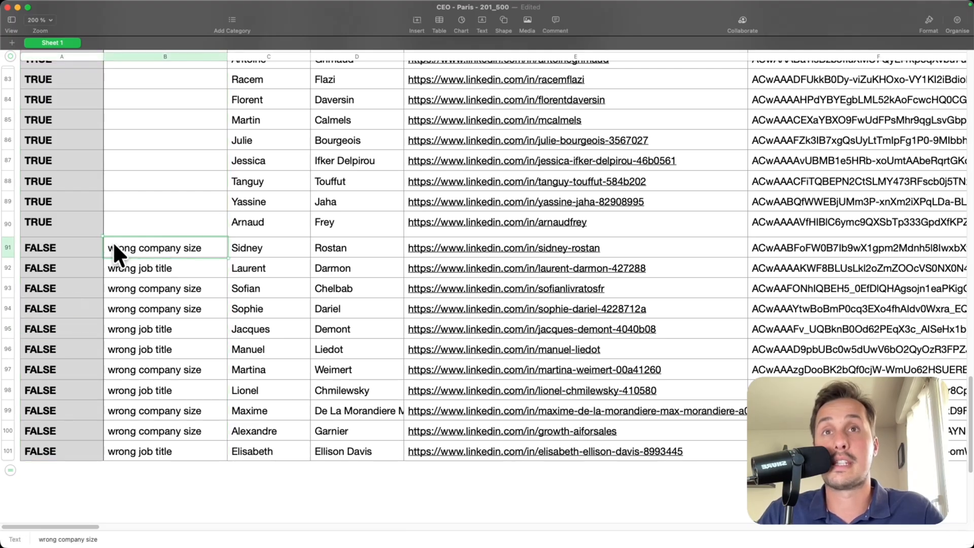
left_click(124, 329)
left_click_drag(245, 329, 242, 349)
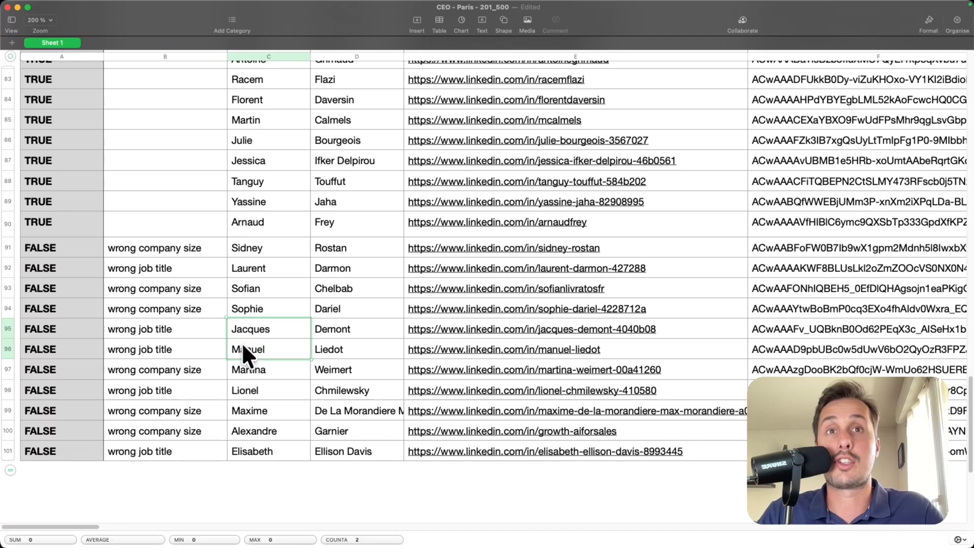
left_click_drag(91, 526, 199, 528)
left_click(332, 328)
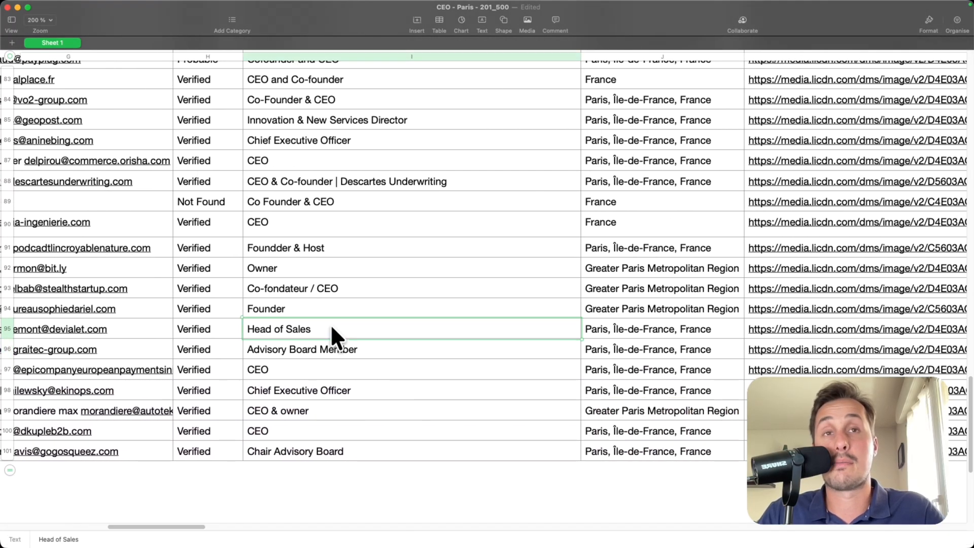
left_click_drag(280, 345, 267, 354)
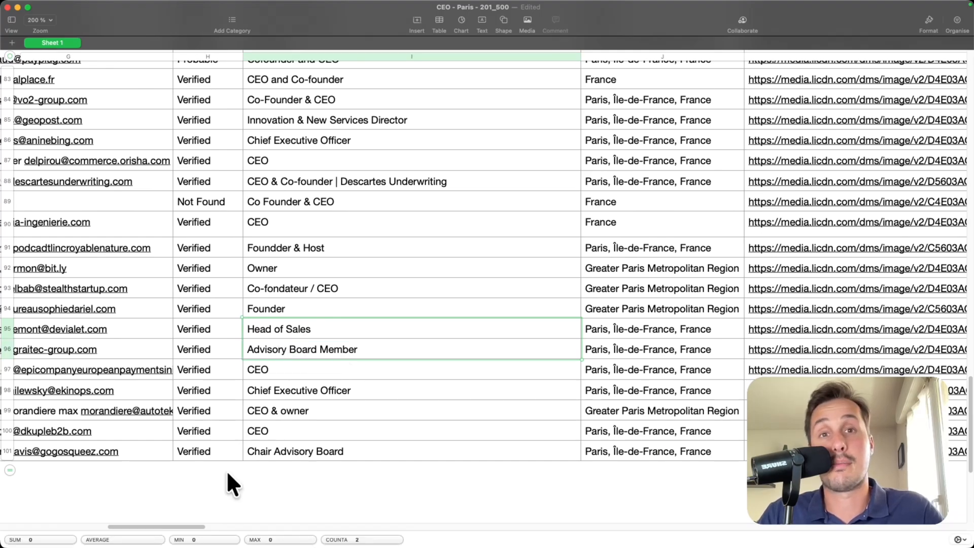
left_click_drag(202, 528, 89, 520)
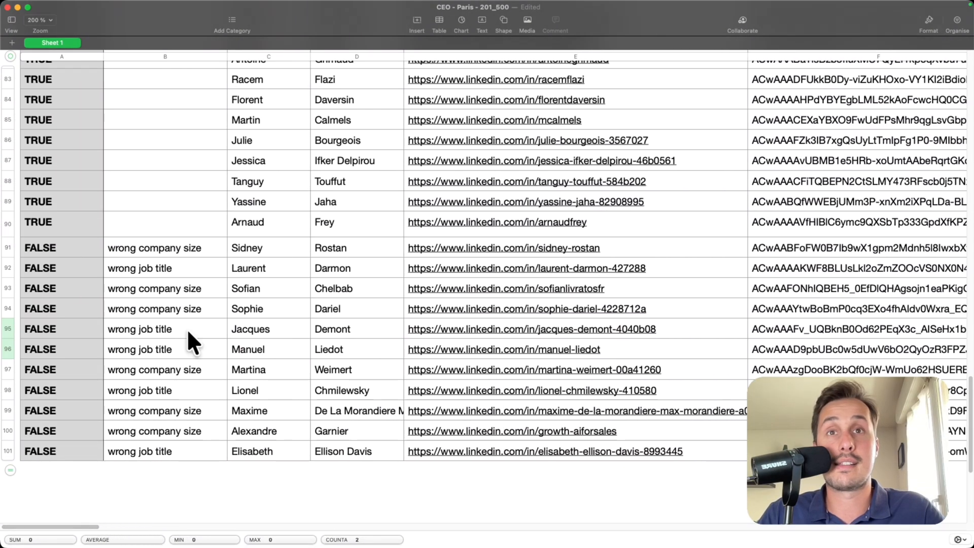
left_click(239, 331)
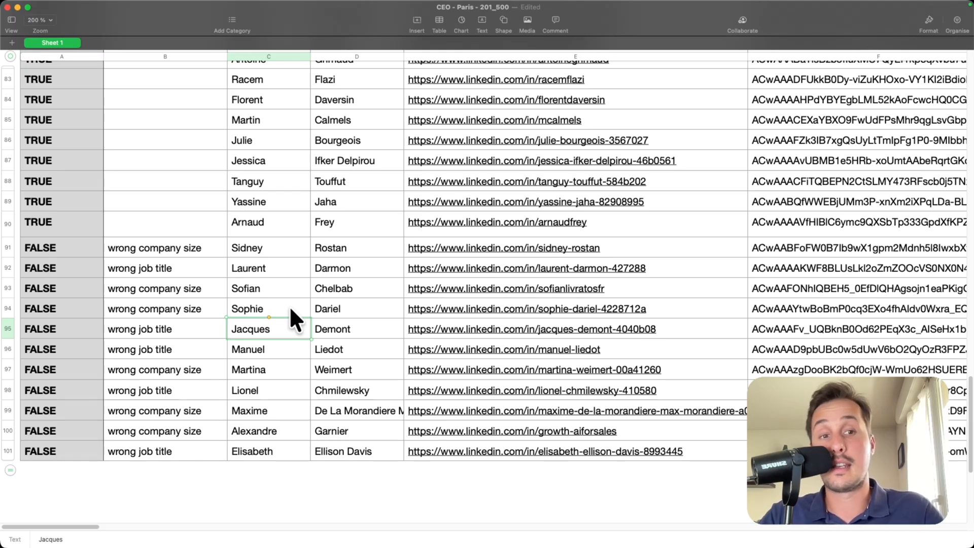
Step: Select rows 91–101 holding the FALSE leads and clear their contents
left_click(5, 250, "shift")
left_click(5, 450, "shift")
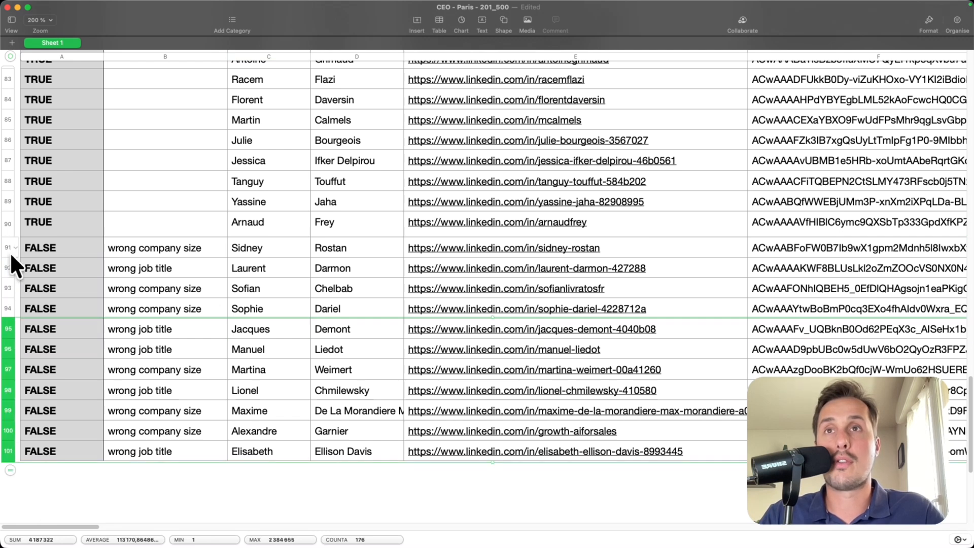
left_click(11, 251)
left_click(5, 445, "shift")
key("Delete")
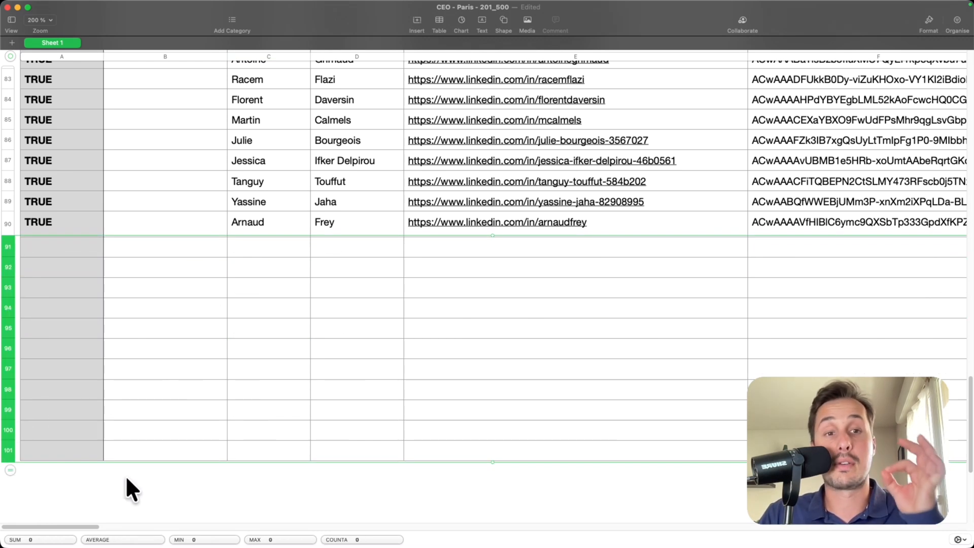
Step: Return to the top of the sheet and go back to the GiveMeLeads exports page in Chrome
left_click_drag(968, 431, 965, 81)
left_click(659, 191)
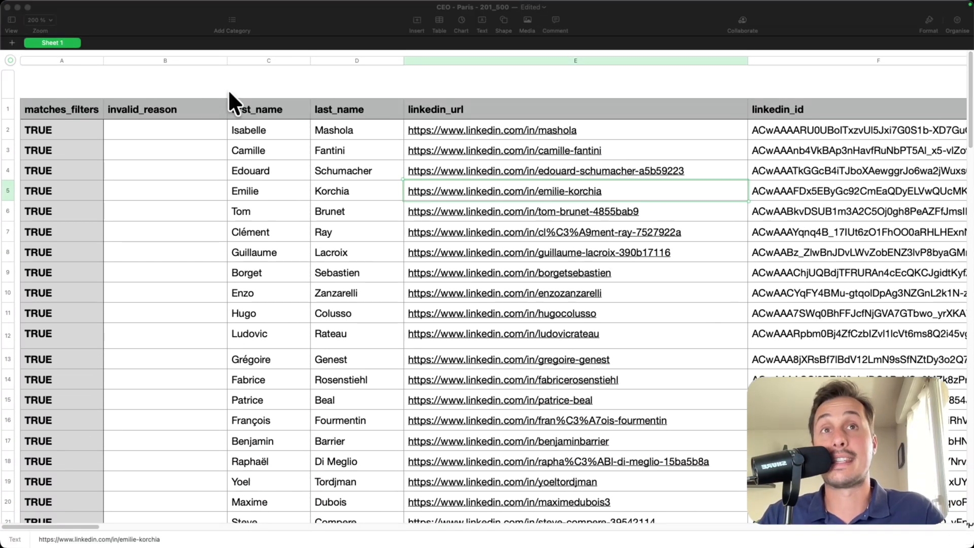
mouse_move(969, 122)
left_mouse_down()
mouse_move(968, 145)
mouse_move(962, 131)
left_mouse_up()
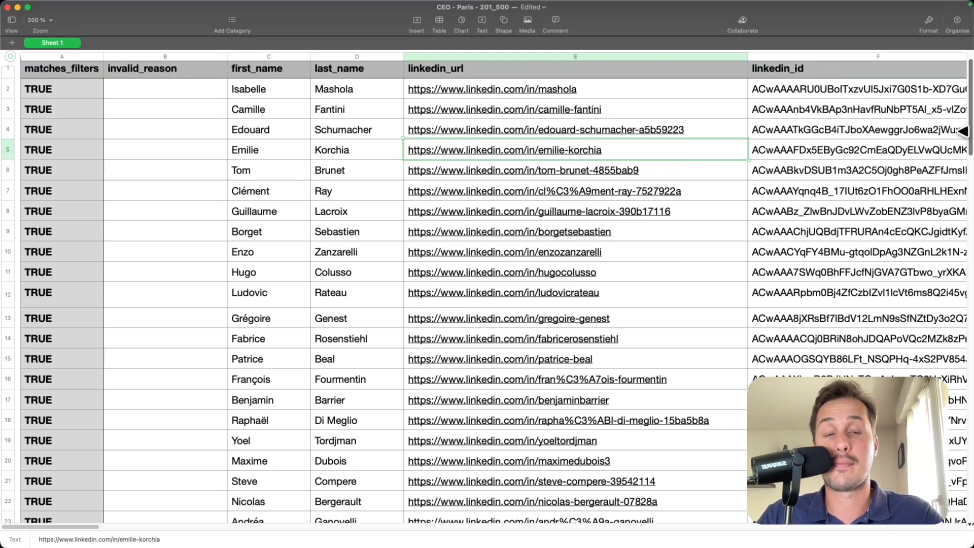
scroll(349, 325, "up", 2)
key("super+Tab")
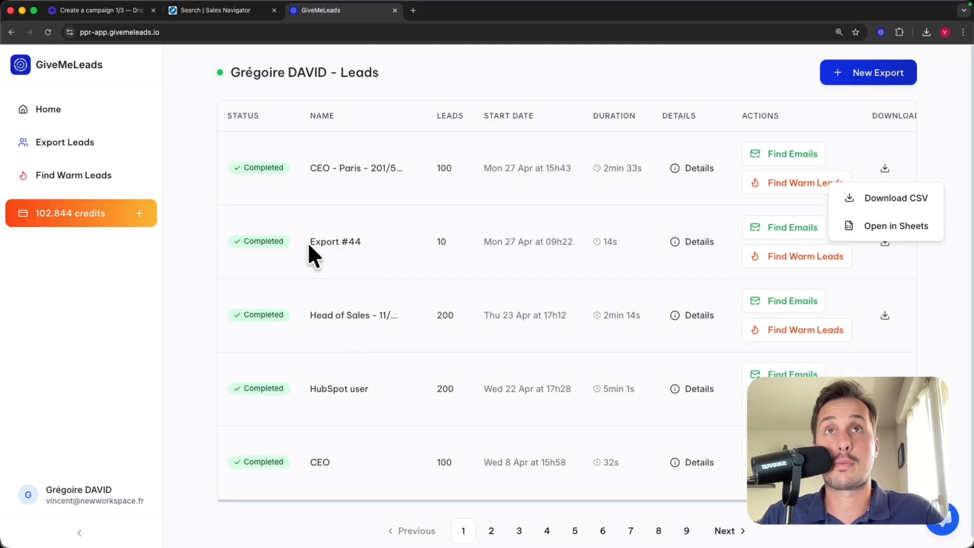
Step: Add leads to the Dripify campaign from the uploaded CSV file, which finds 89 LinkedIn profiles, and go through the filtering rules
left_click(113, 10)
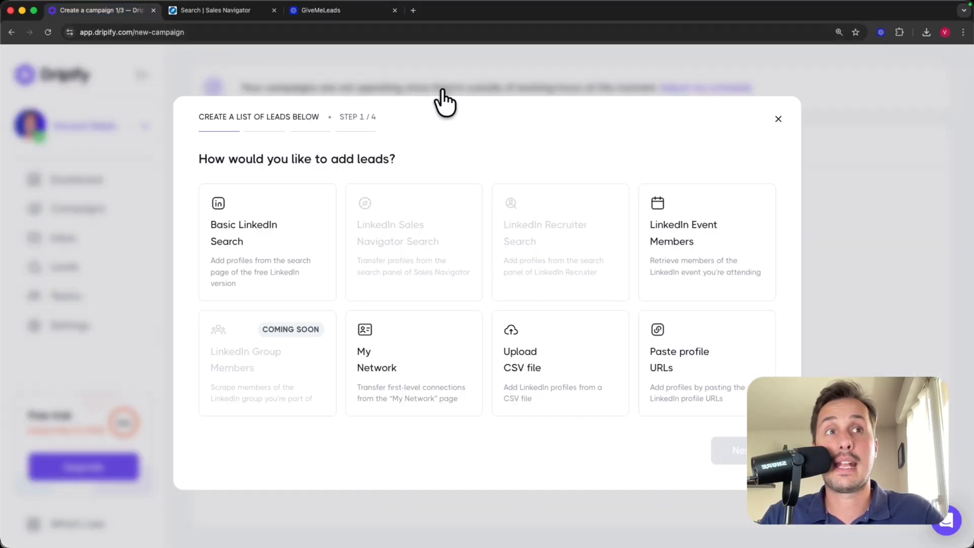
left_click(556, 373)
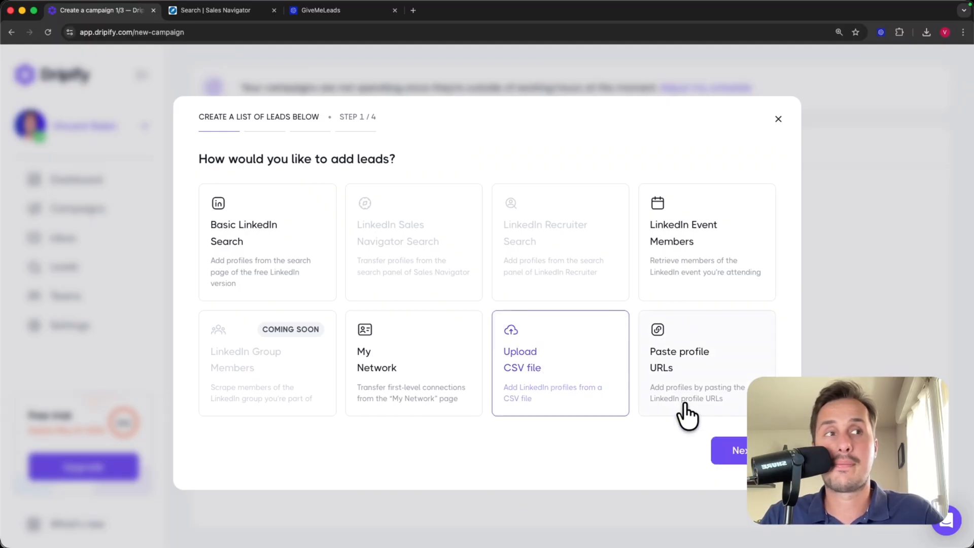
left_click(735, 450)
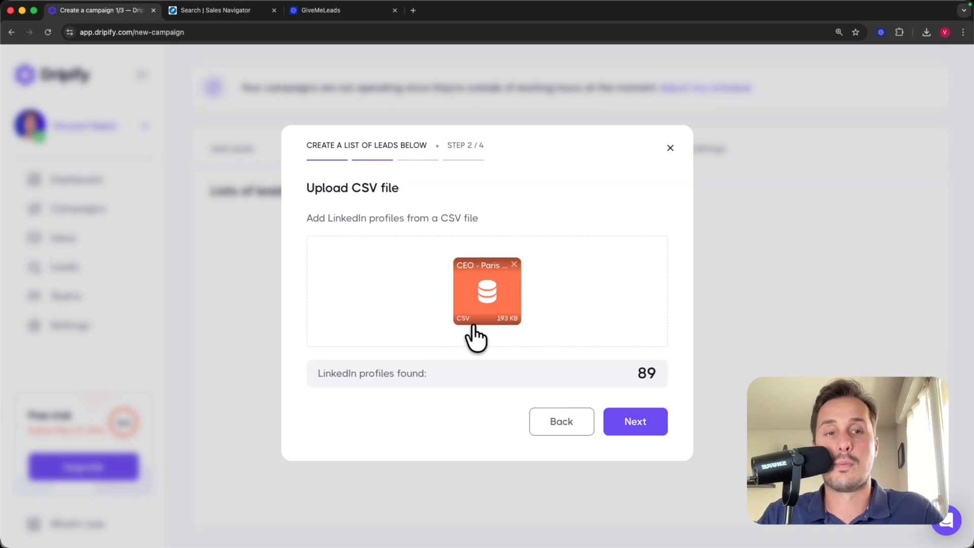
left_click_drag(641, 375, 656, 376)
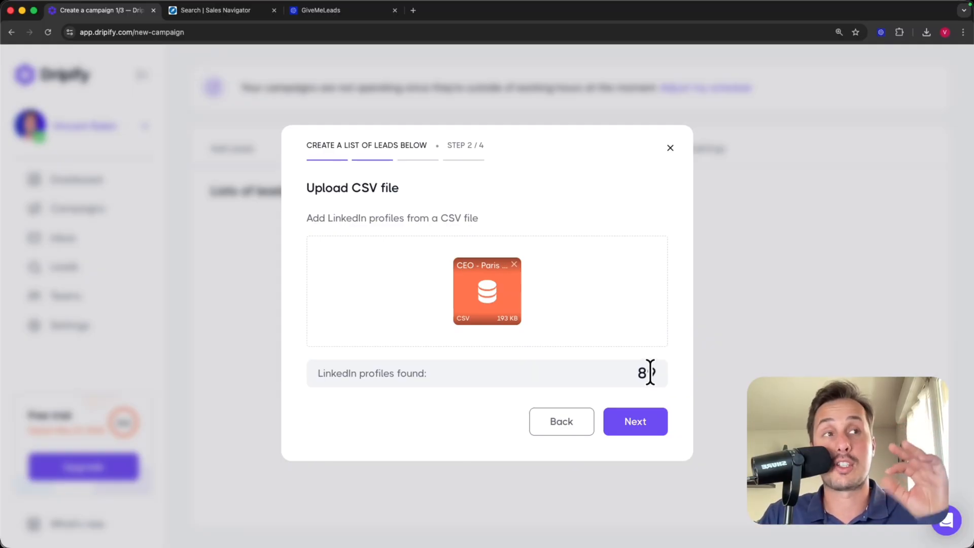
left_click(645, 422)
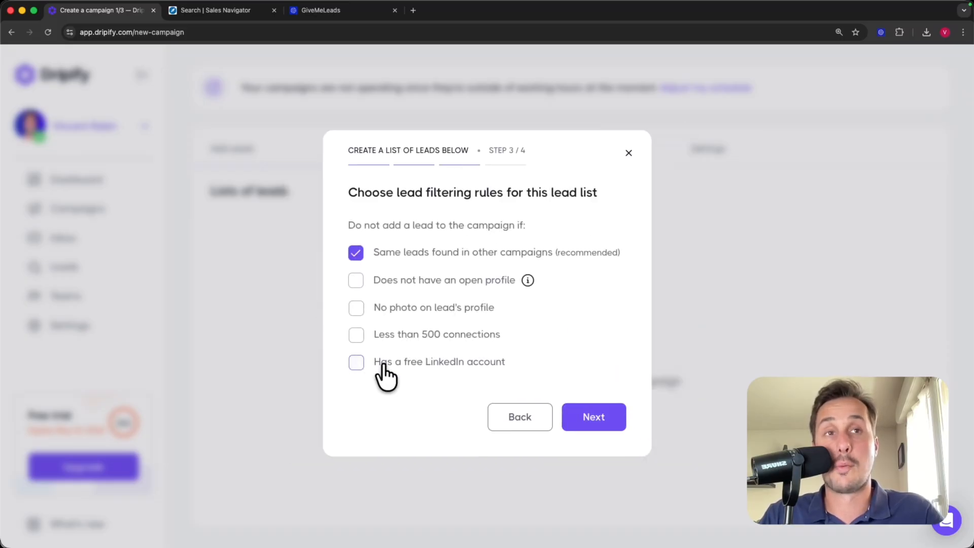
left_click(590, 424)
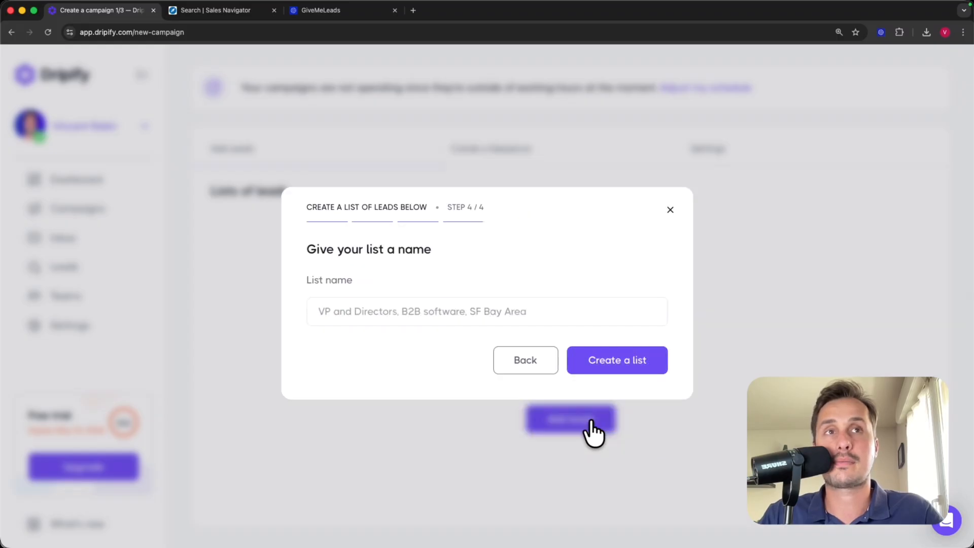
Step: Create the lead list 'CEO - Paris - 201/500 - Posted on LinkedIn' and proceed to sequences
left_click_drag(306, 249, 435, 256)
left_click(431, 263)
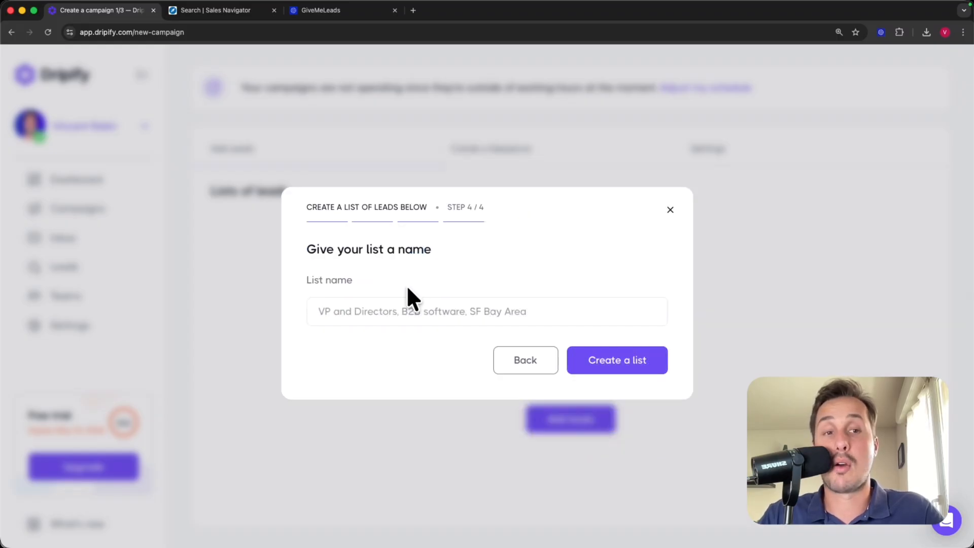
left_click(375, 308)
type("CEO - Paris - 2")
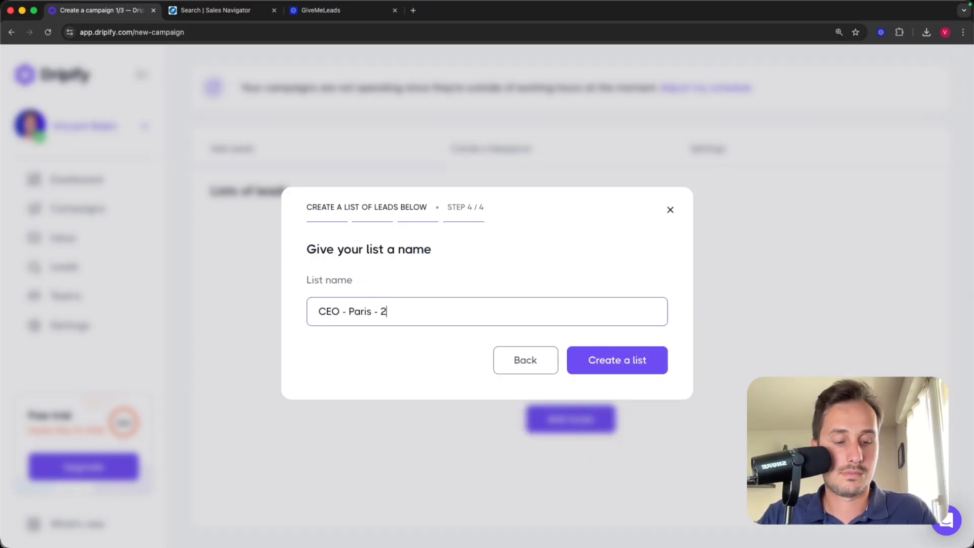
type("01/500 - Posted on LinkedIn")
left_click_drag(539, 314, 299, 314)
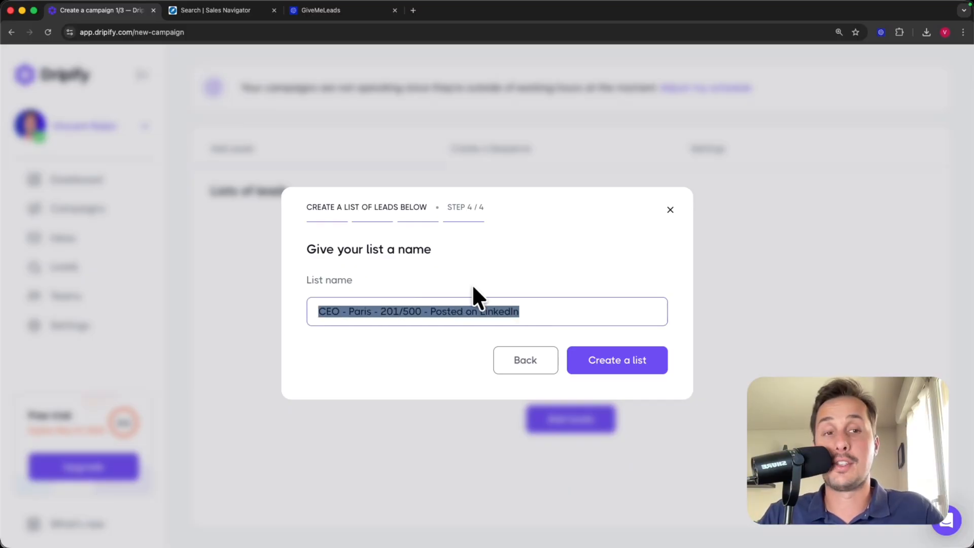
left_click(521, 277)
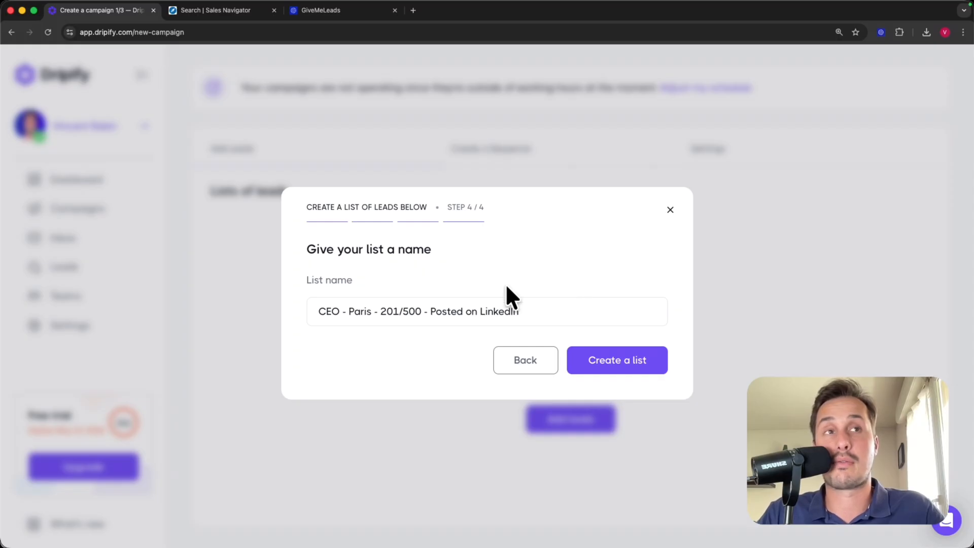
left_click_drag(518, 311, 308, 310)
left_click(611, 254)
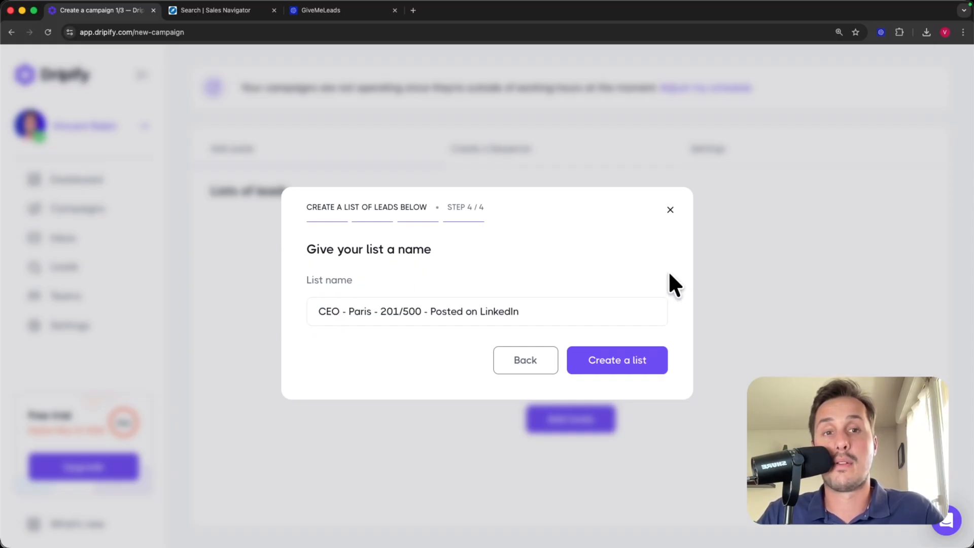
left_click(591, 364)
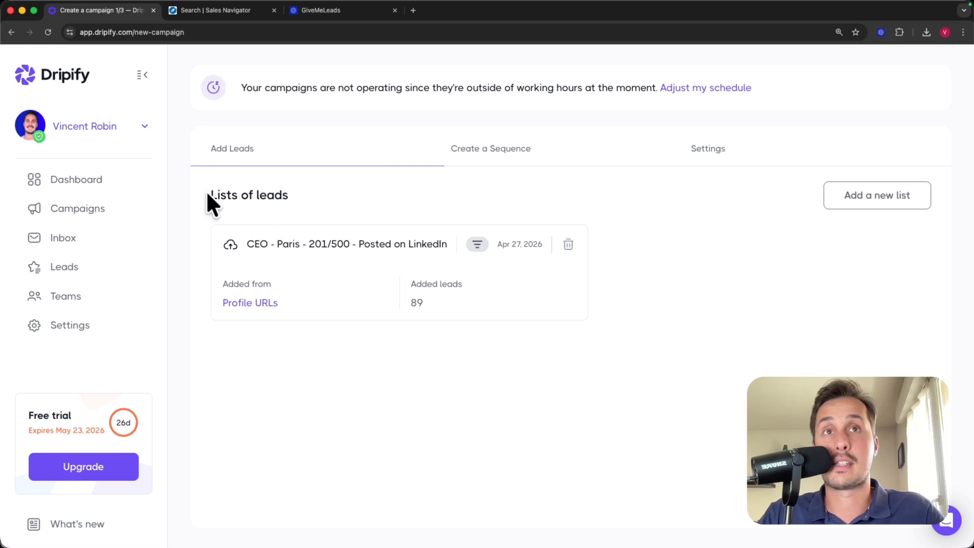
left_click_drag(206, 191, 299, 202)
left_click(295, 133)
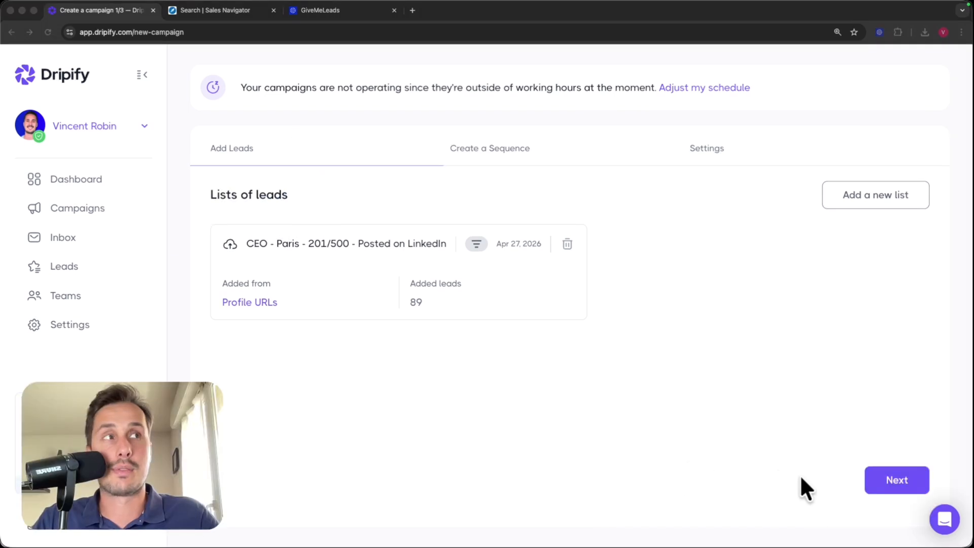
left_click(890, 480)
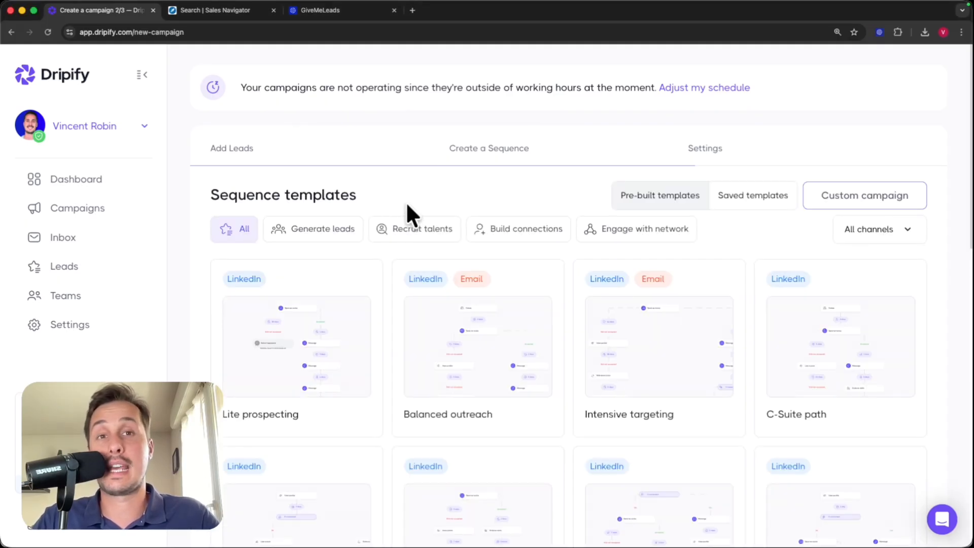
Step: Browse the prebuilt templates, choose a custom sequence, and draw an arrow into 'Has email?'
scroll(445, 298, "down", 10)
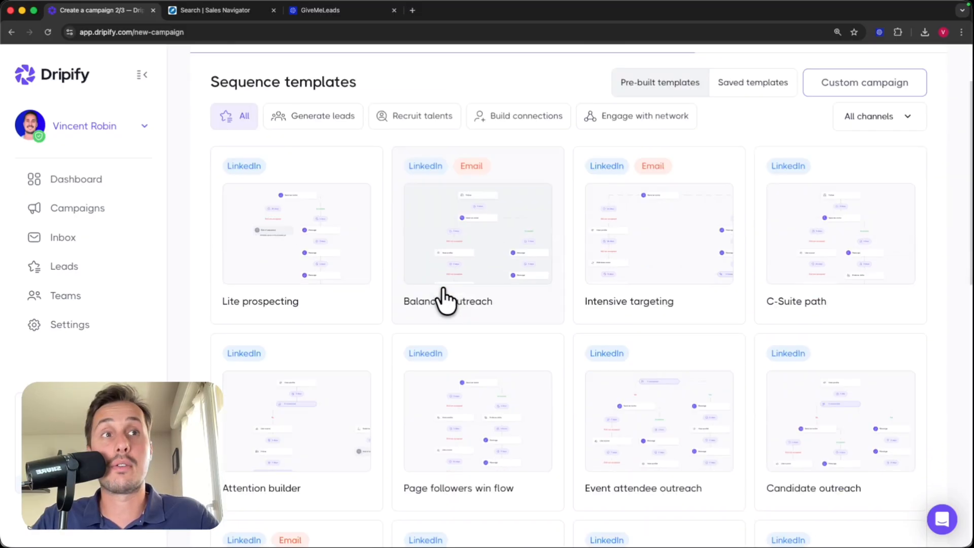
scroll(365, 326, "down", 2)
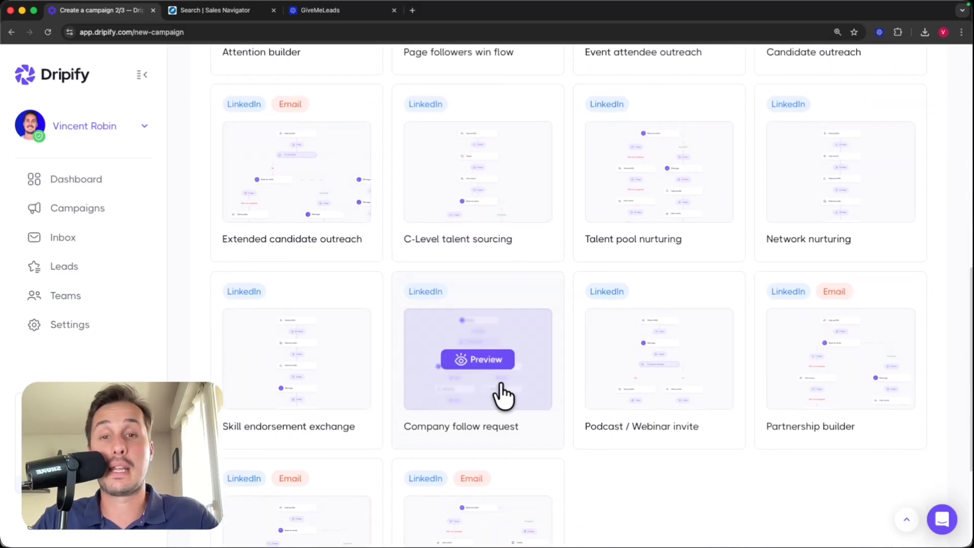
scroll(610, 450, "down", 2)
scroll(609, 428, "up", 15)
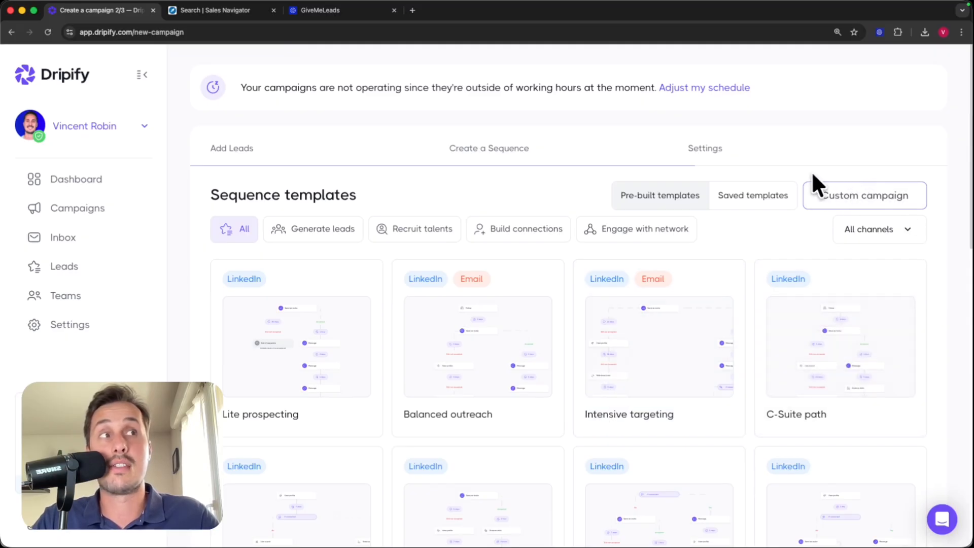
left_click(838, 198)
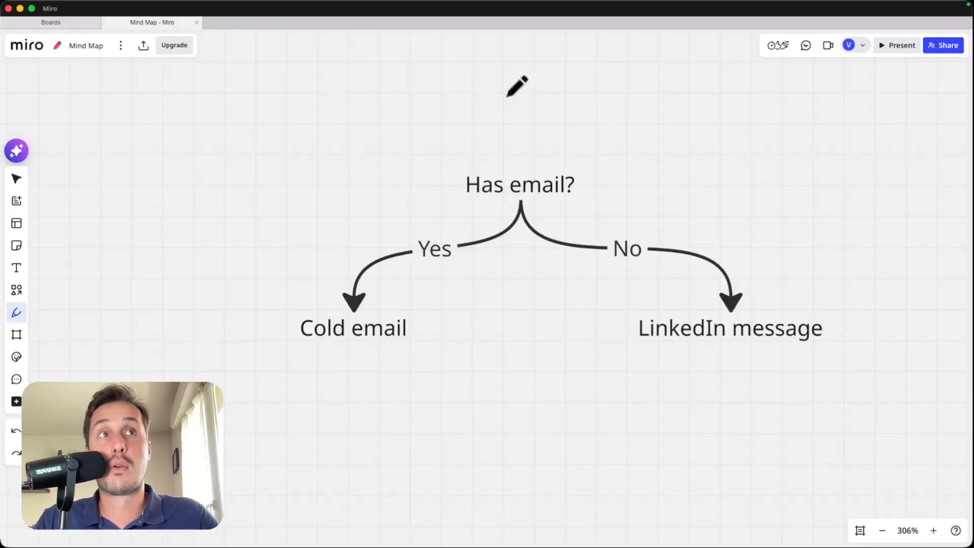
left_click_drag(507, 96, 505, 144)
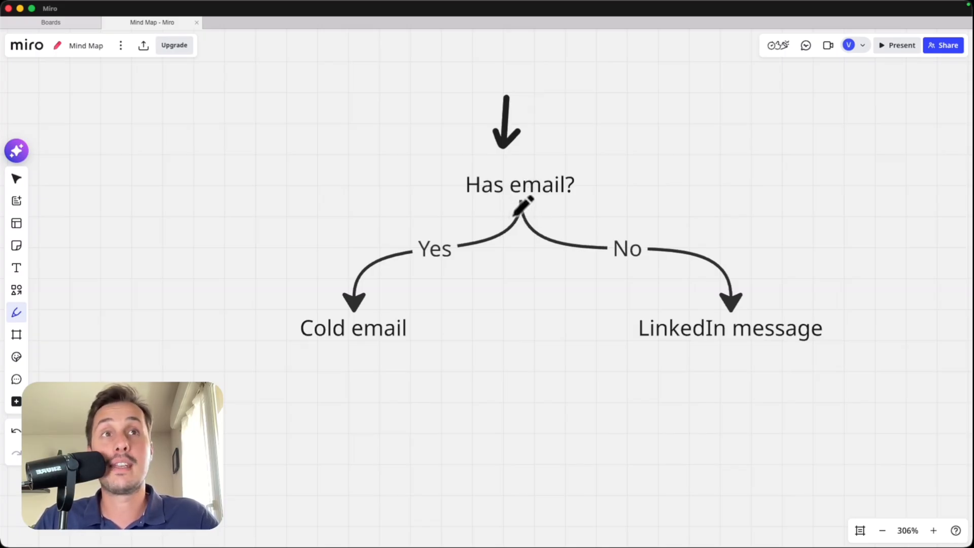
Step: Trace the Yes path toward Cold email and underline 'Cold email' and 'LinkedIn message'
mouse_move(491, 209)
left_mouse_down()
mouse_move(404, 226)
mouse_move(342, 256)
mouse_move(336, 287)
mouse_move(347, 276)
left_mouse_up()
left_click_drag(299, 354, 403, 354)
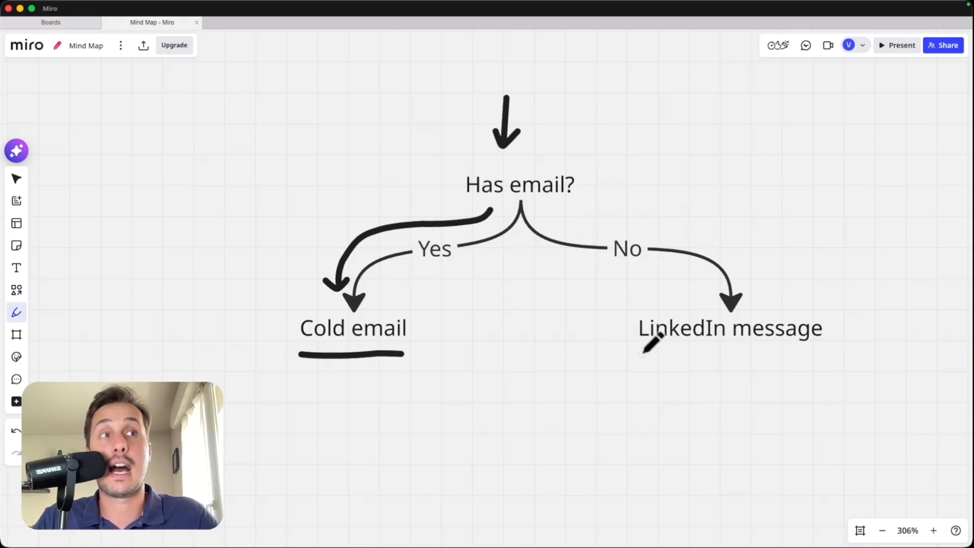
left_click_drag(640, 354, 829, 351)
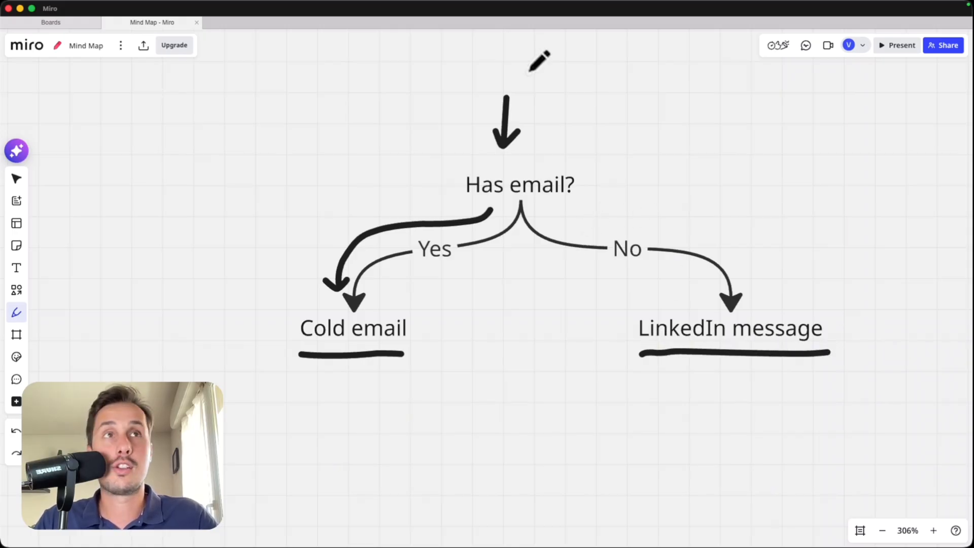
mouse_move(531, 73)
left_mouse_down()
mouse_move(376, 86)
mouse_move(238, 223)
mouse_move(270, 355)
mouse_move(466, 413)
mouse_move(689, 413)
mouse_move(845, 376)
mouse_move(741, 143)
mouse_move(539, 70)
mouse_move(497, 74)
left_mouse_up()
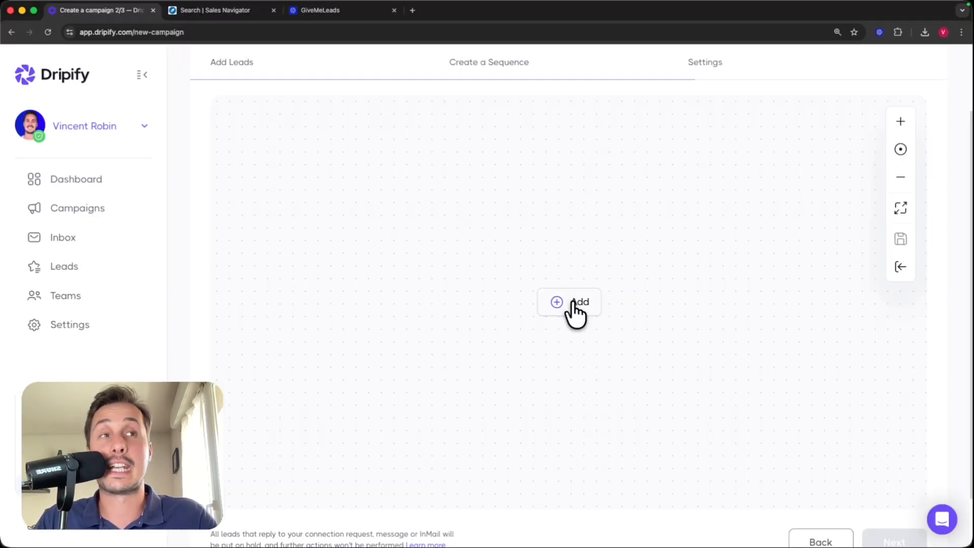
Step: Start the sequence with 'If email available', add Send email on Yes, and open its editor
left_click(579, 303)
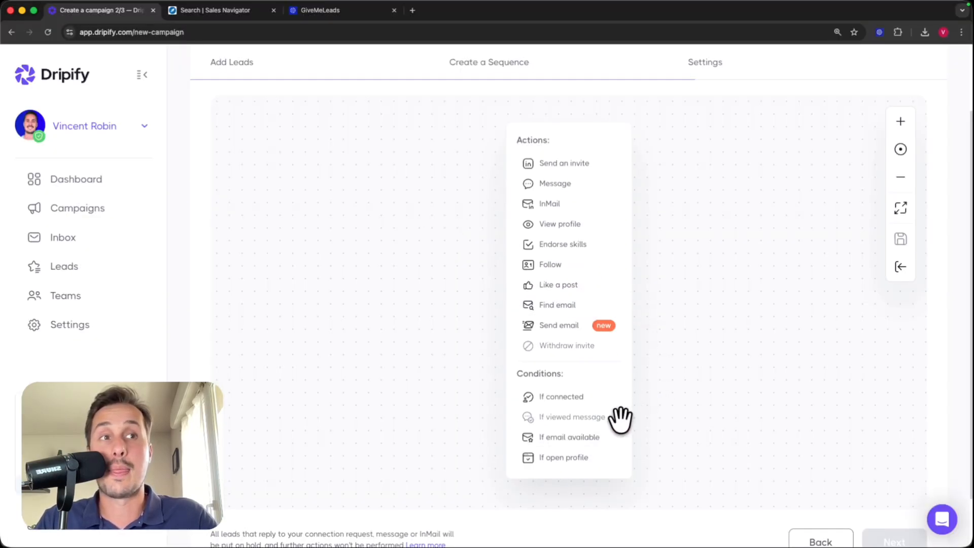
left_click(548, 439)
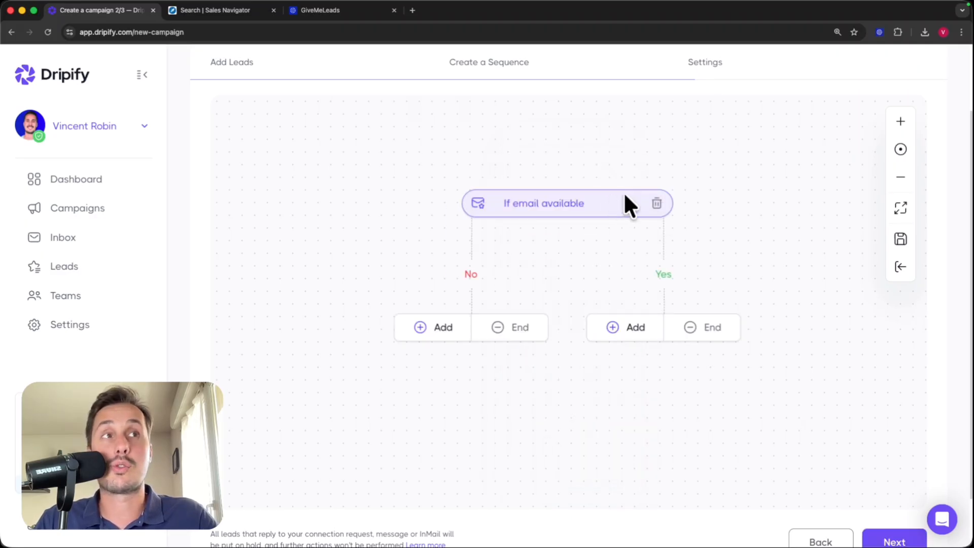
left_click(627, 329)
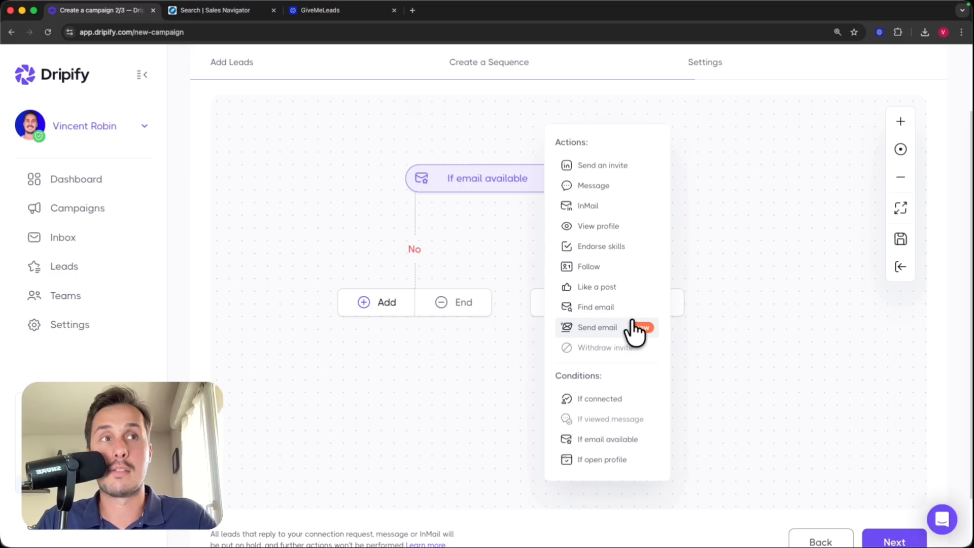
left_click(590, 327)
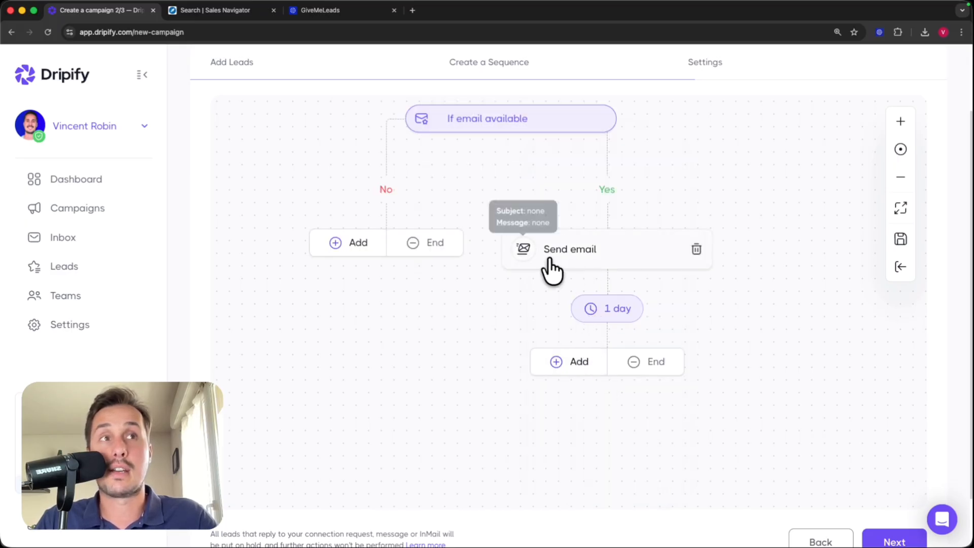
left_click(566, 251)
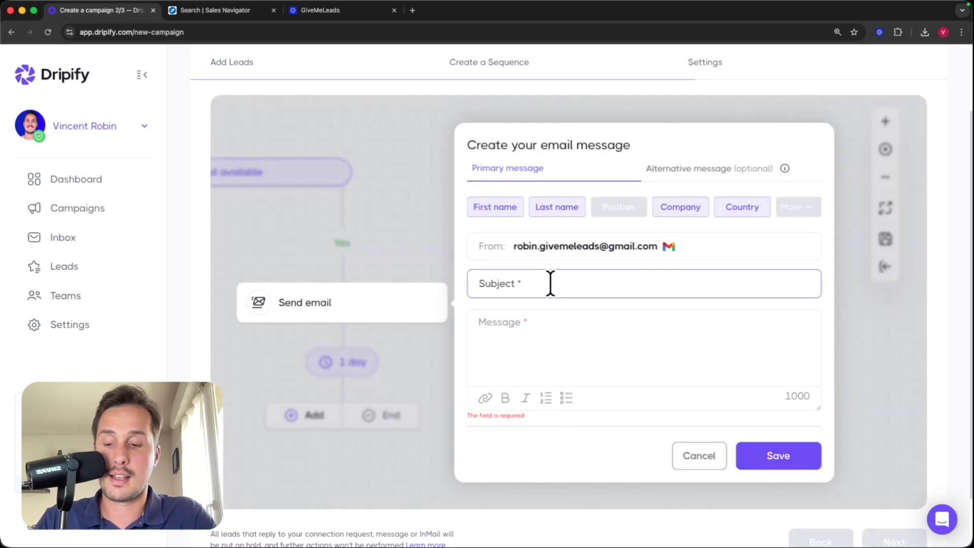
Step: Write email 'Find emails': Hi {first name}, 'Do you use LinkedIn Sales Navigator to build your lead list?', 'Best,' and save
type("Find emails")
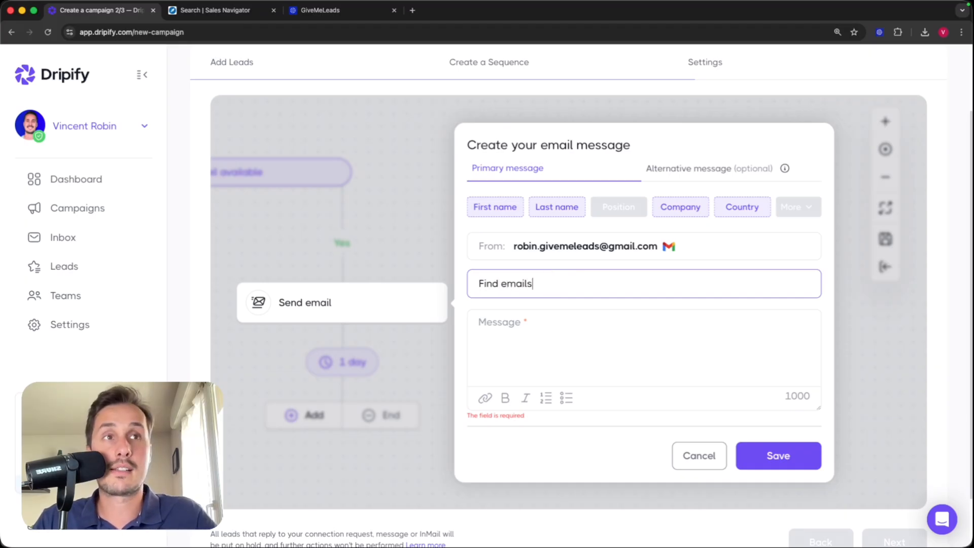
left_click(580, 341)
type("Hi")
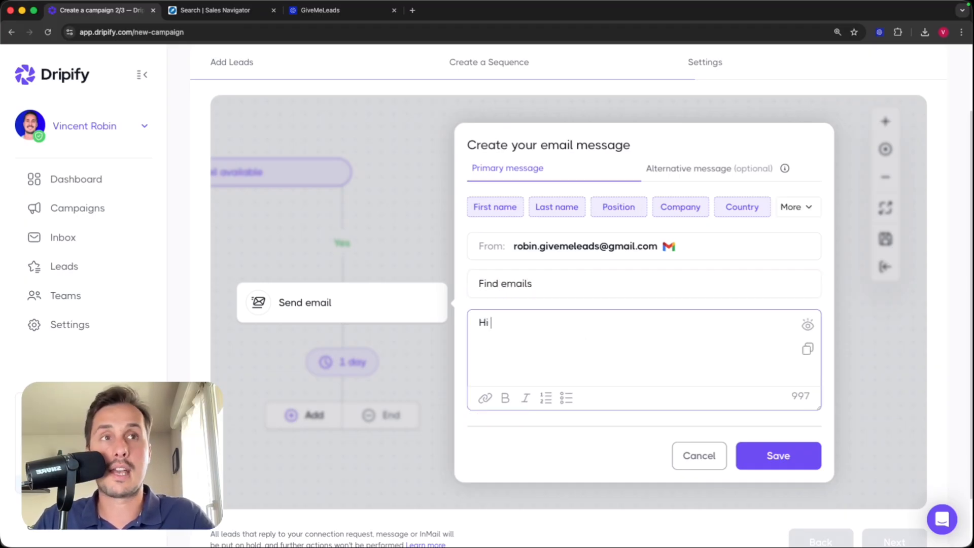
left_click(507, 209)
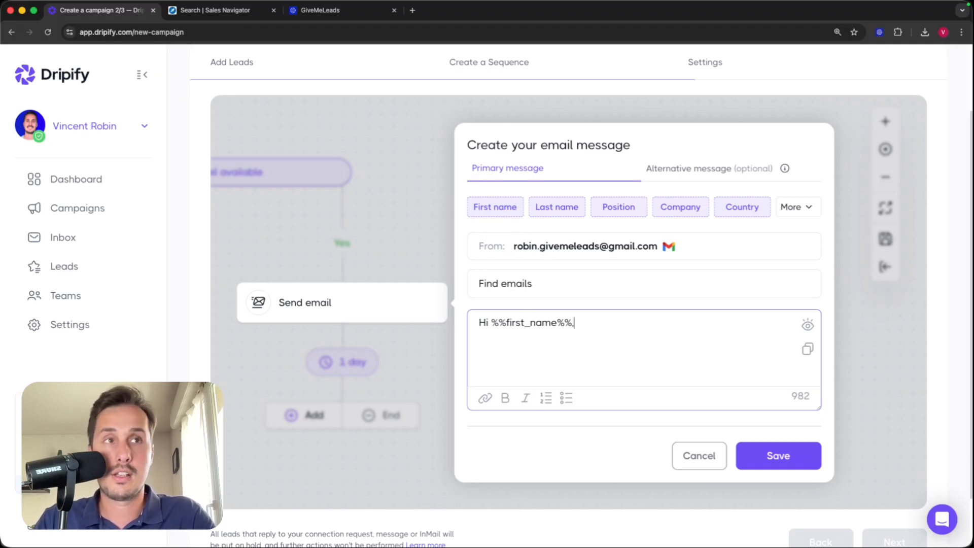
type("Do you use Linked")
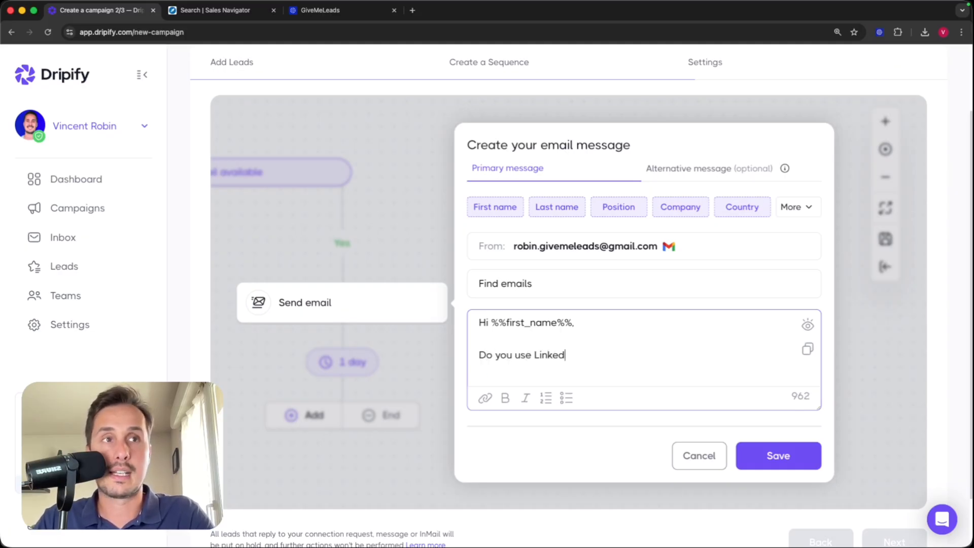
type("In Sales Navigator to bui")
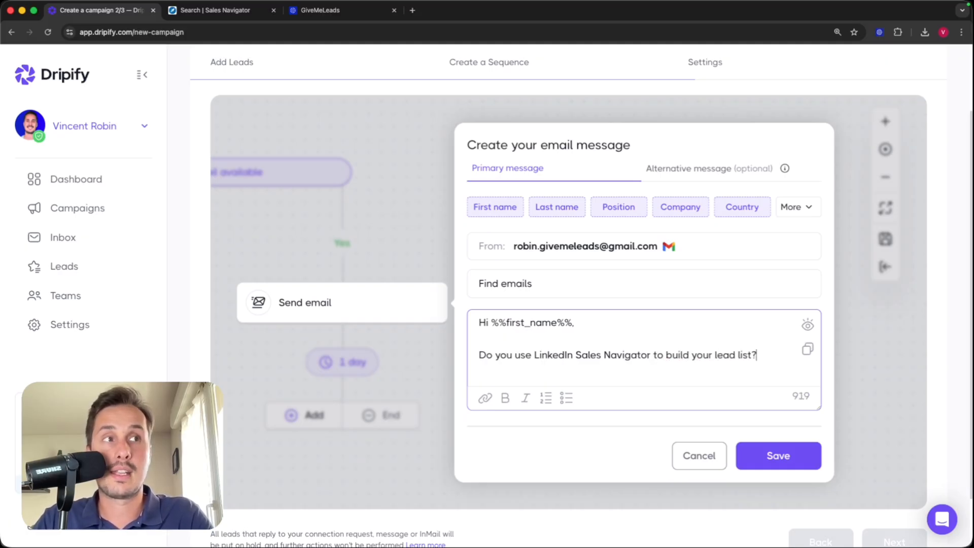
type("ld your lead list?")
key("Return")
key("Return")
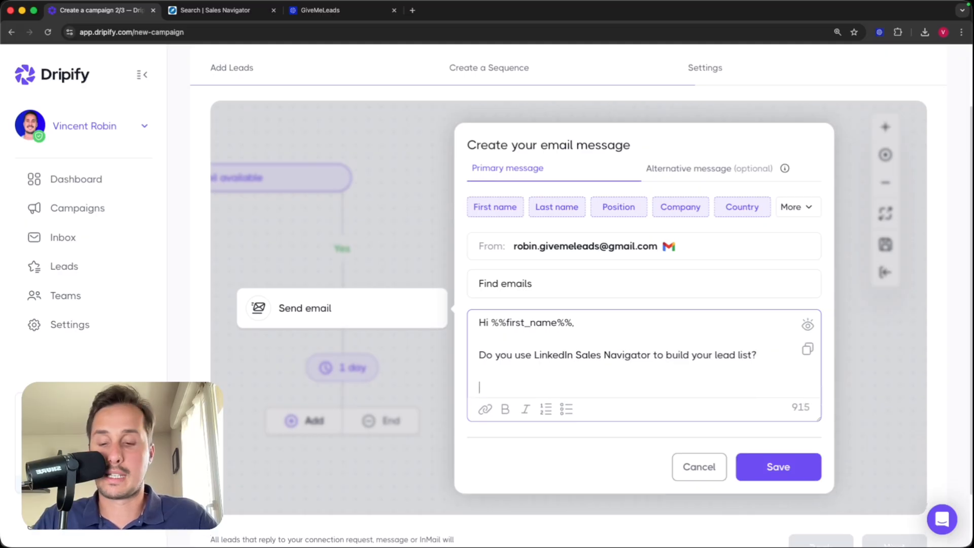
type("Best,")
key("Return")
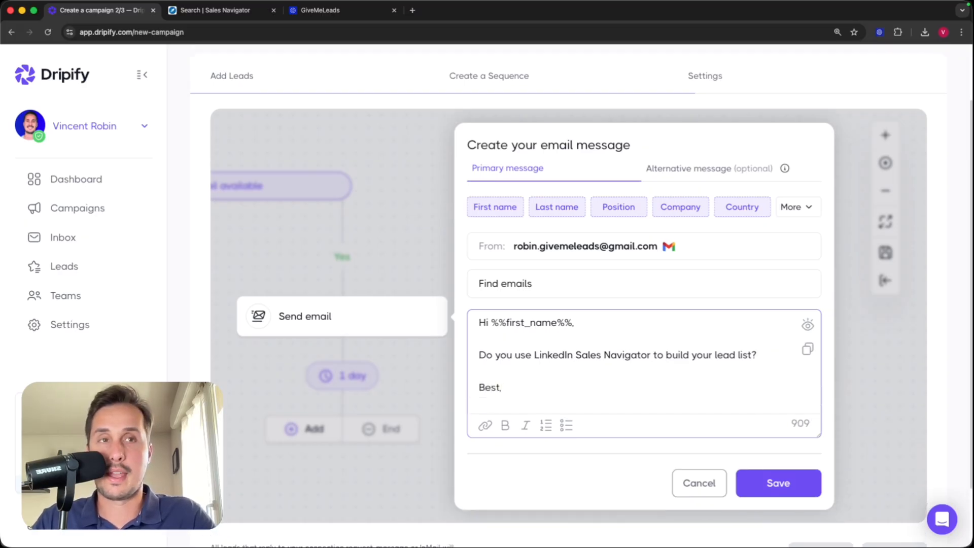
key("Return")
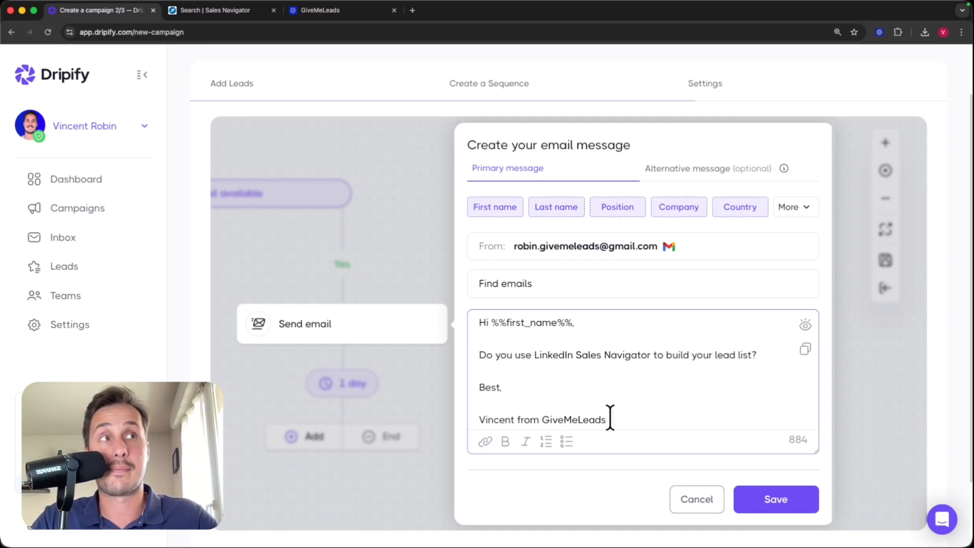
left_click(775, 502)
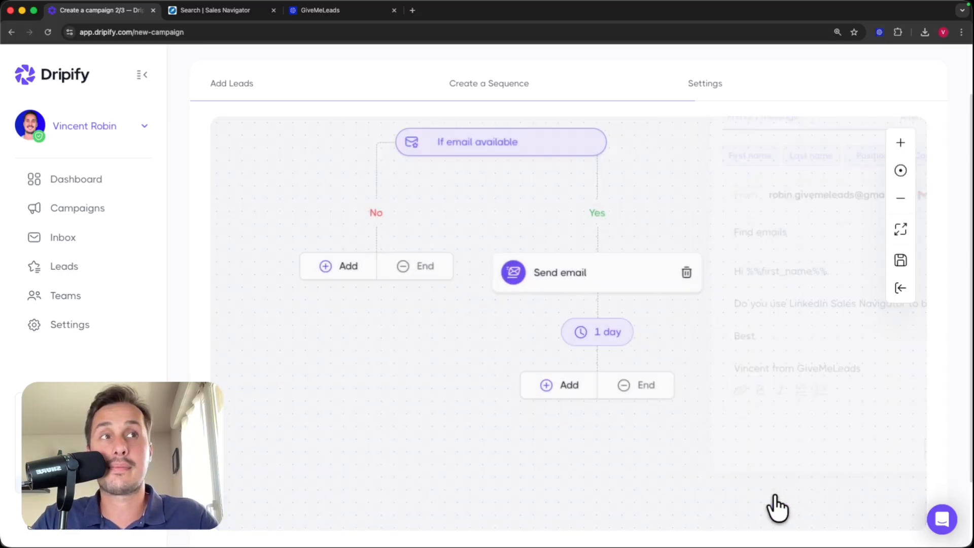
Step: Change the wait after the first email to 2 days
left_click(606, 336)
key("ctrl+a")
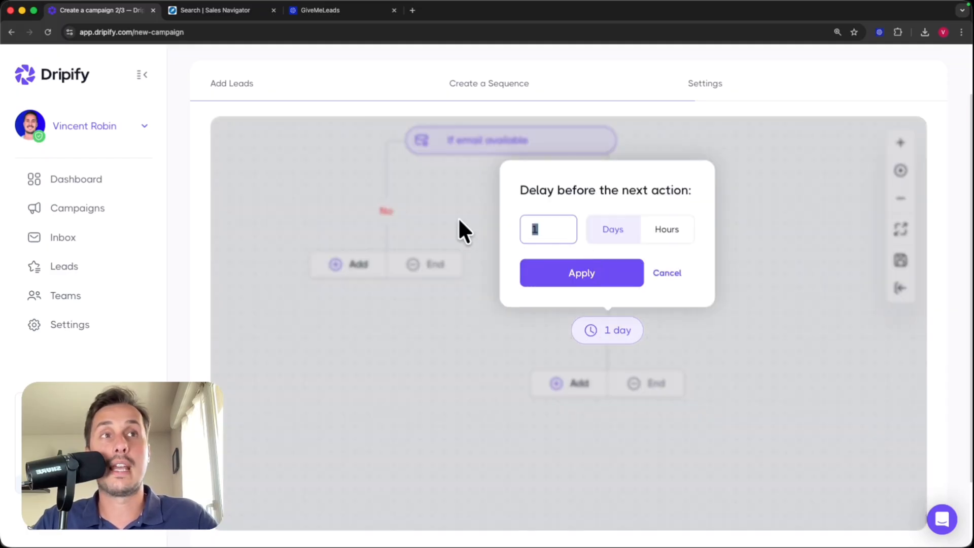
type("2")
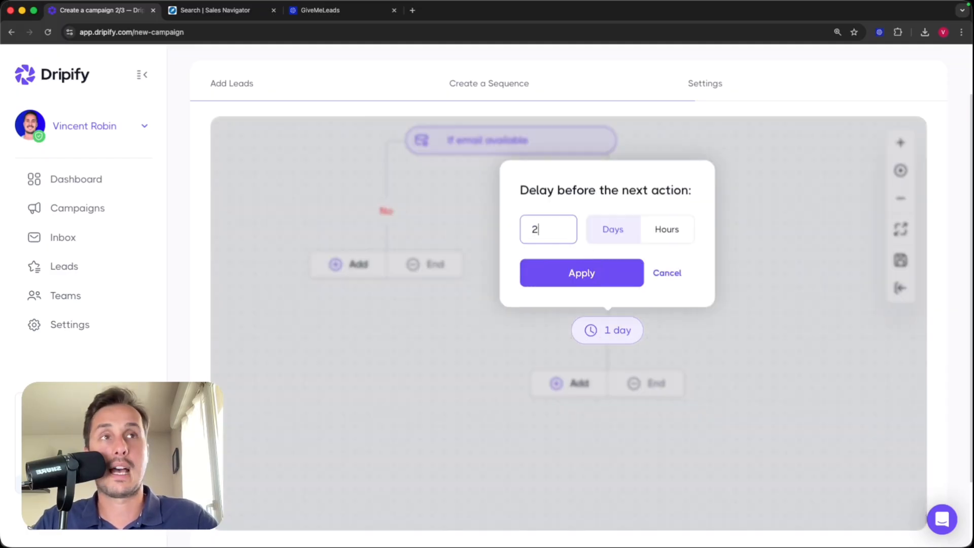
left_click(561, 274)
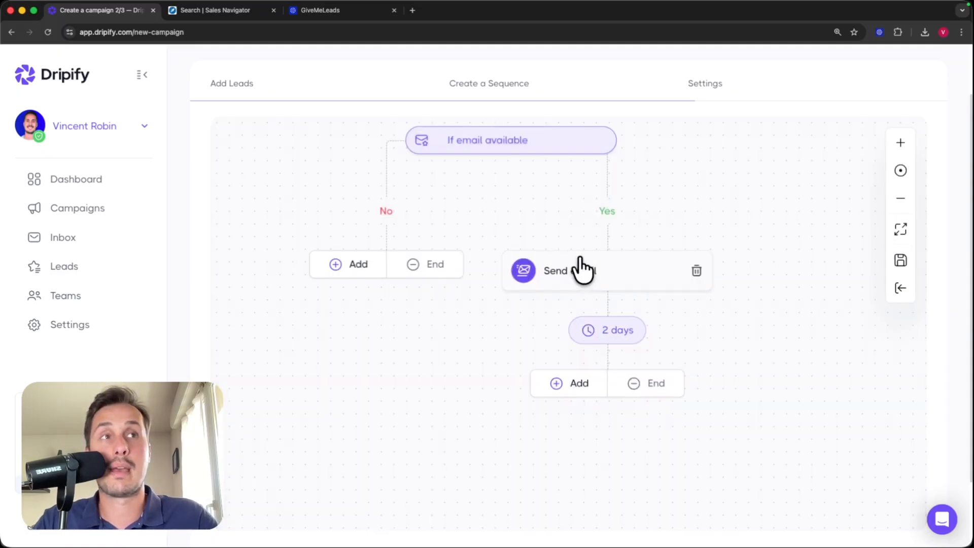
Step: Add a 'Follow-up' email after the wait, save it, and end the sequence there
left_click(572, 393)
left_click(611, 349)
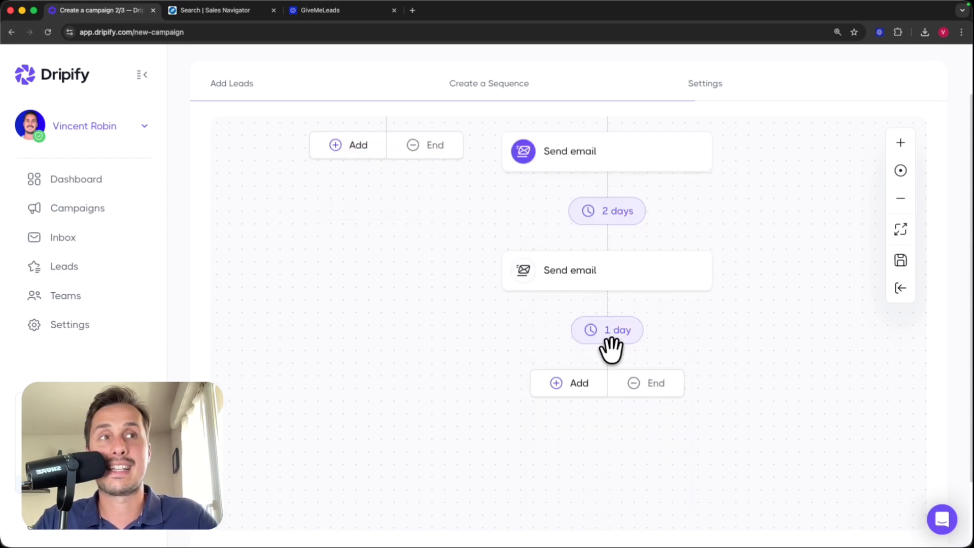
left_click(548, 282)
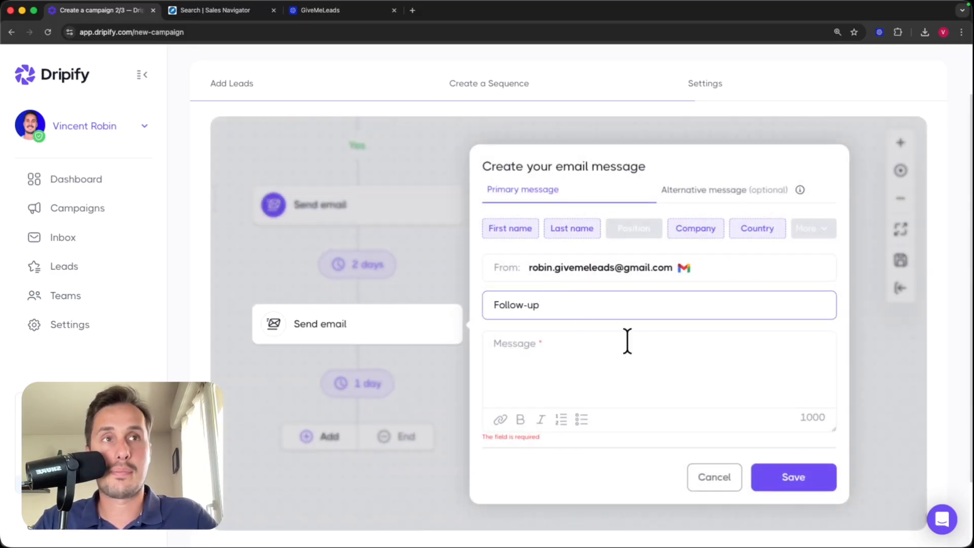
left_click(649, 380)
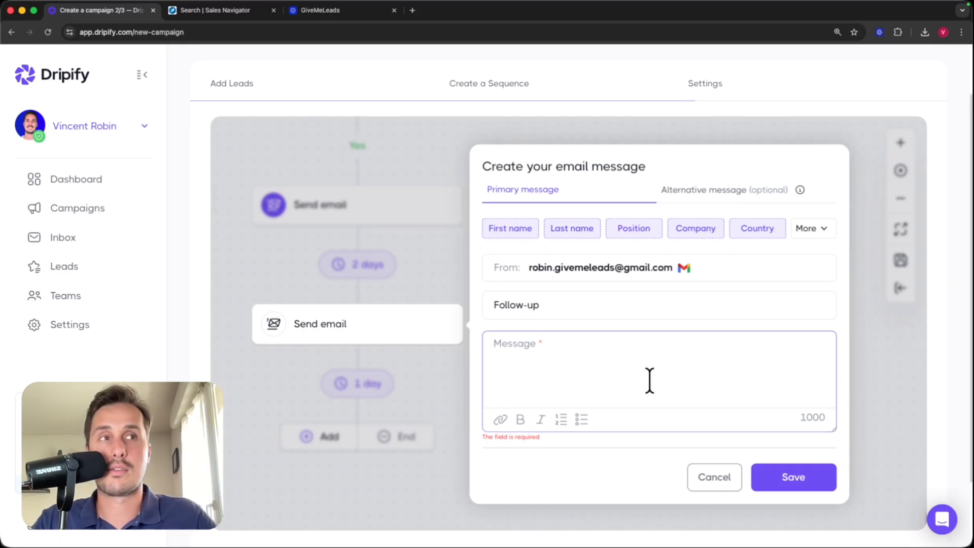
type("/")
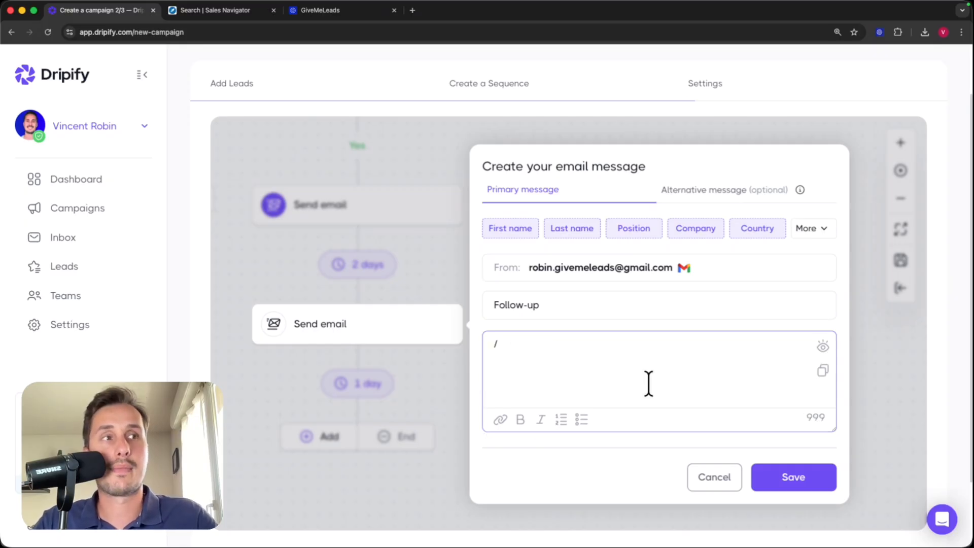
left_click(779, 479)
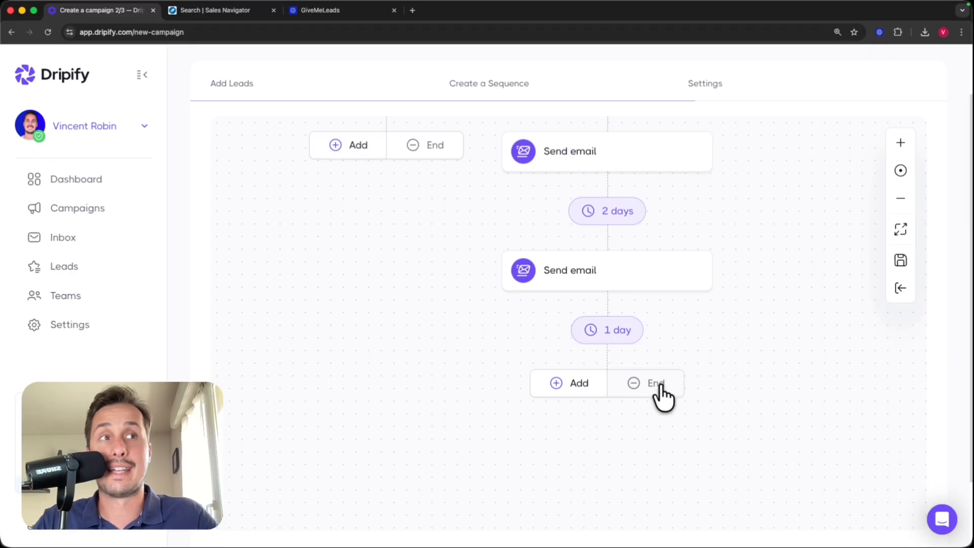
left_click(660, 387)
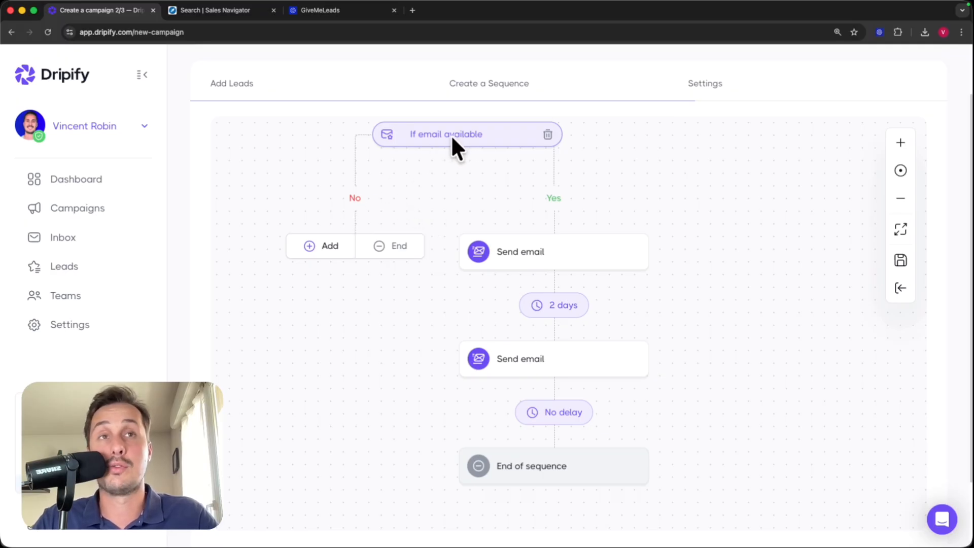
Step: Add a LinkedIn connection invite step to the No branch
left_click(313, 248)
left_click(616, 186)
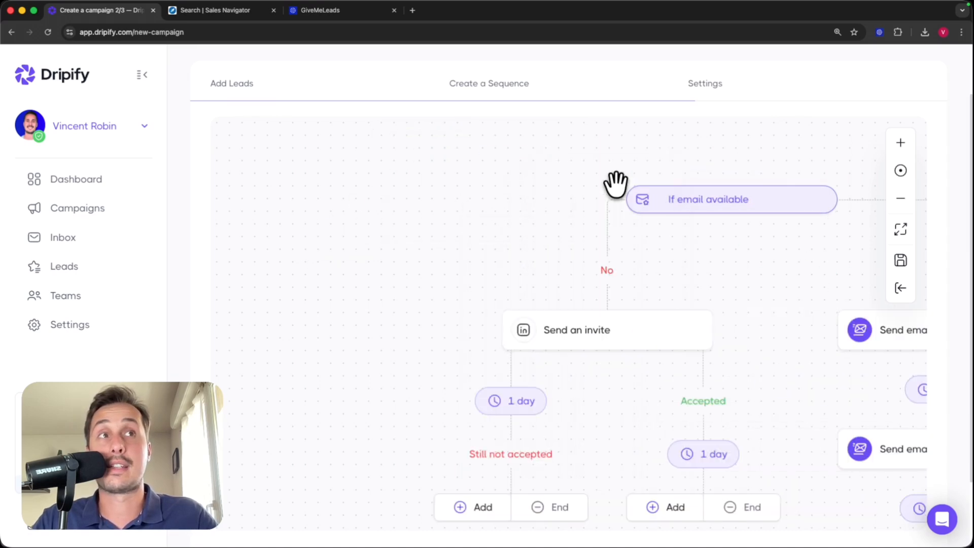
left_click_drag(573, 260, 422, 213)
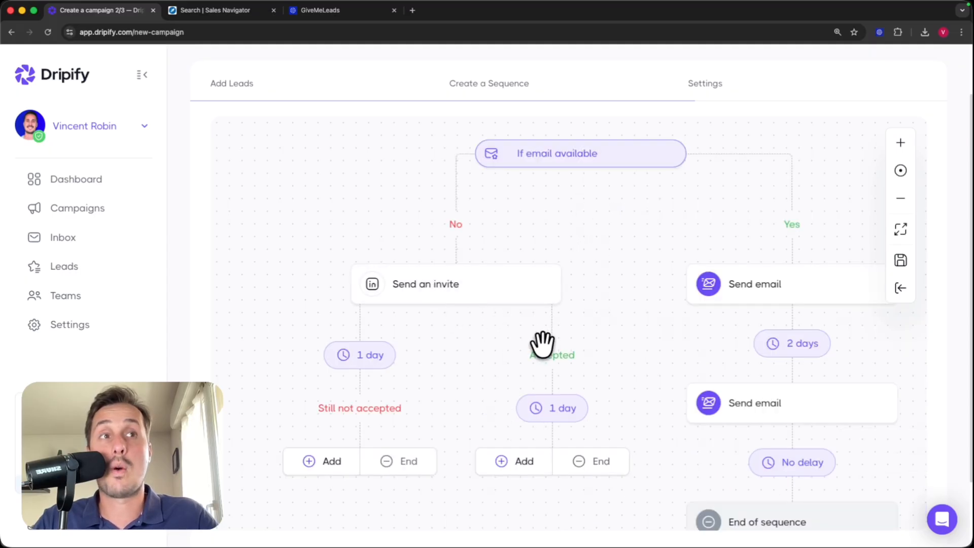
left_click_drag(587, 365, 569, 282)
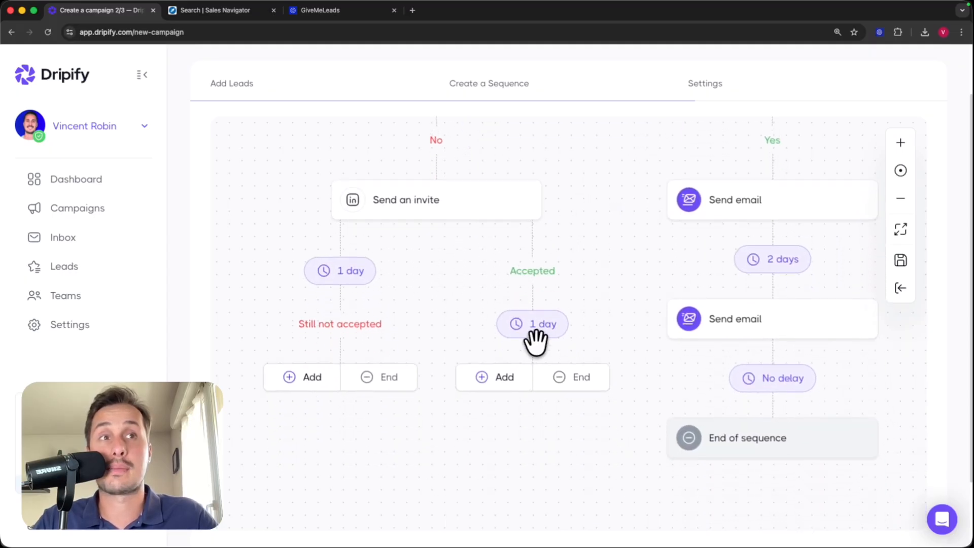
Step: For accepted invites, add a LinkedIn message greeting the lead by first name
left_click(504, 376)
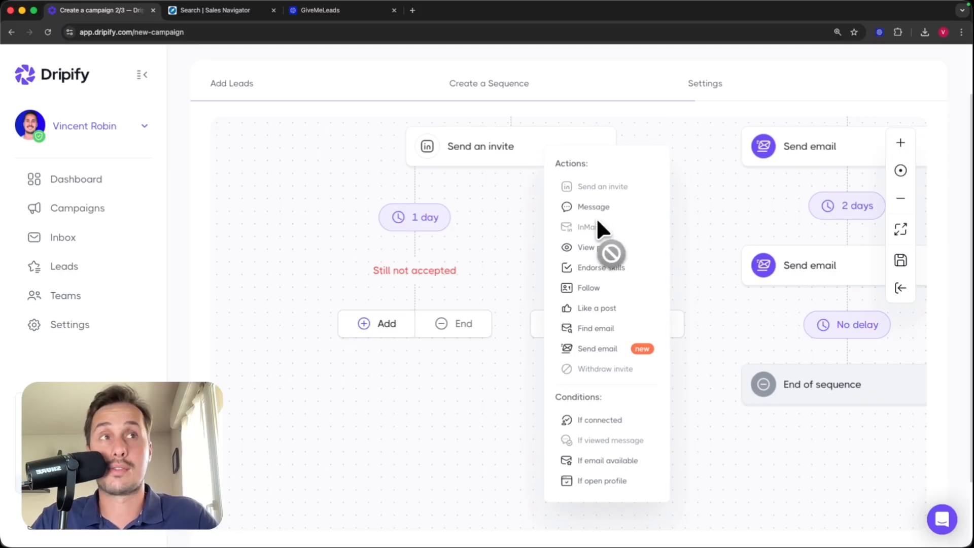
left_click(606, 208)
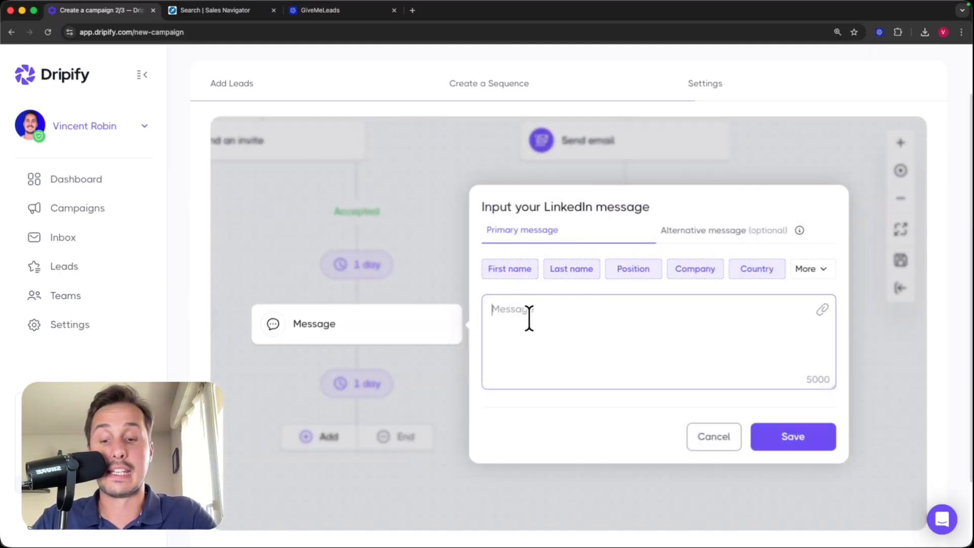
type("H")
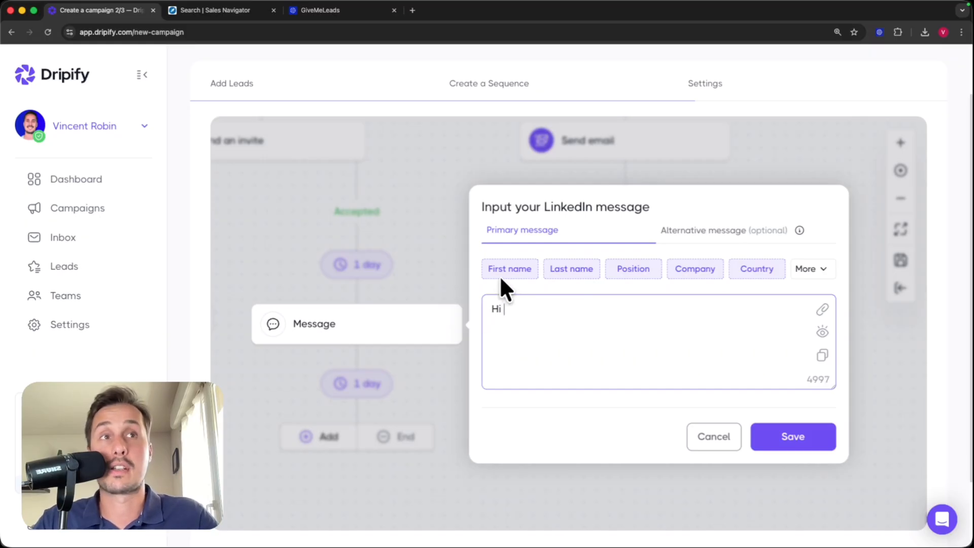
type("i")
left_click(512, 269)
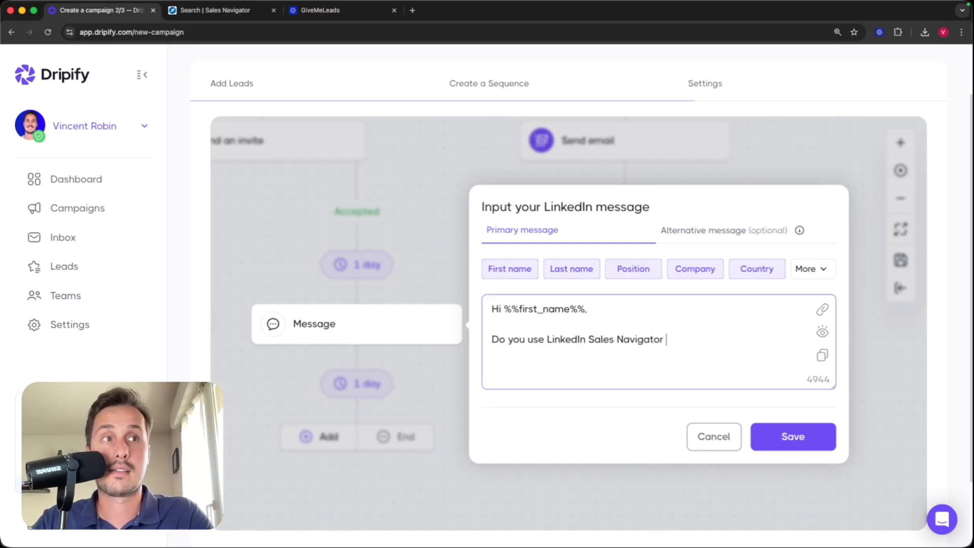
type("d list?")
left_click(777, 436)
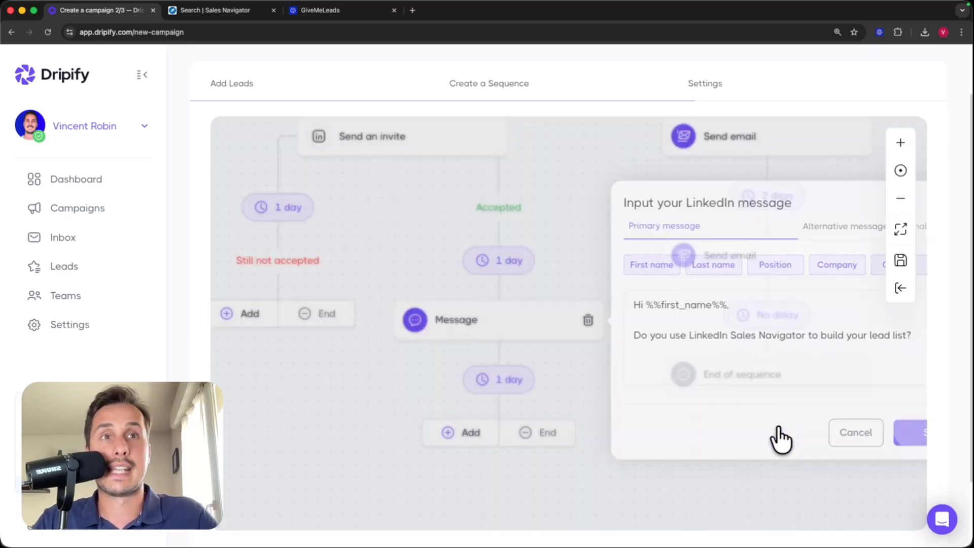
Step: After a 2-day wait, add a second LinkedIn message, then end the sequence
left_click(616, 378)
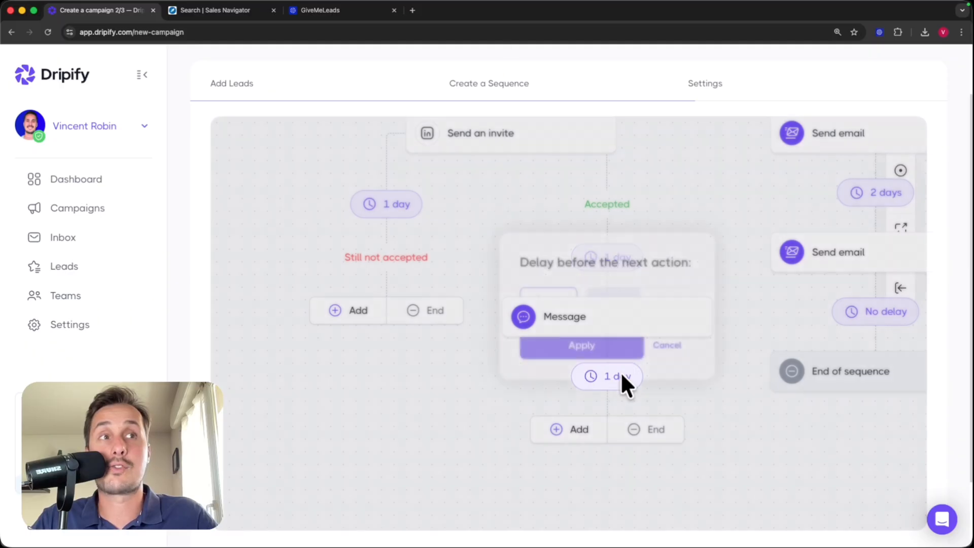
type("2")
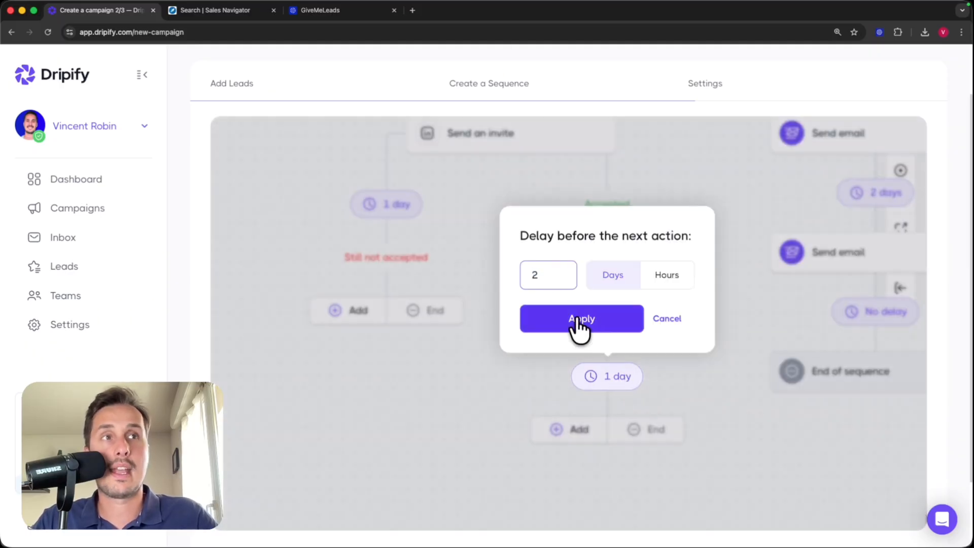
left_click(611, 326)
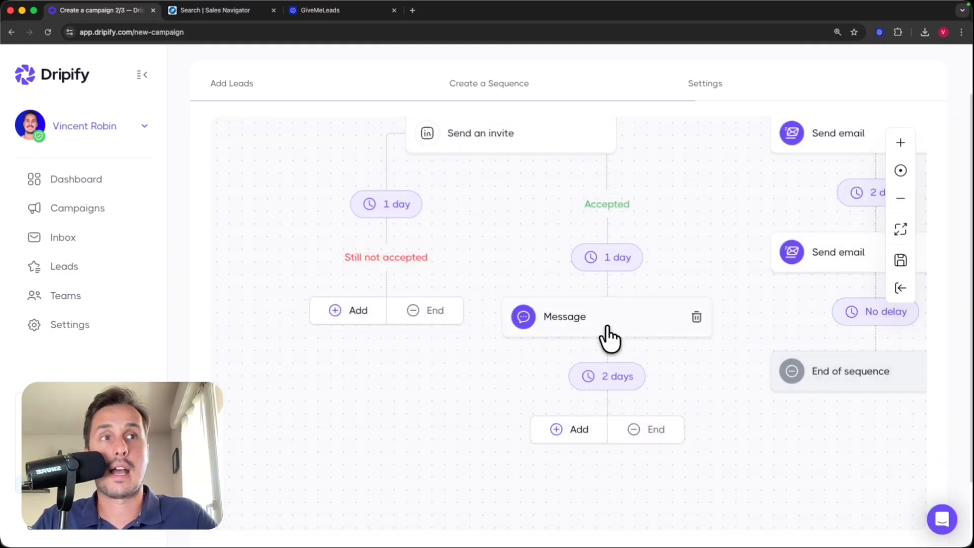
left_click(575, 431)
left_click(596, 205)
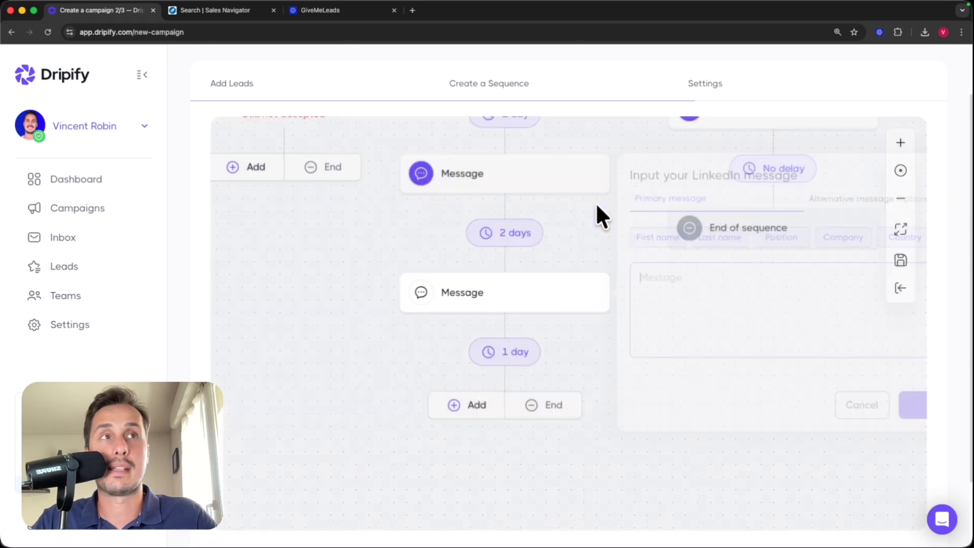
type("Quick follow-up")
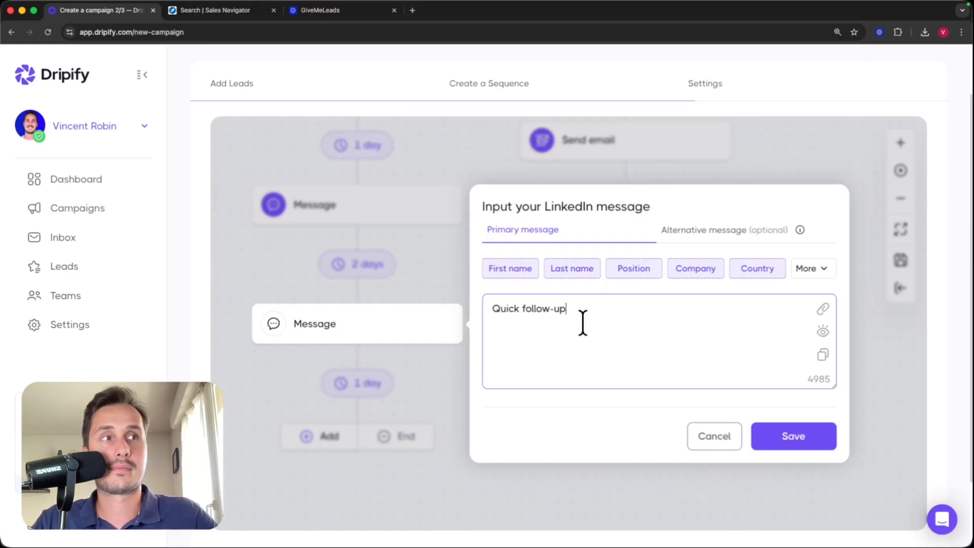
left_click(801, 435)
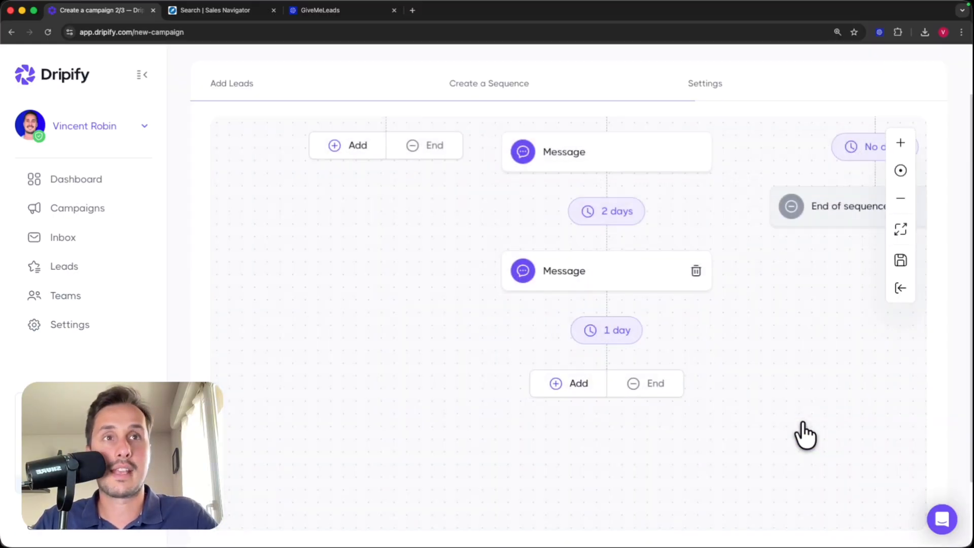
left_click(654, 391)
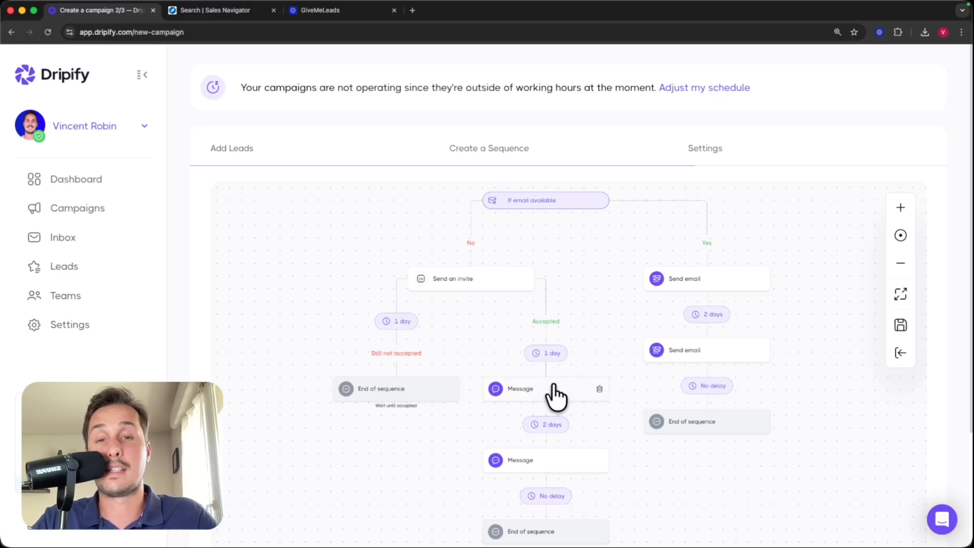
scroll(941, 363, "down", 1)
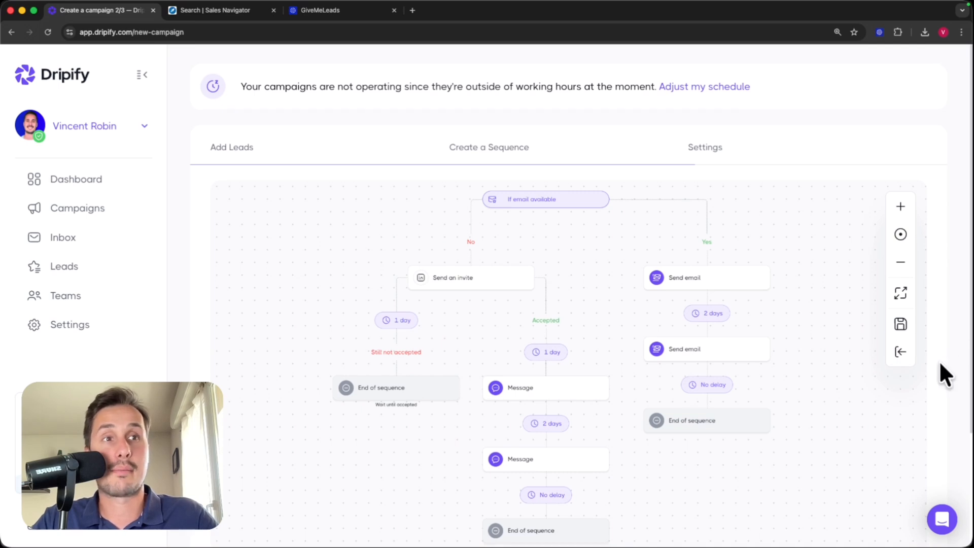
scroll(943, 376, "down", 3)
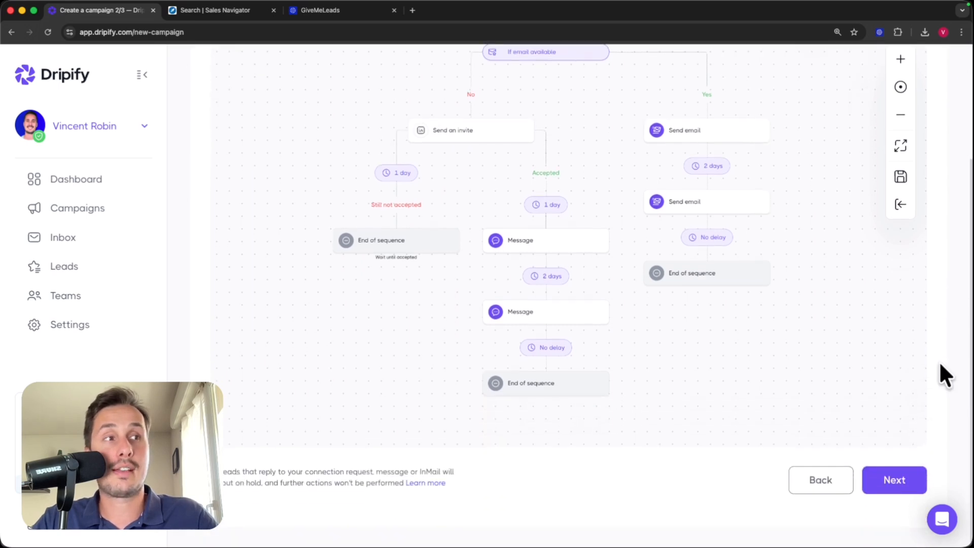
Step: Name the campaign 'CEO - 201/500 - Paris', save and launch it, and return to Campaigns
left_click(893, 482)
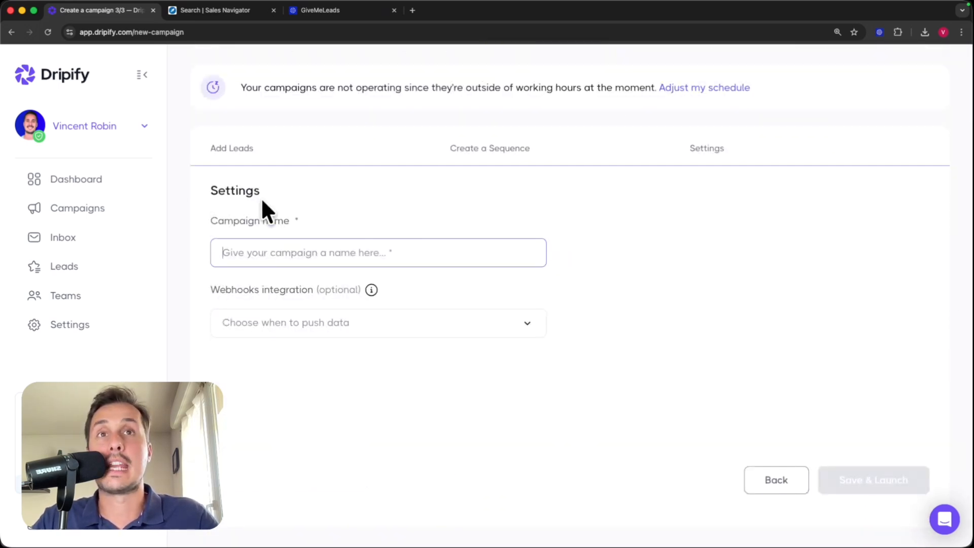
left_click_drag(207, 216, 284, 219)
left_click(333, 219)
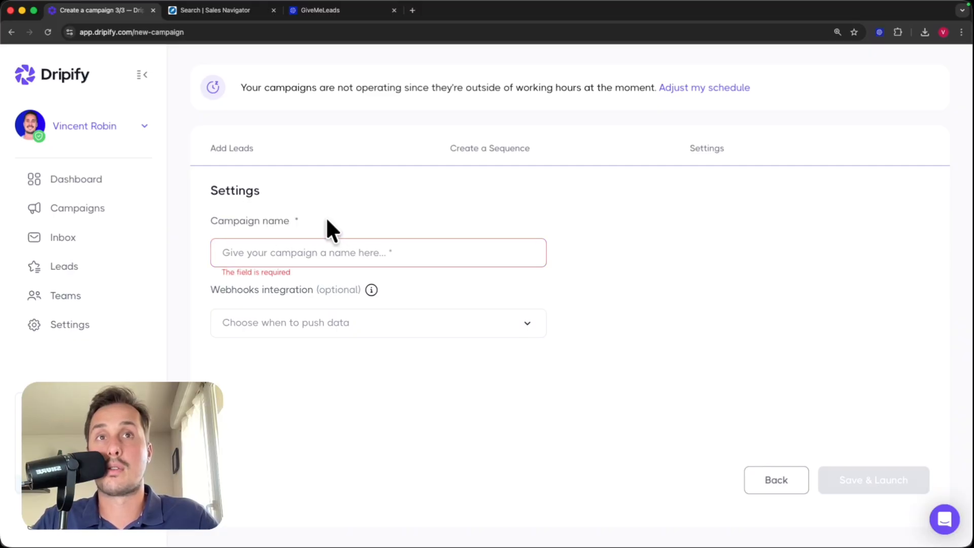
left_click(318, 247)
type("CEO - 201/500 - Paris")
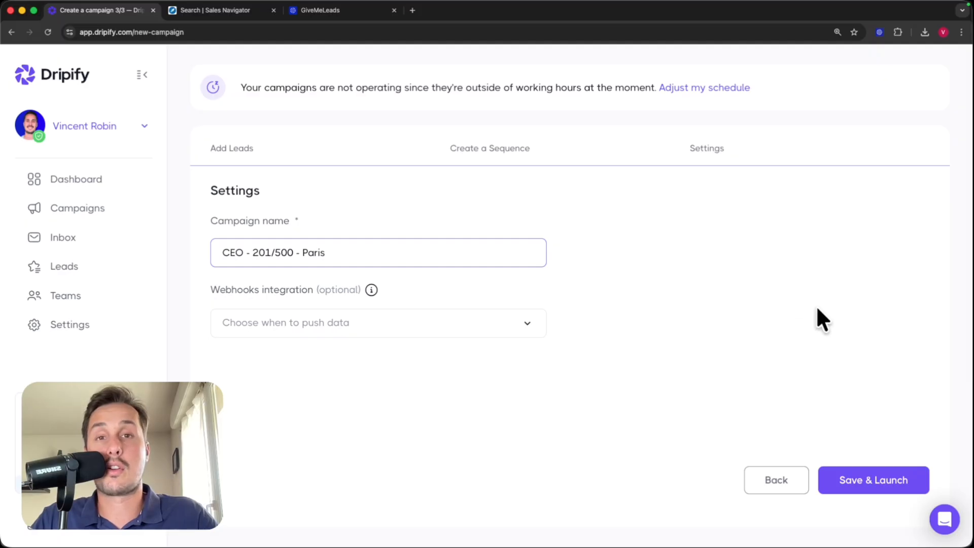
left_click(854, 481)
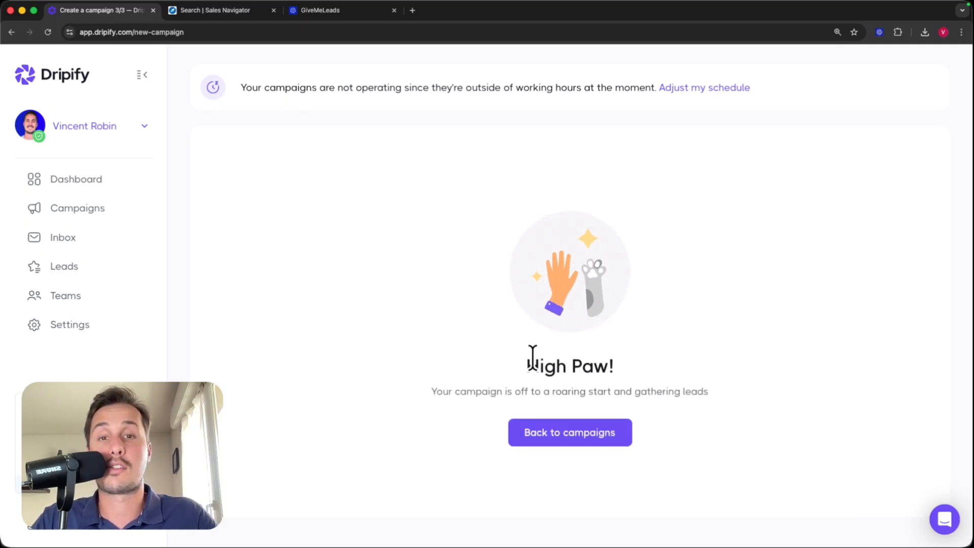
left_click(540, 435)
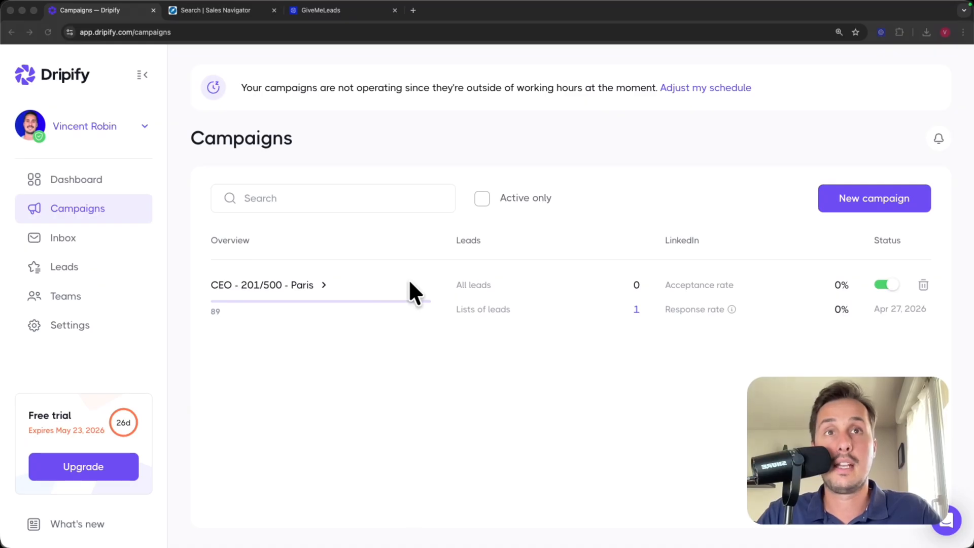
Step: Open the CEO - 201/500 - Paris campaign and close the Add leads window without adding any
left_click(349, 278)
left_click(346, 281)
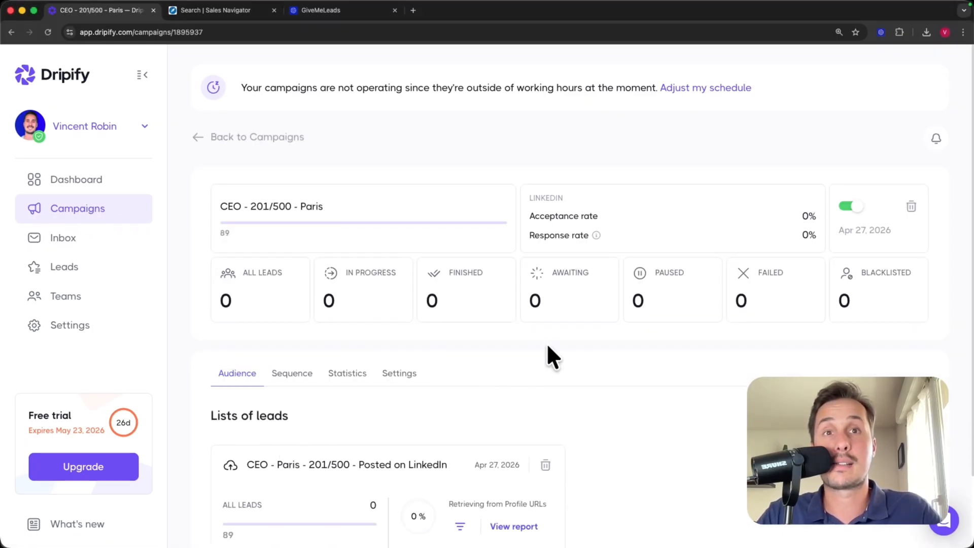
scroll(290, 182, "down", 3)
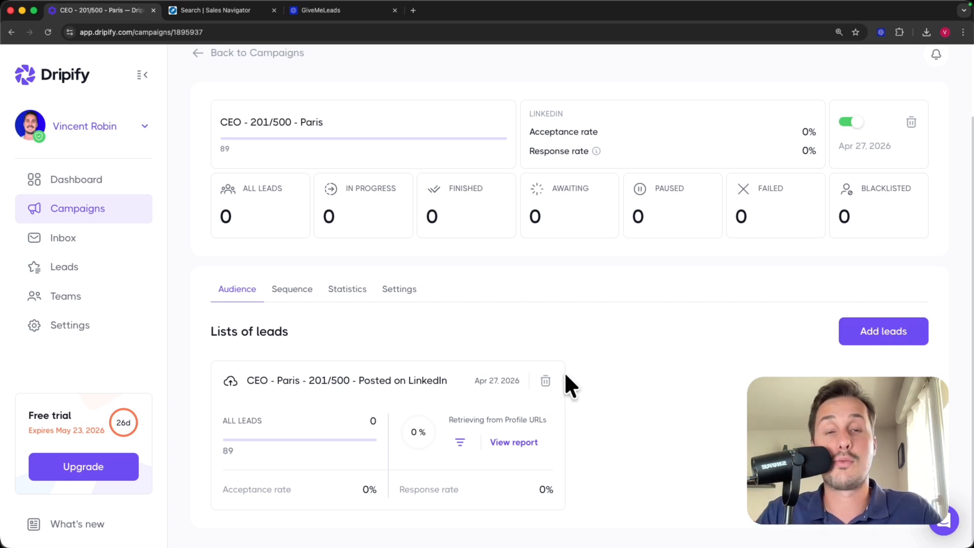
left_click(872, 339)
left_click(778, 120)
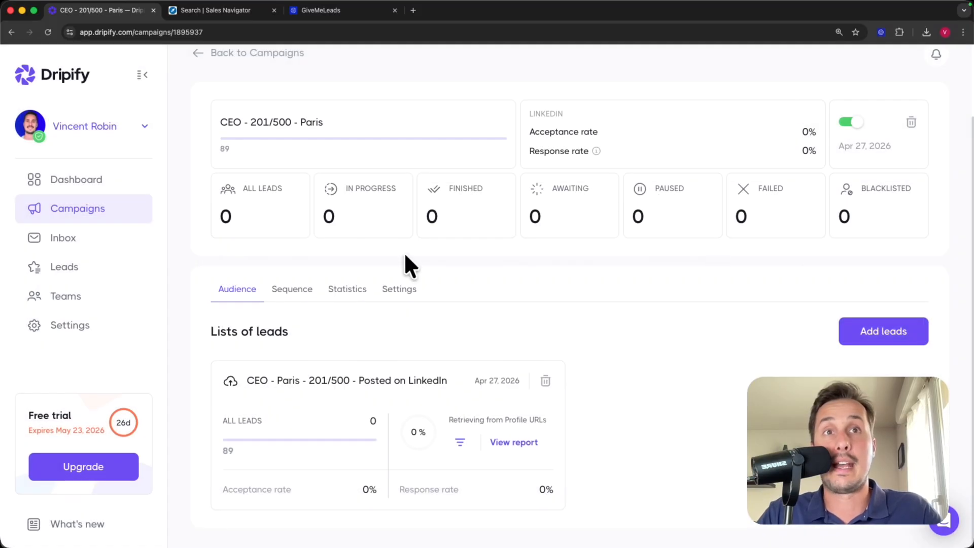
Step: Review the campaign's sequence diagram and open its LinkedIn message step
left_click(298, 291)
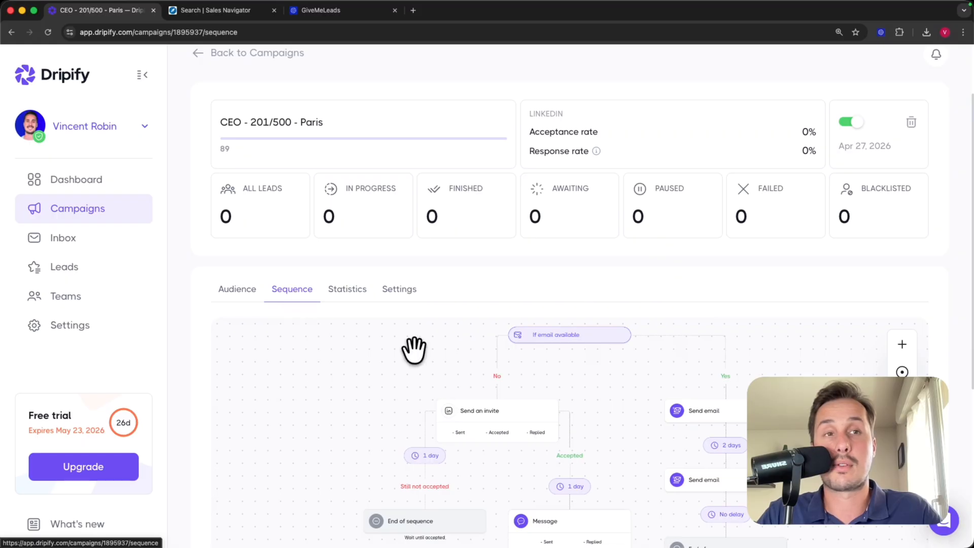
left_click_drag(394, 420, 272, 332)
left_click_drag(563, 488, 534, 445)
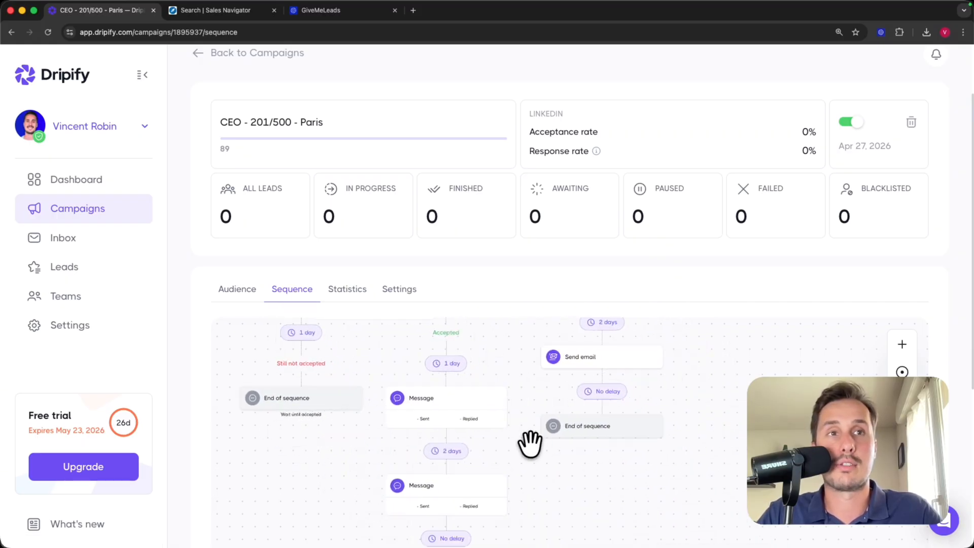
scroll(502, 435, "up", 2)
scroll(486, 446, "down", 1)
left_click(425, 471)
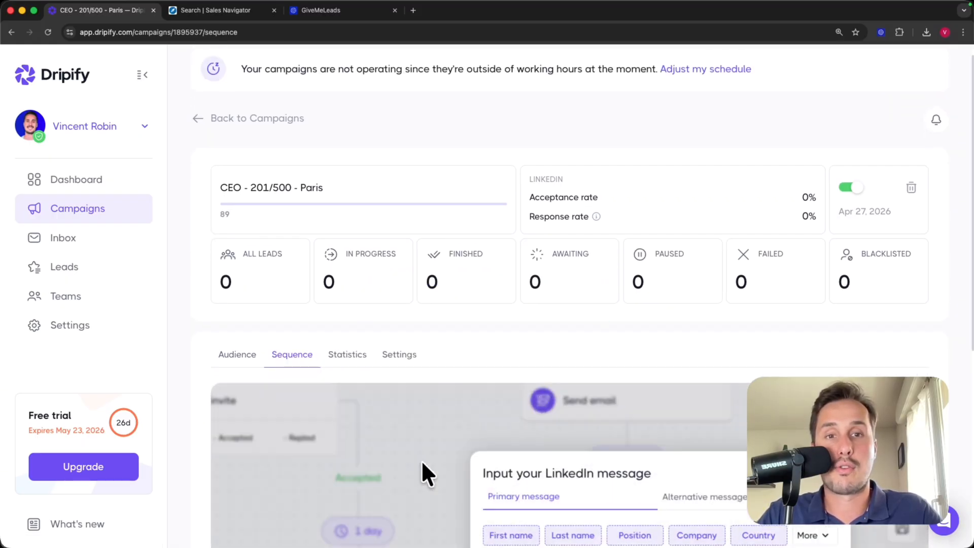
scroll(633, 423, "down", 6)
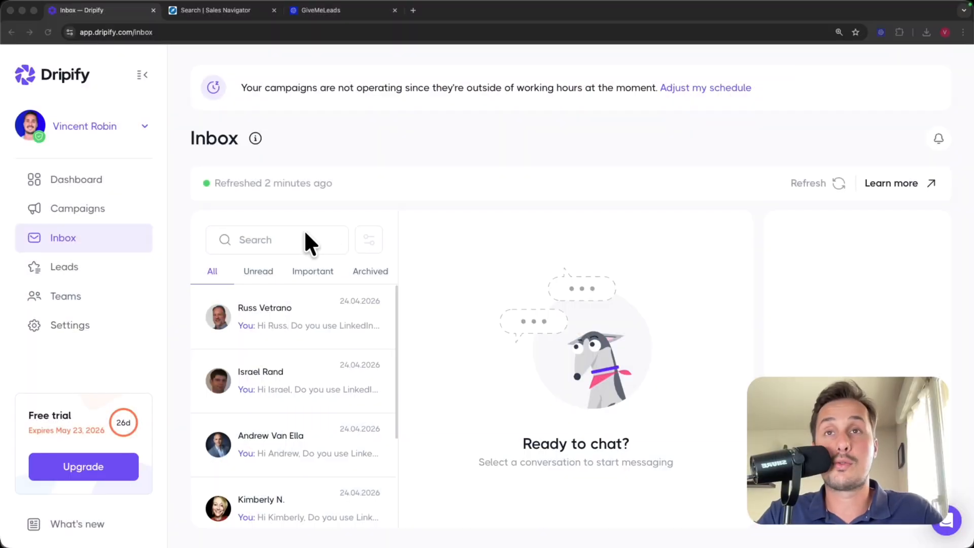
Step: Open the GiveMeLeads co-founder's conversation in the Inbox
left_click(104, 235)
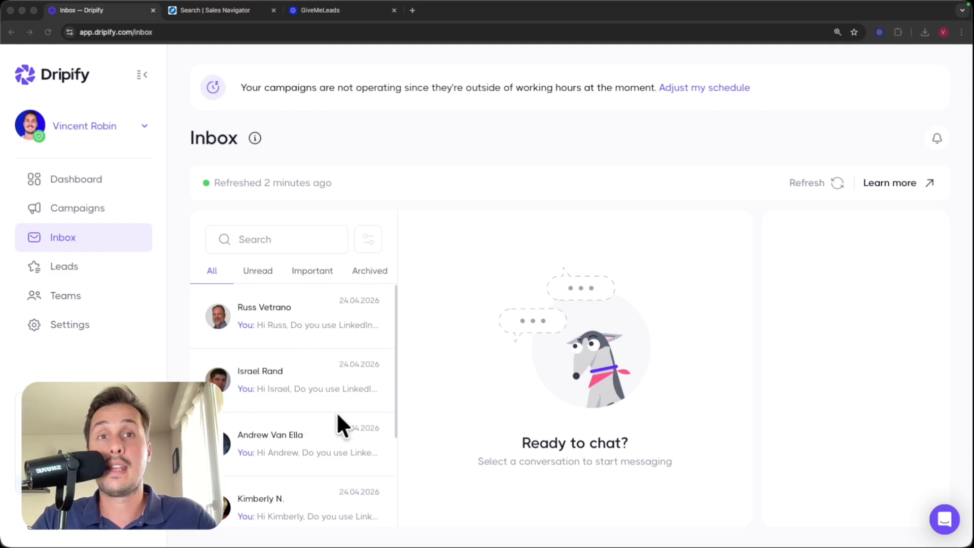
scroll(338, 425, "down", 3)
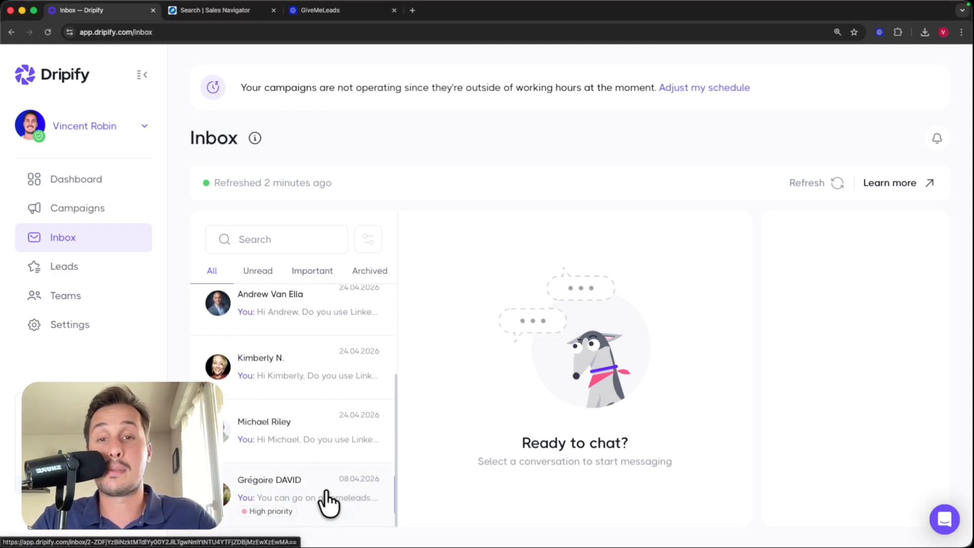
left_click(327, 499)
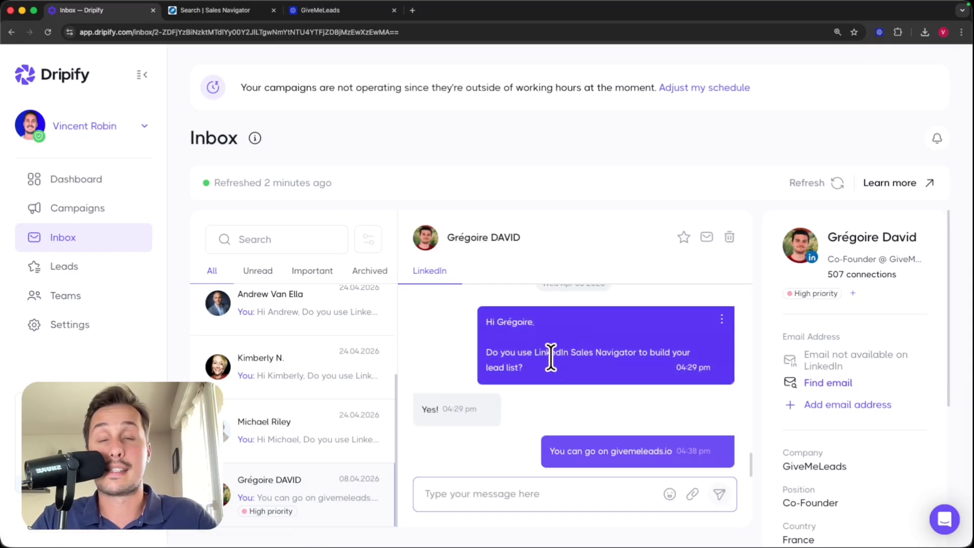
scroll(551, 358, "up", 3)
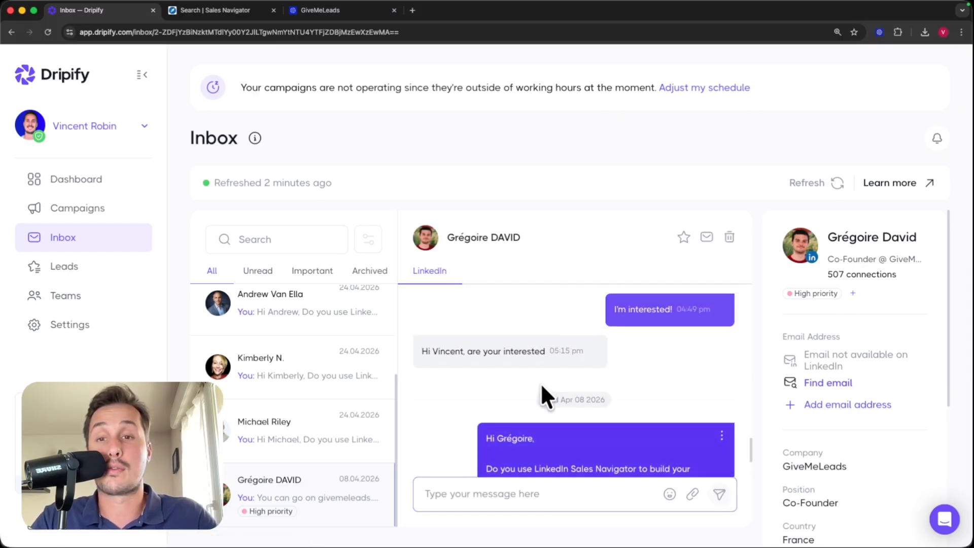
scroll(540, 382, "down", 3)
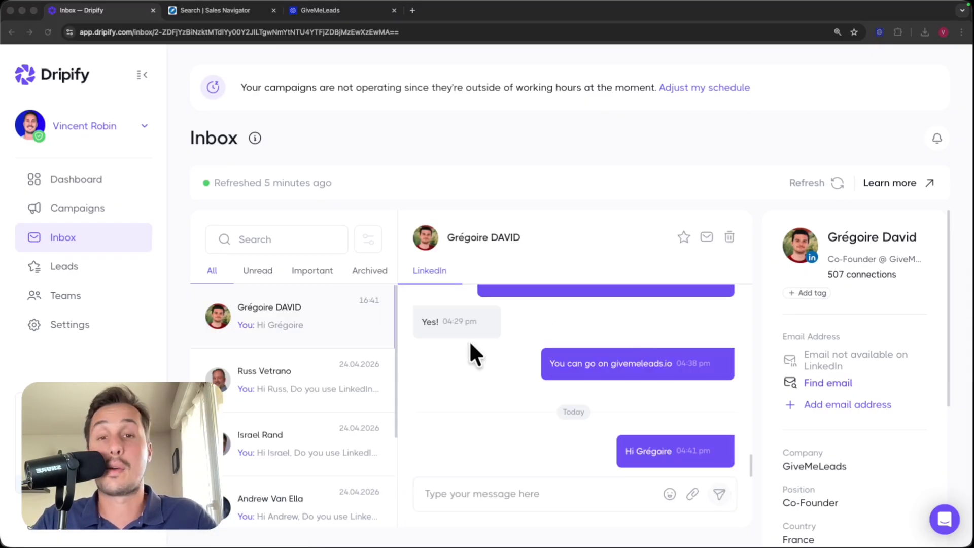
scroll(604, 403, "up", 2)
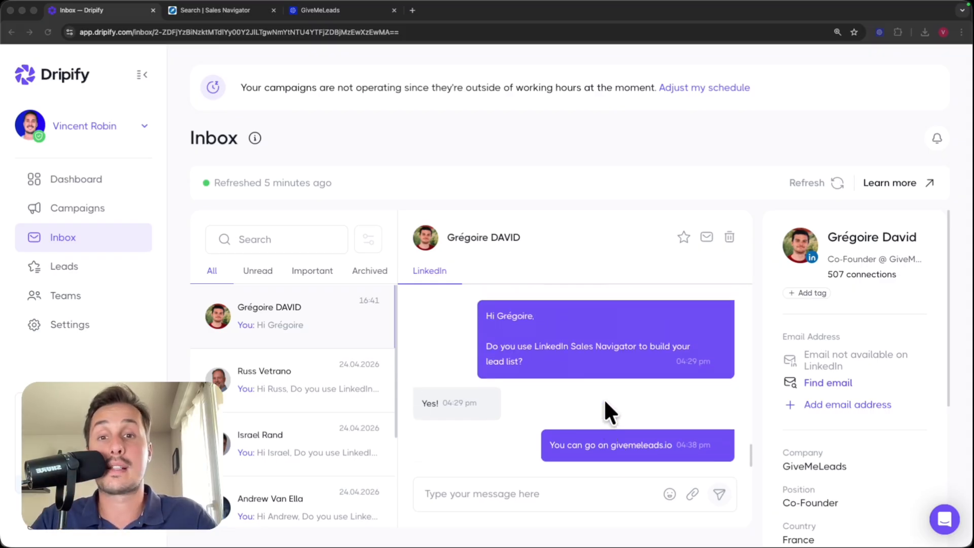
scroll(604, 398, "down", 2)
Step: Send the reply 'Do you want to try GiveMeLeads?' to the lead
left_click(491, 487)
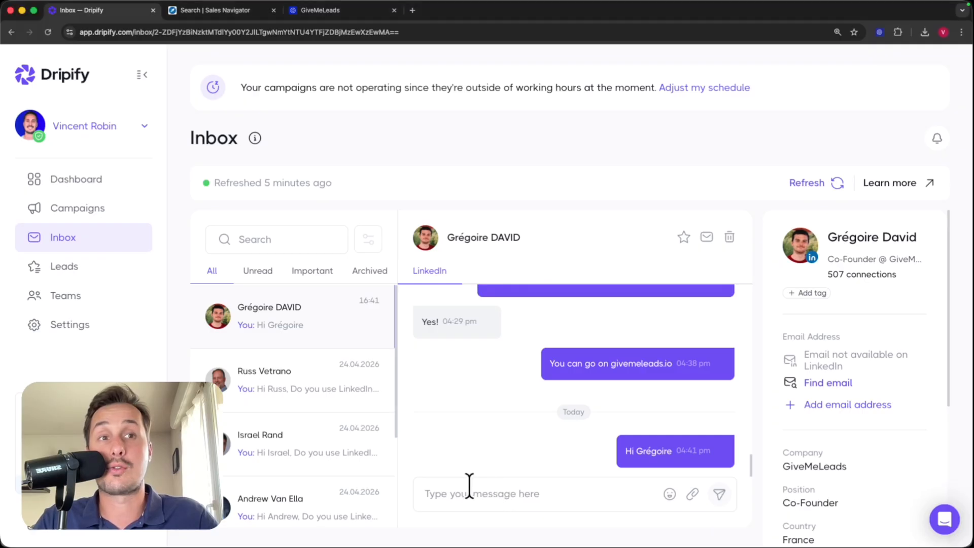
left_click(513, 493)
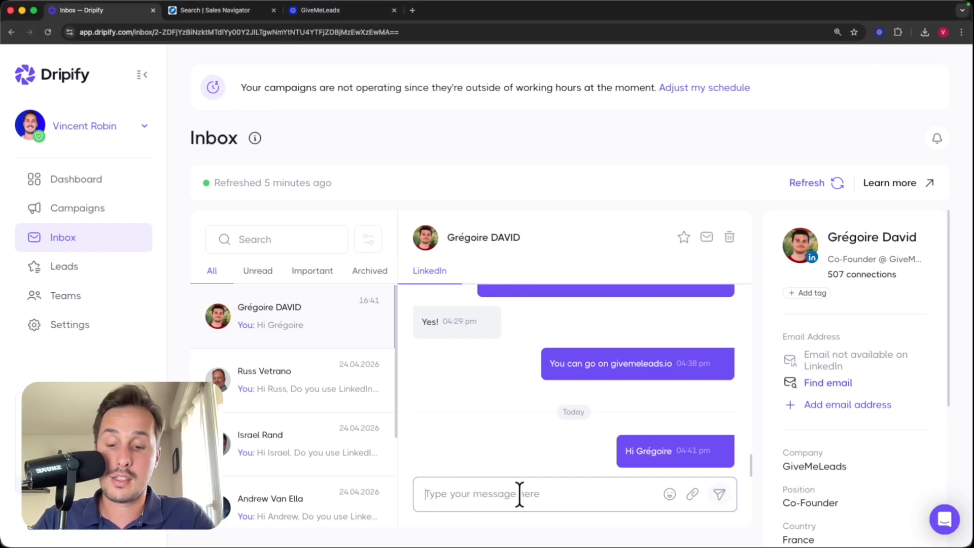
type("D")
key("BackSpace")
type("Dop")
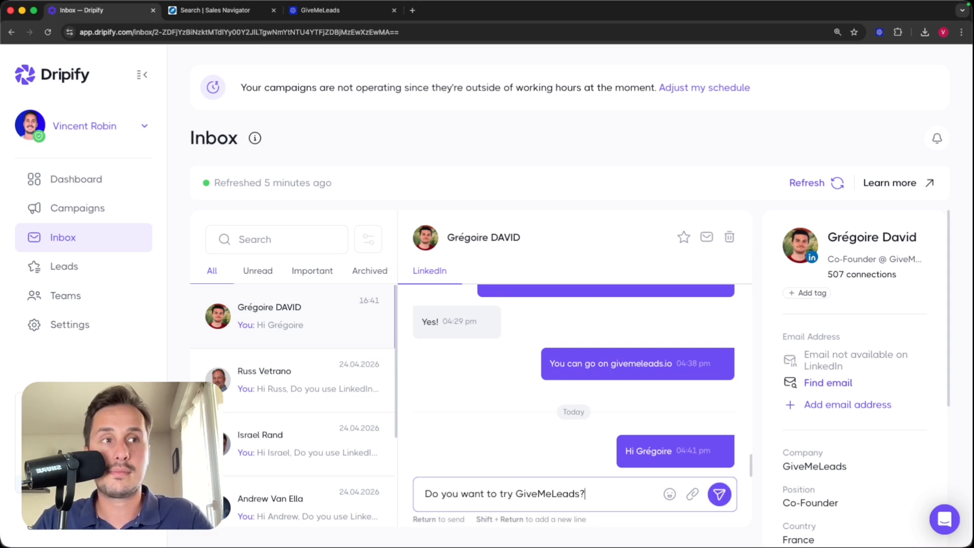
left_click(722, 494)
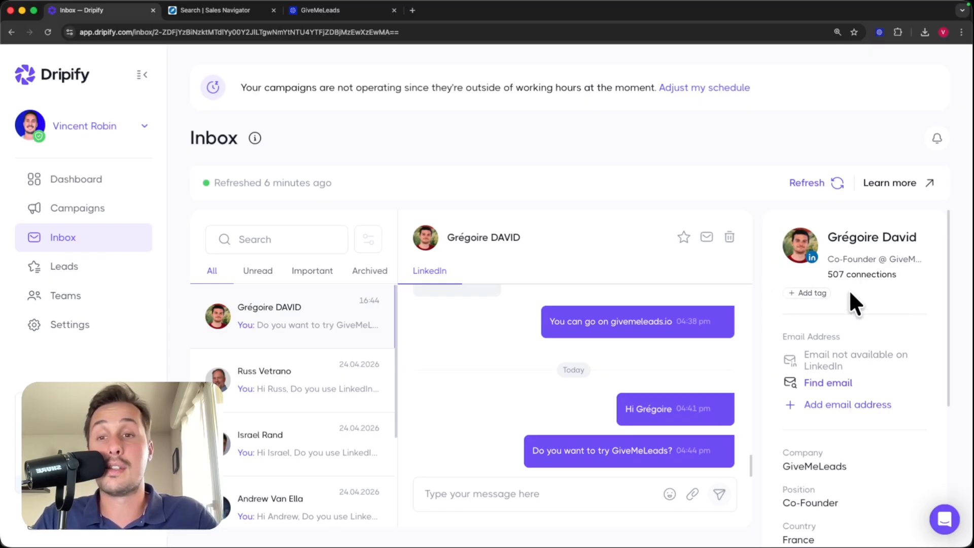
Step: Tag the lead's conversation as High priority
left_click(802, 294)
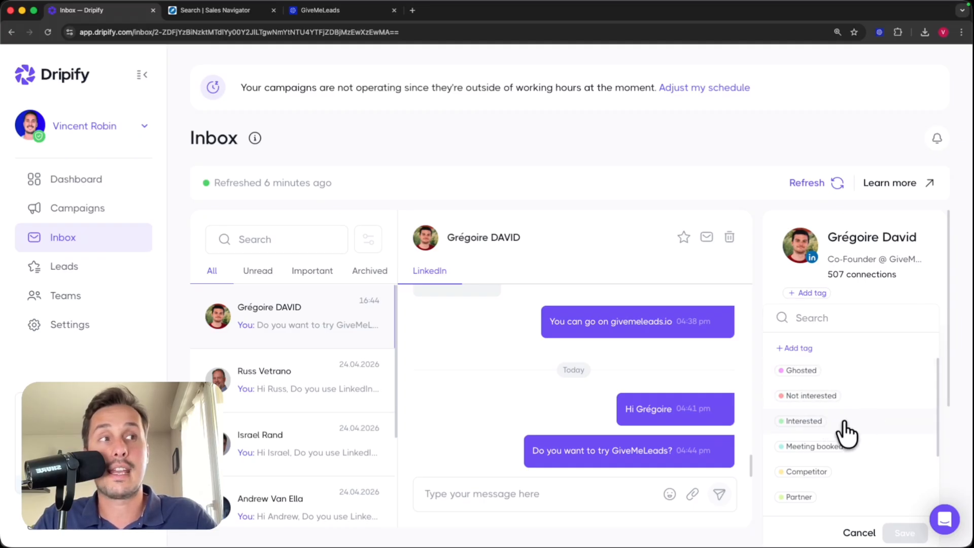
scroll(845, 459, "down", 3)
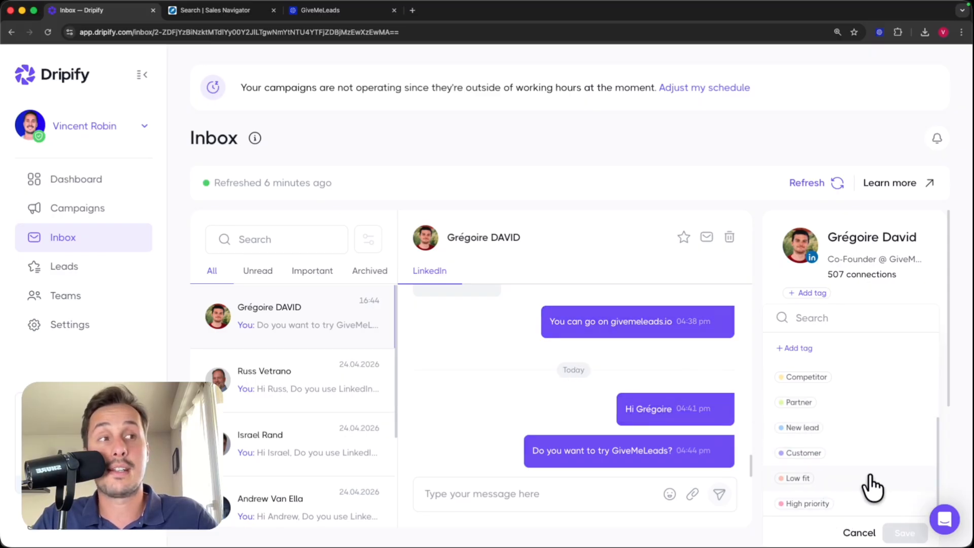
left_click(847, 504)
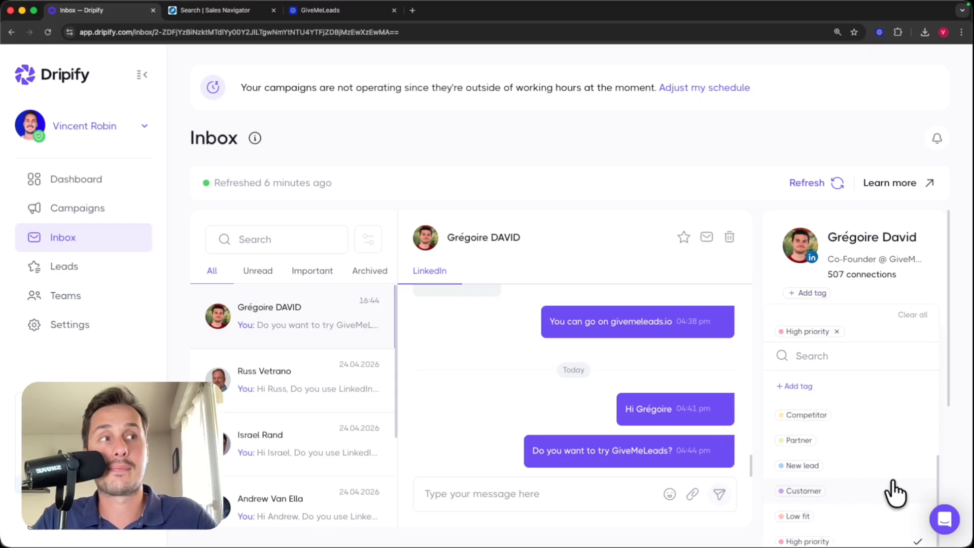
scroll(891, 492, "down", 3)
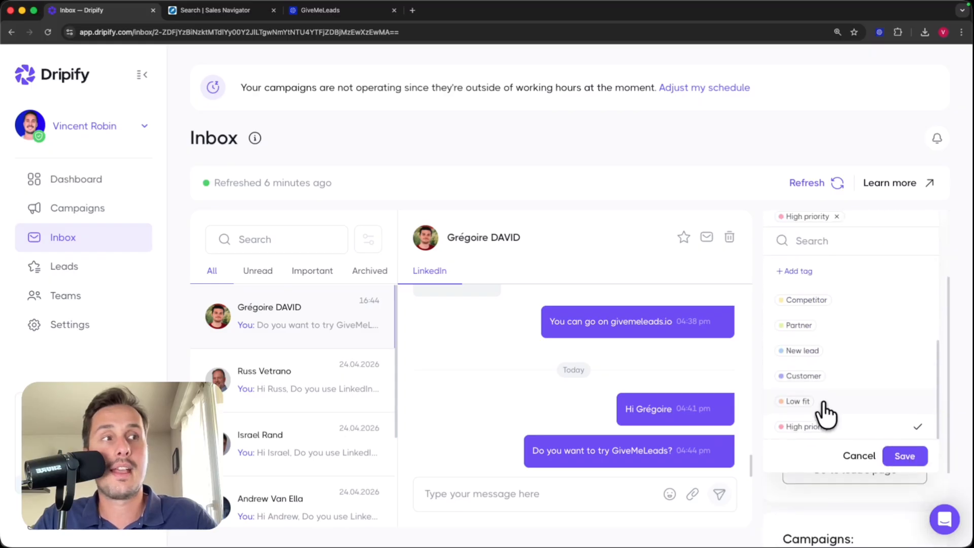
left_click(906, 457)
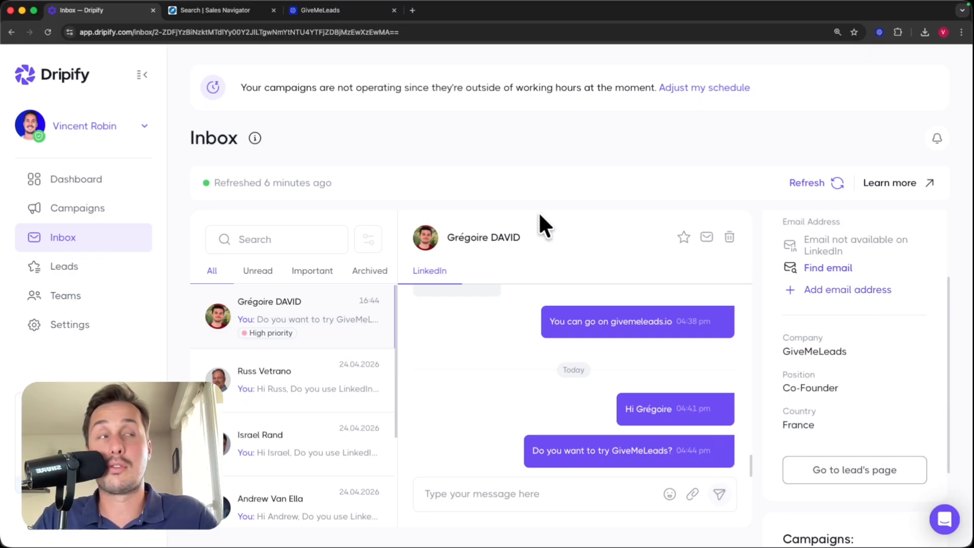
Step: Filter the inbox to High priority conversations, then switch to the Sales Navigator lead search
left_click(368, 241)
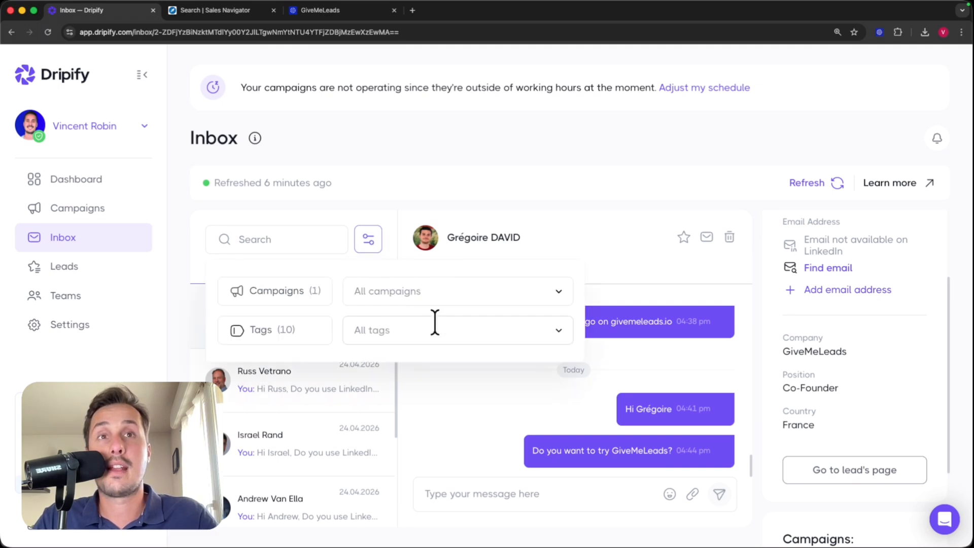
left_click(557, 332)
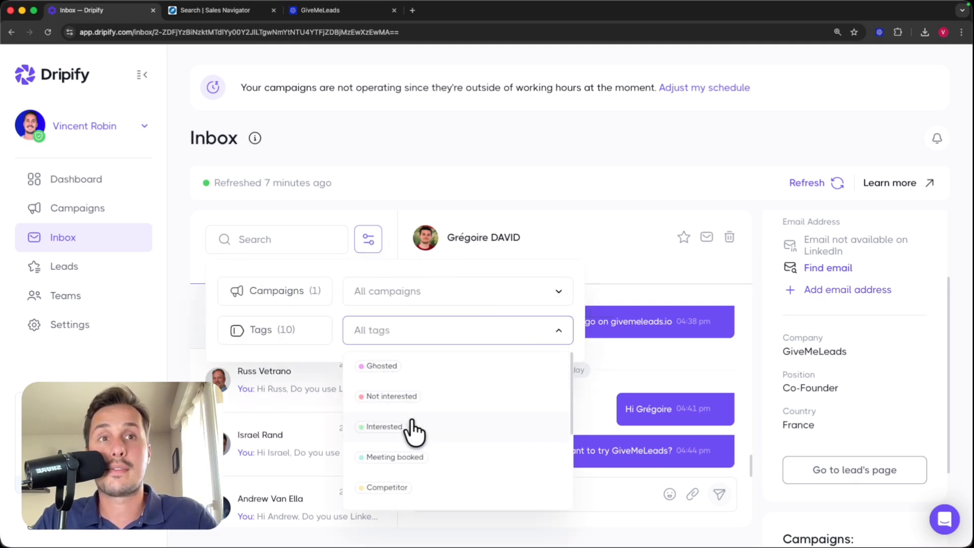
scroll(406, 461, "down", 5)
left_click(457, 497)
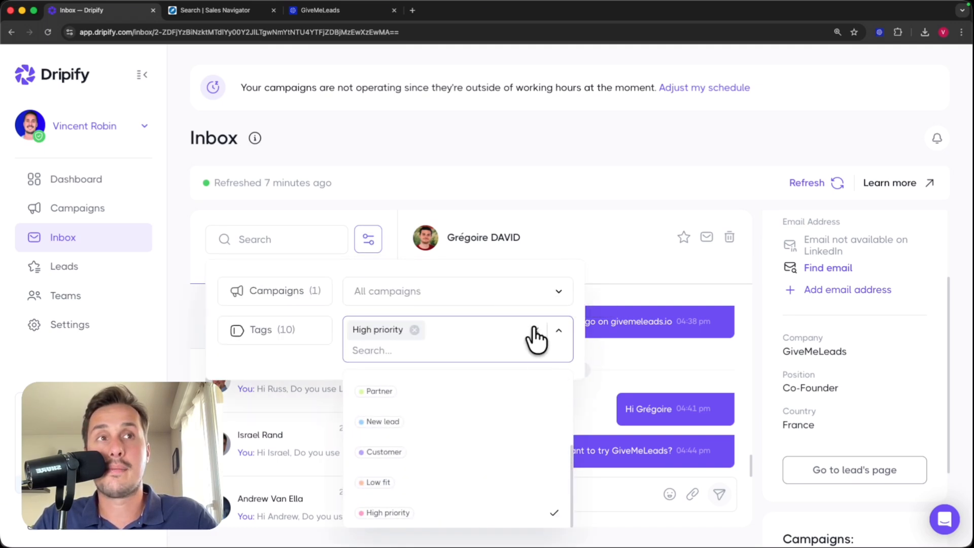
left_click(580, 209)
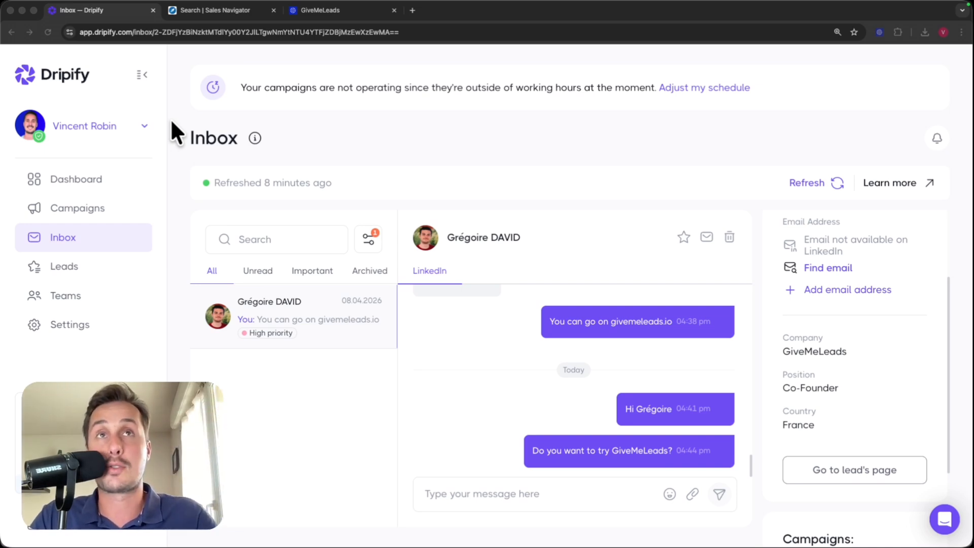
left_click(315, 10)
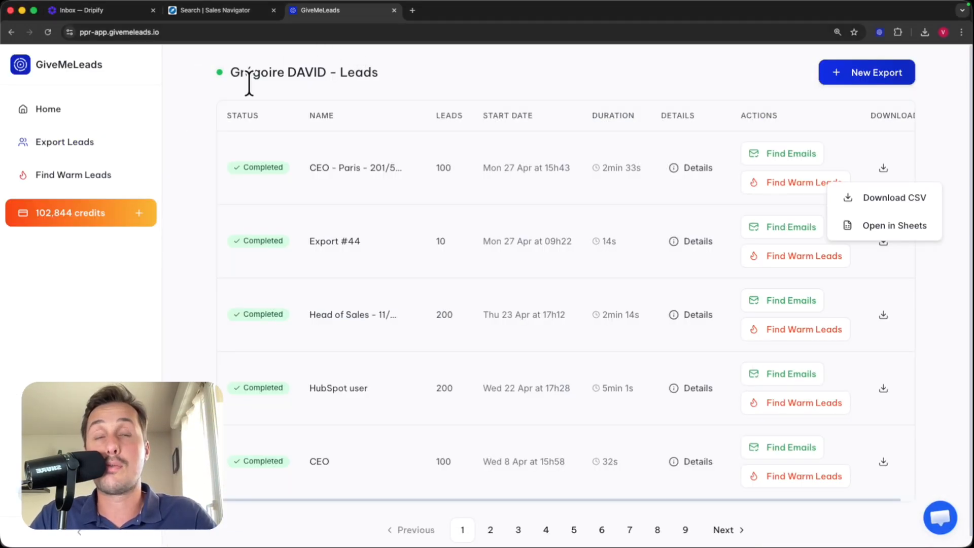
left_click(223, 11)
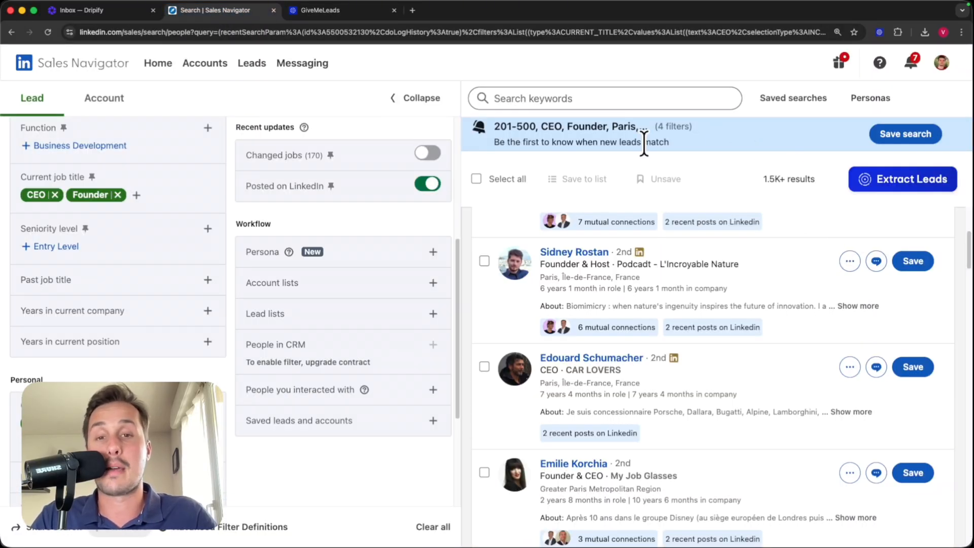